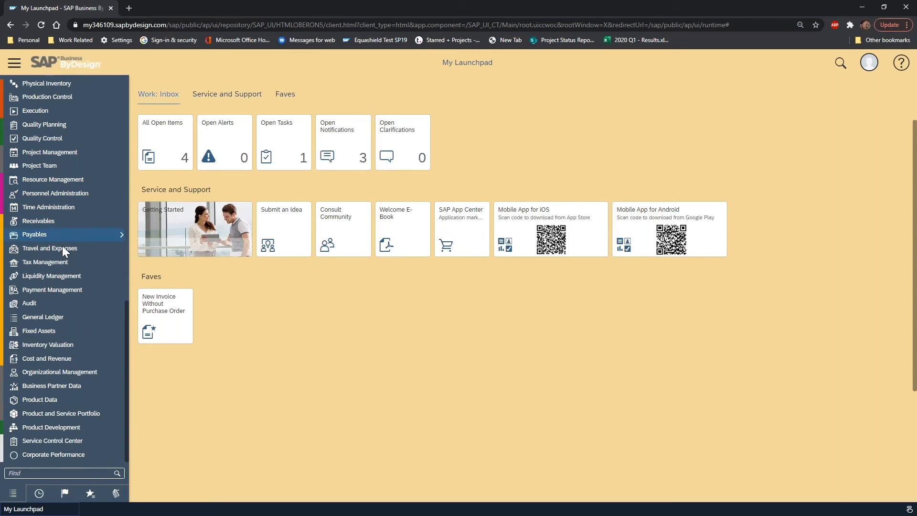
Open the General Ledger's Journal Entry Vouchers list and look through its view filter options.
mouse_move(67, 319)
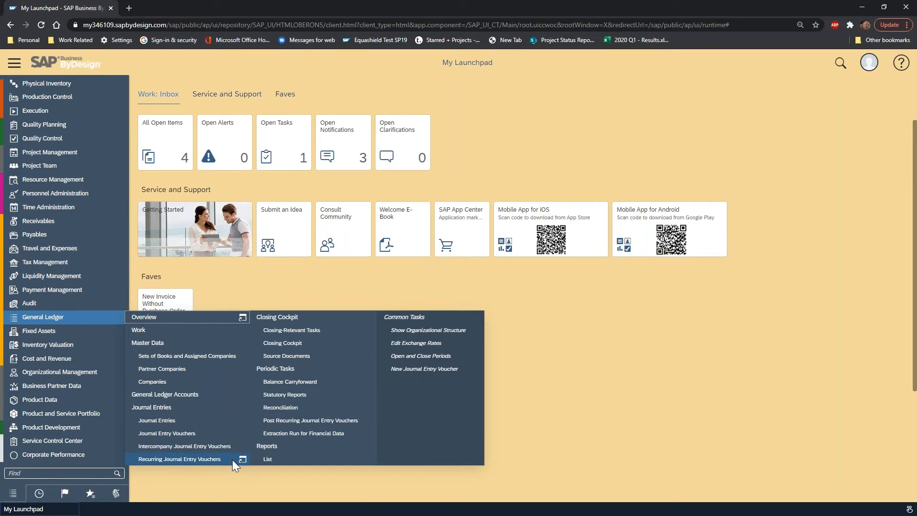
left_click(205, 434)
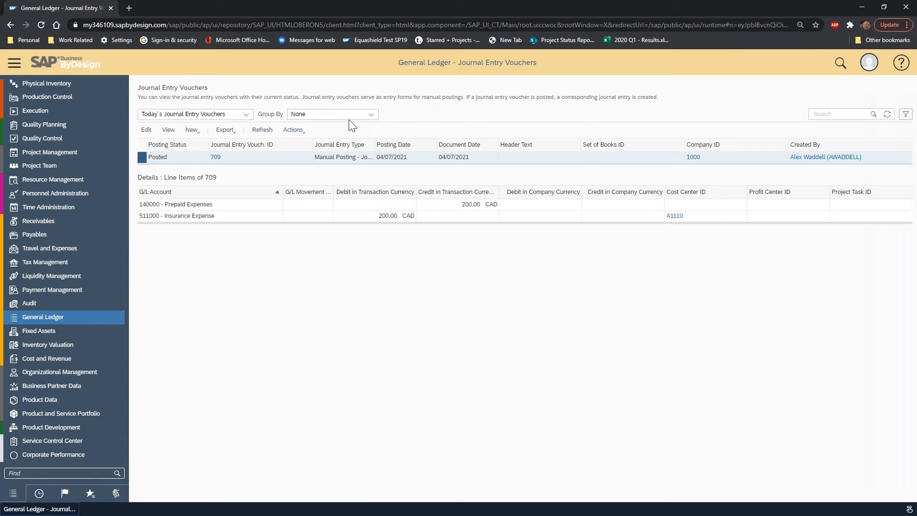
left_click(245, 115)
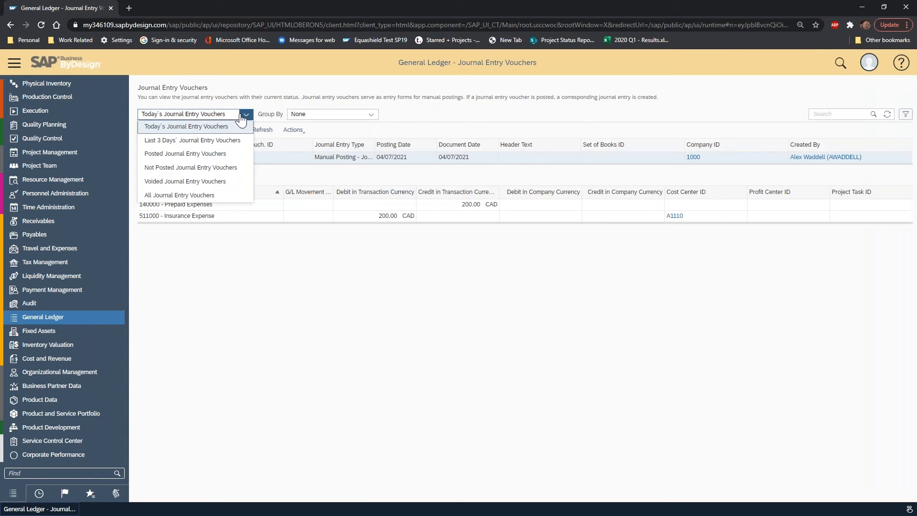
left_click(262, 82)
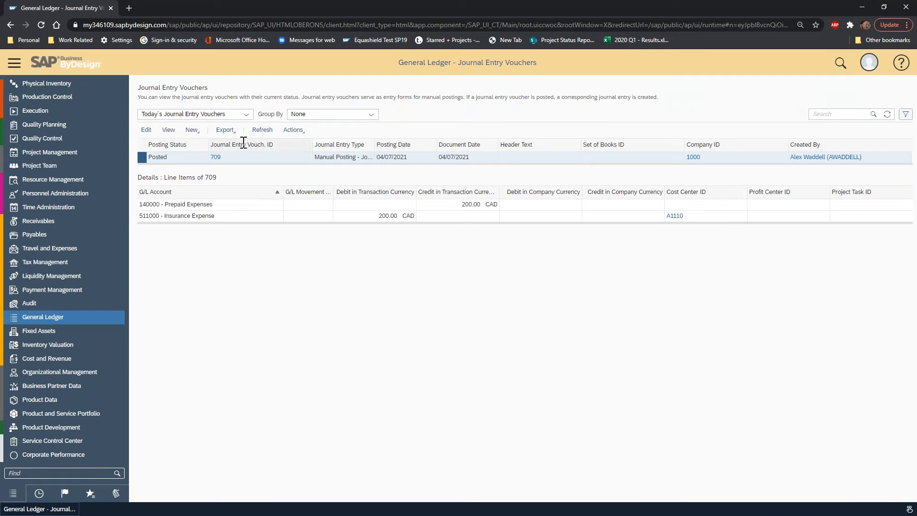
left_click(191, 129)
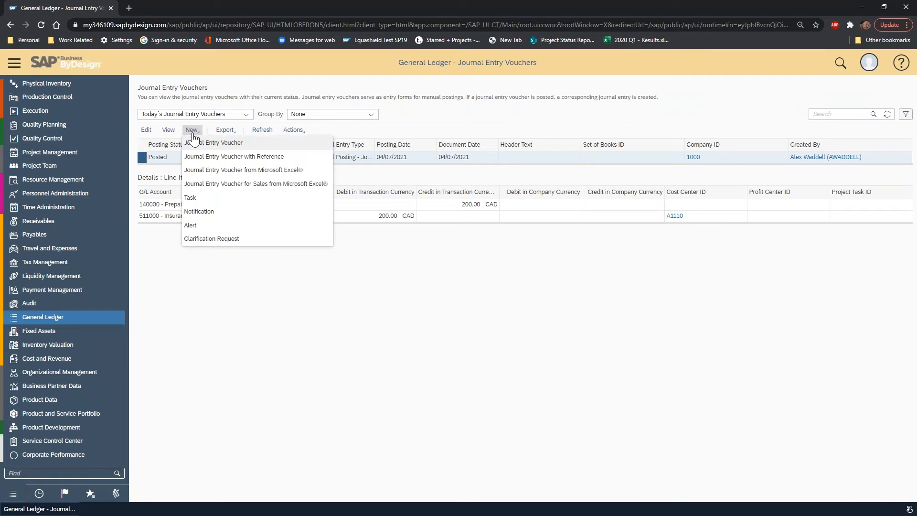
left_click(230, 170)
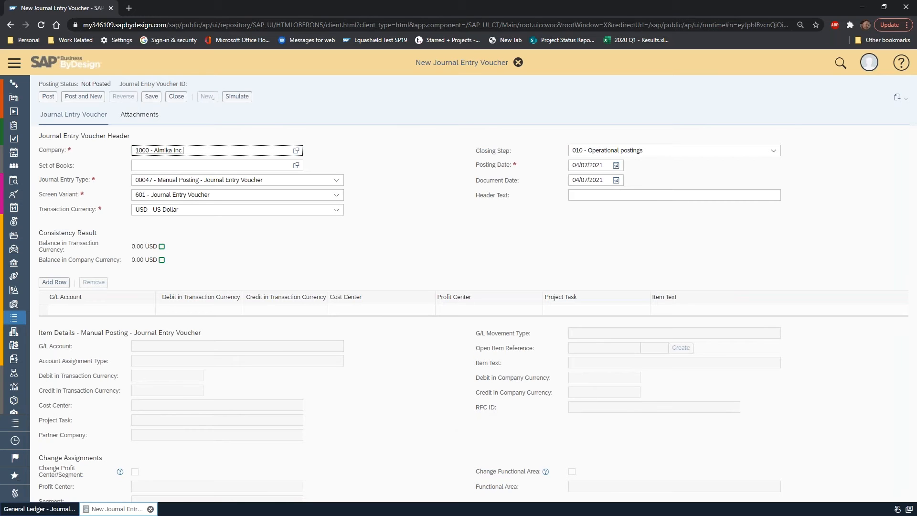
left_click(176, 96)
left_click(476, 303)
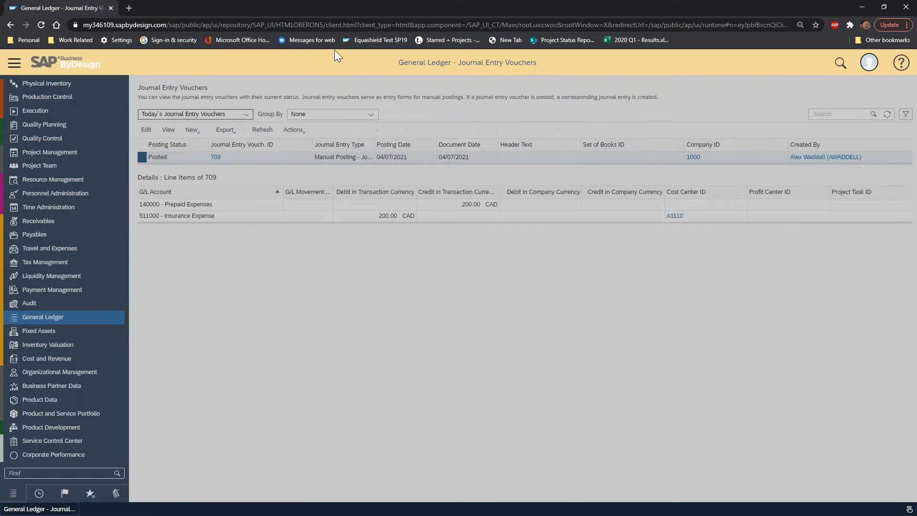
Create a new journal entry voucher from Microsoft Excel and open the downloaded template in Excel for editing.
left_click(193, 130)
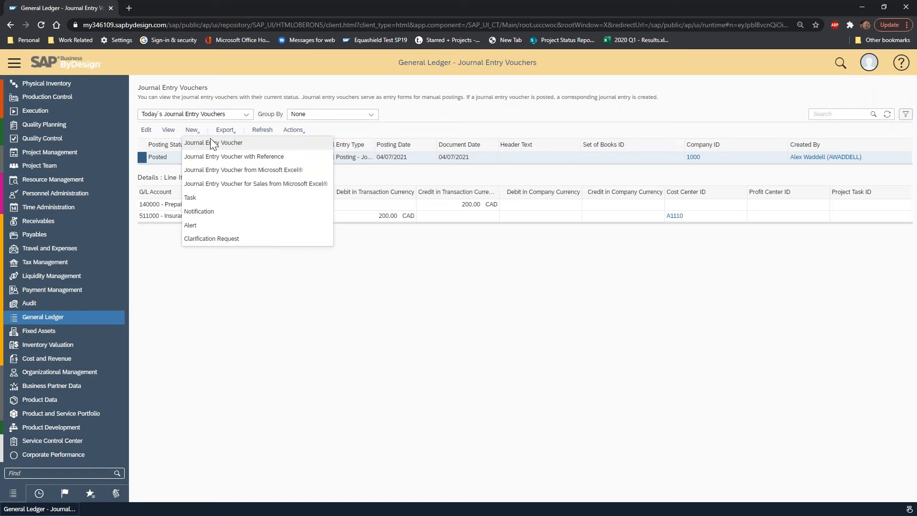
left_click(225, 158)
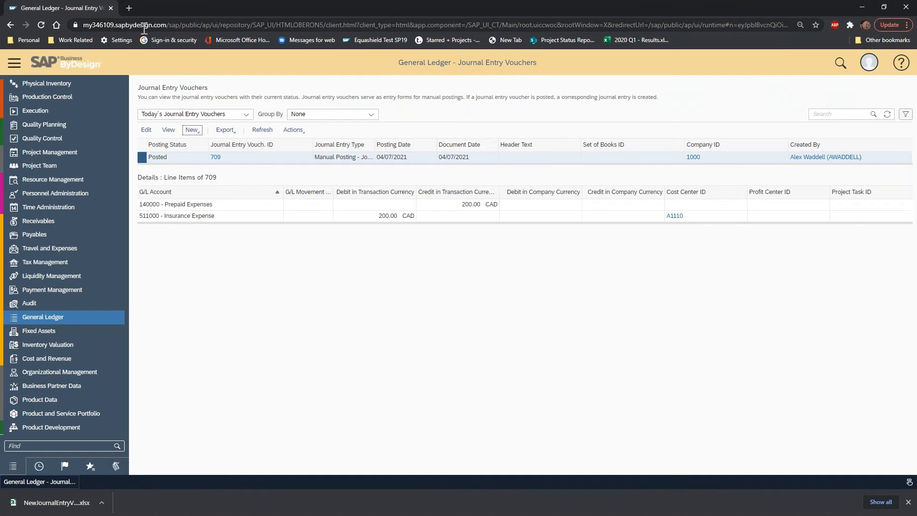
left_click(48, 503)
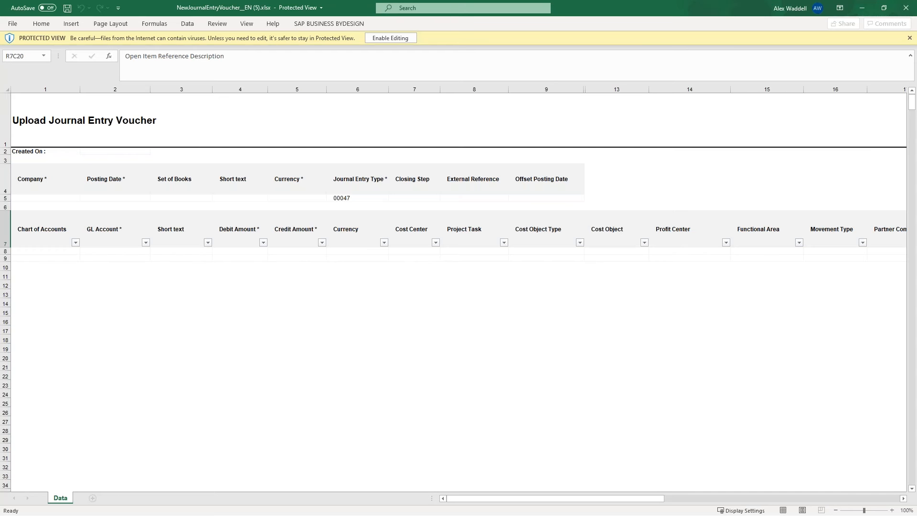
left_click(390, 38)
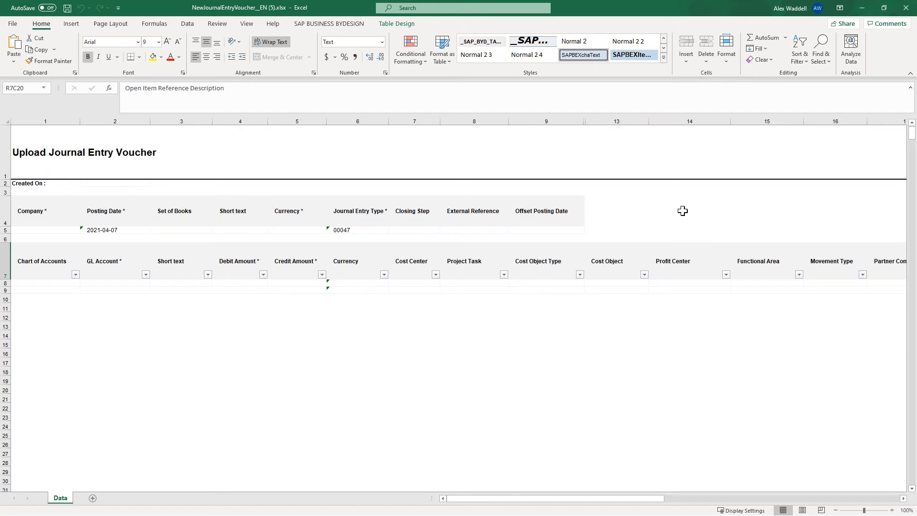
left_click(330, 24)
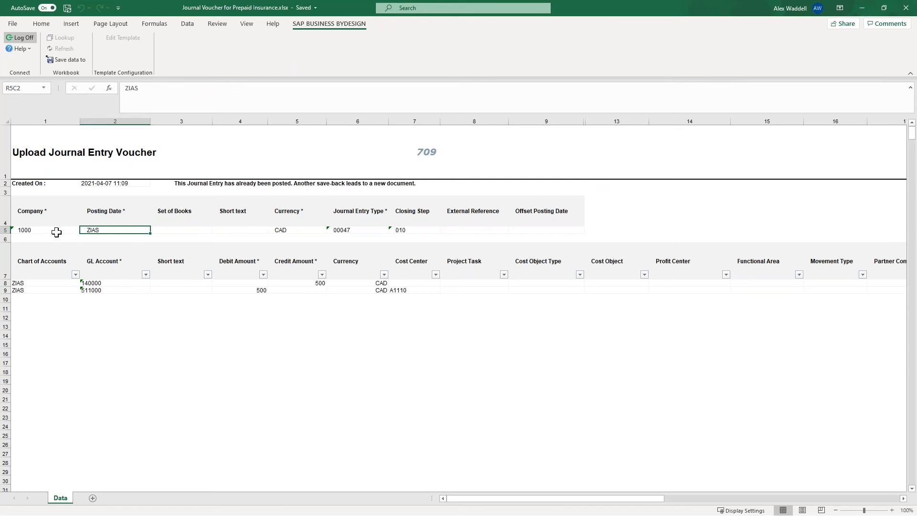
Look up the available G/L accounts for the second line item, leaving the lookup without choosing one.
left_click(120, 289)
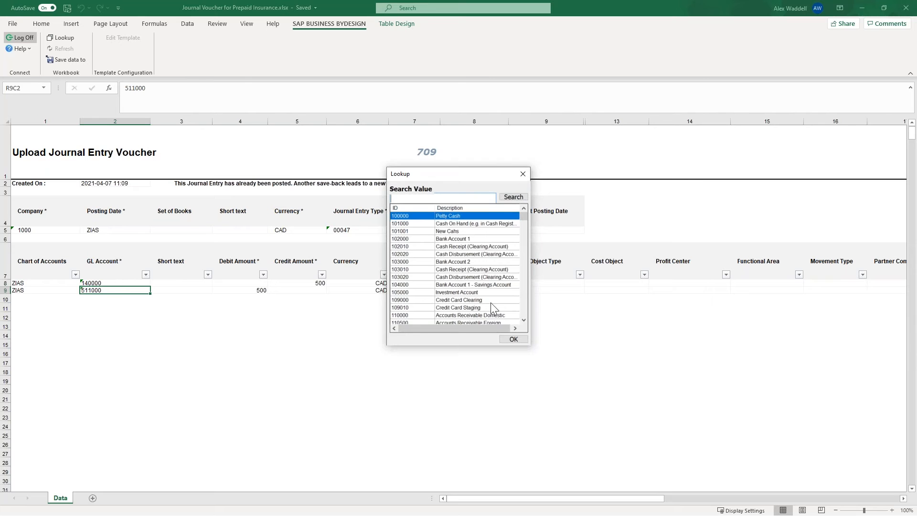
left_click(523, 175)
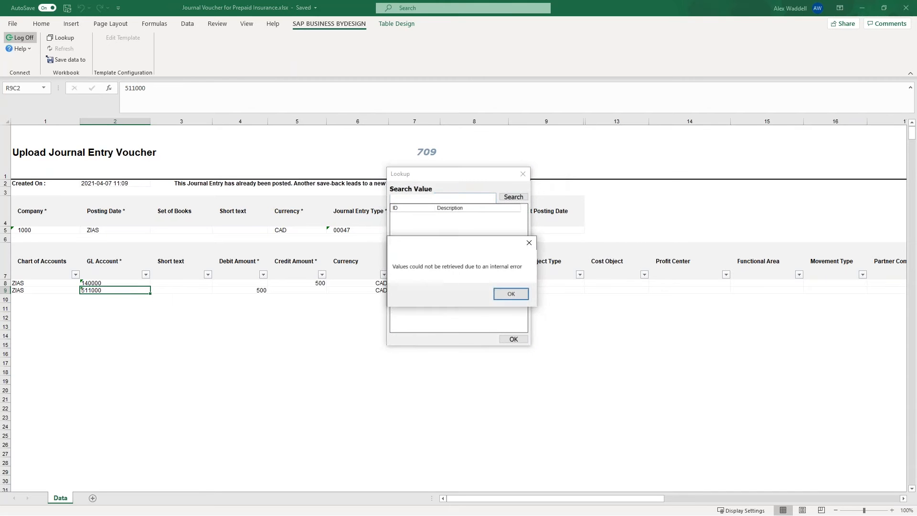
left_click(518, 292)
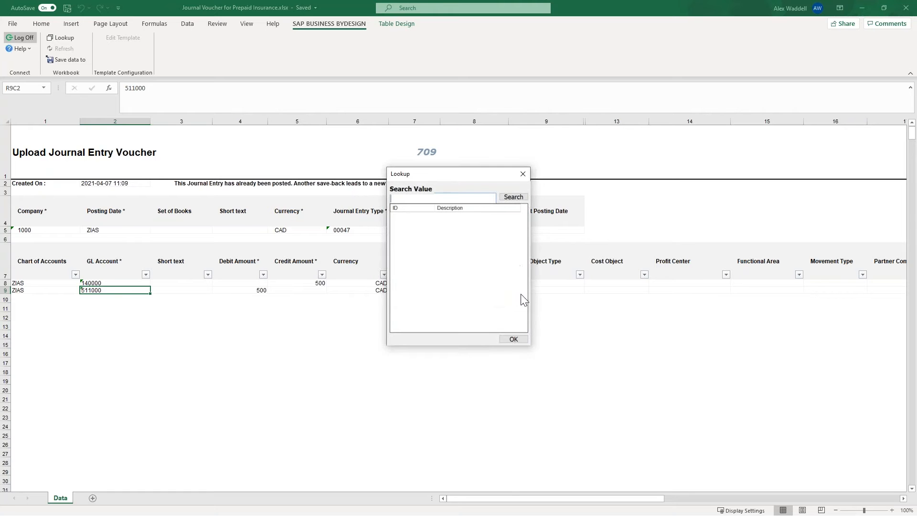
left_click(512, 338)
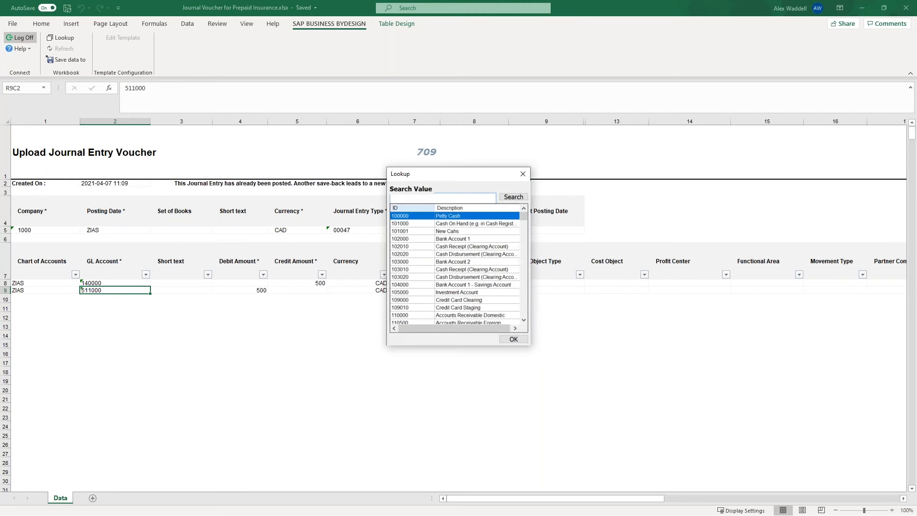
left_click(521, 178)
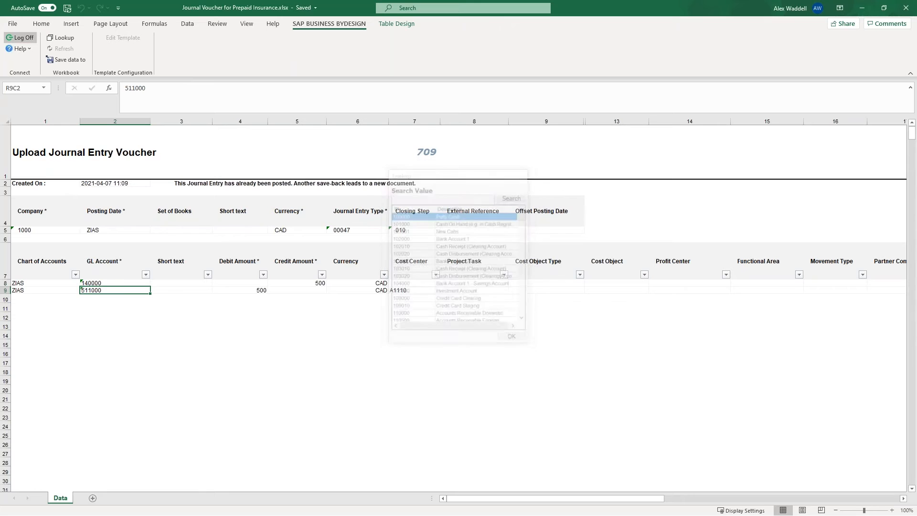
Enter the short text "Monthly Prepaid Accrual" for both voucher line items.
left_click(178, 292)
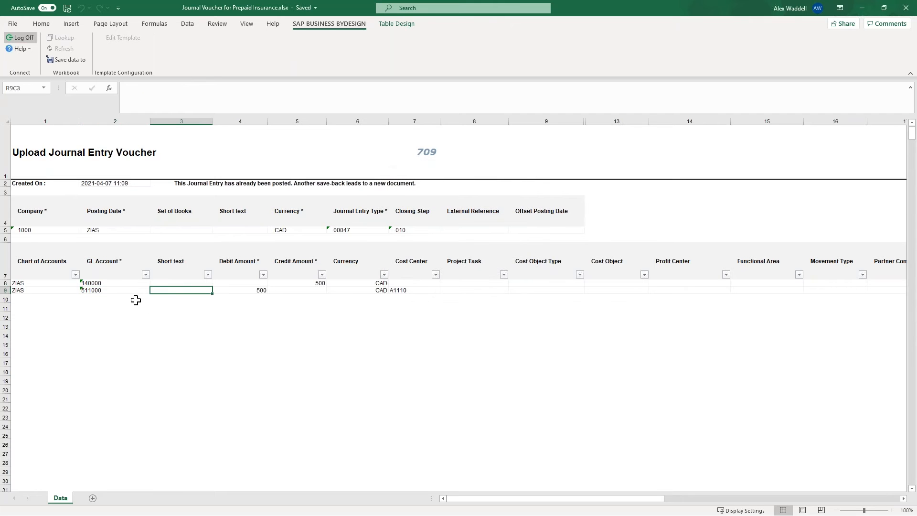
left_click(200, 284)
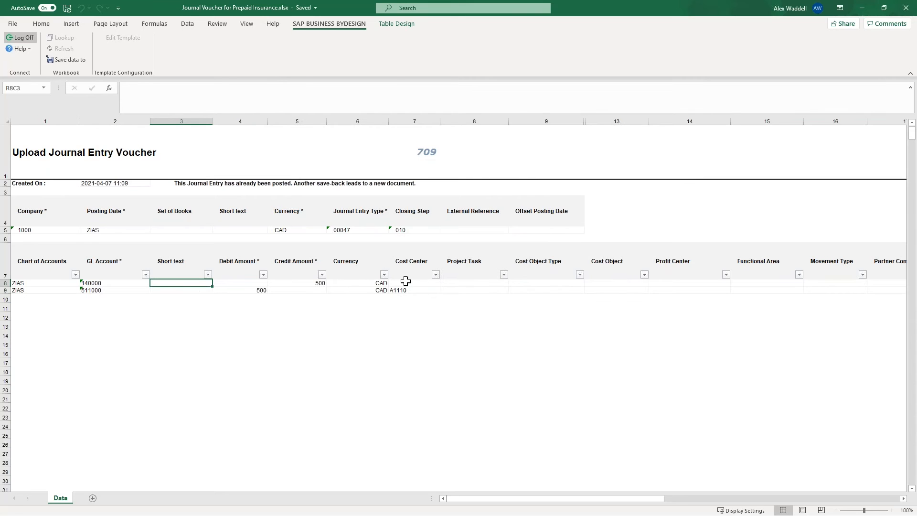
type("Monthly Prepaid Accrual")
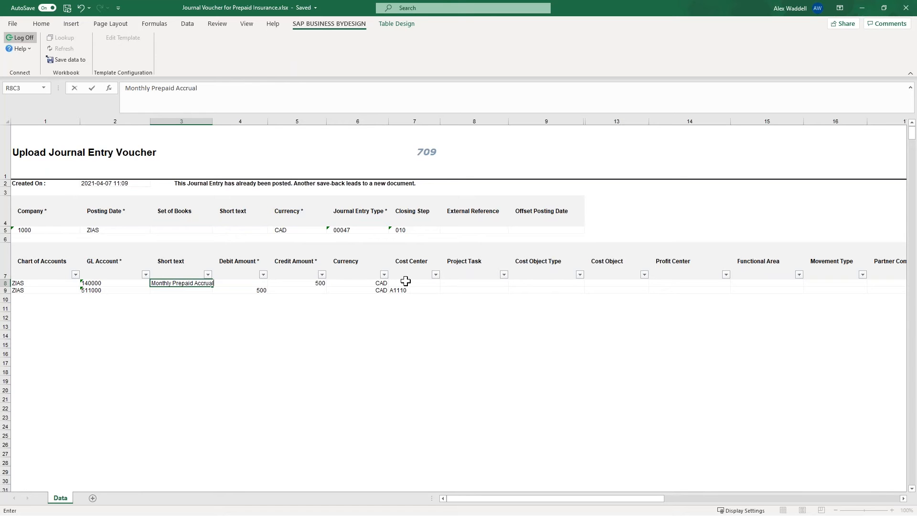
key("Return")
key("Up")
key("shift+Down")
key("ctrl+d")
key("Up")
key("Down")
key("Down")
key("Up")
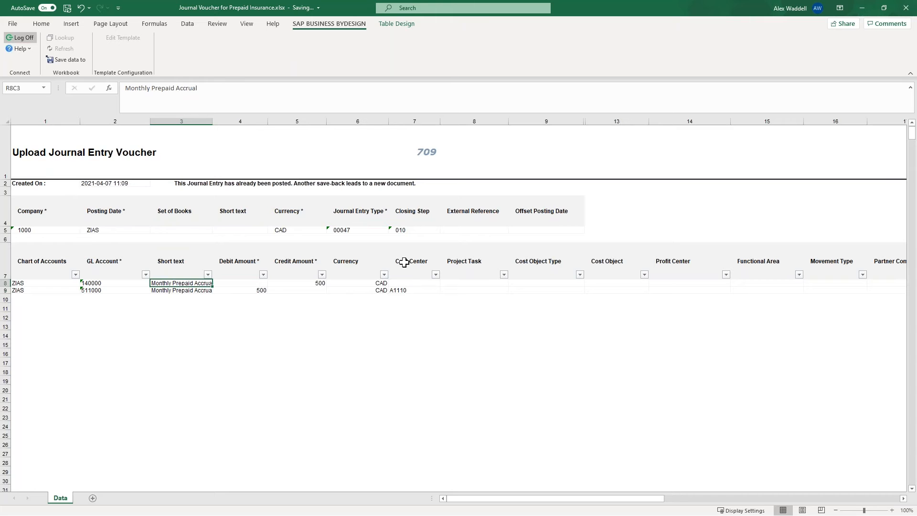
Copy the line item text "Monthly Prepaid Accrual" into the voucher header's Short text field.
key("ctrl+c")
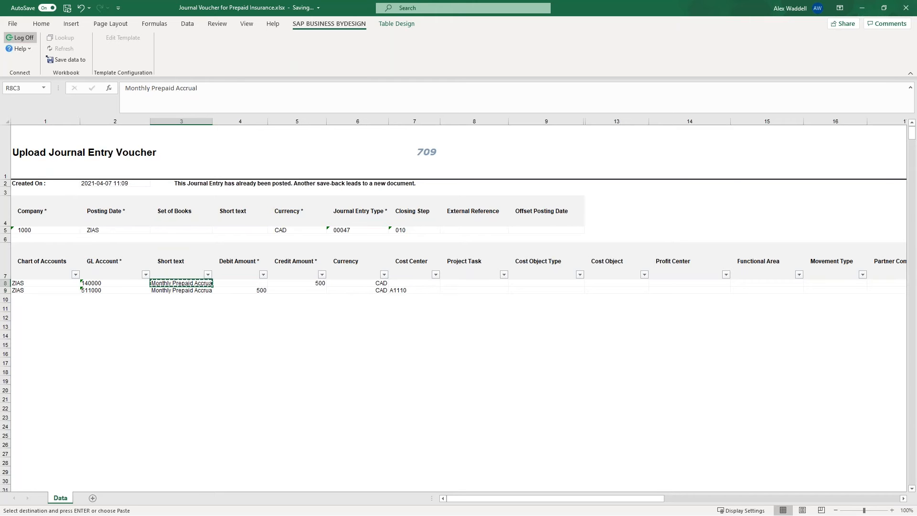
left_click(254, 227)
key("ctrl+v")
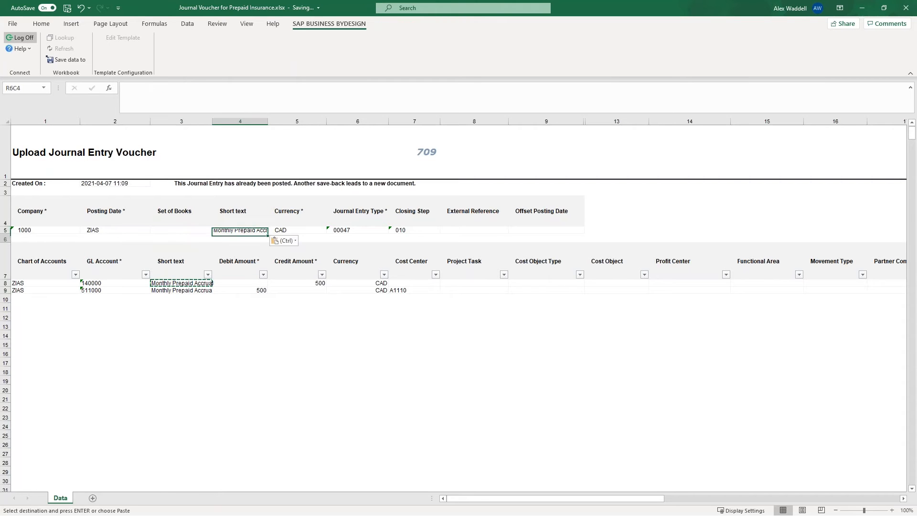
key("Right")
key("Right")
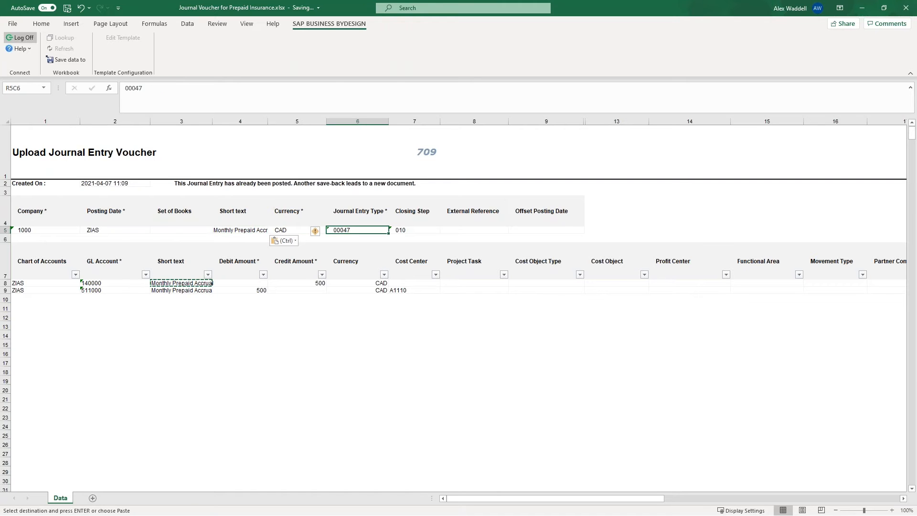
key("Left")
key("Left")
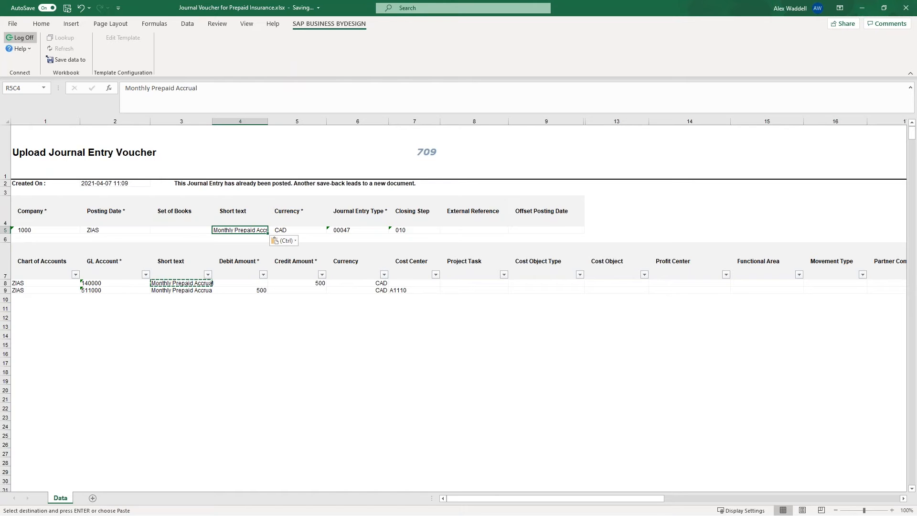
left_click(240, 291)
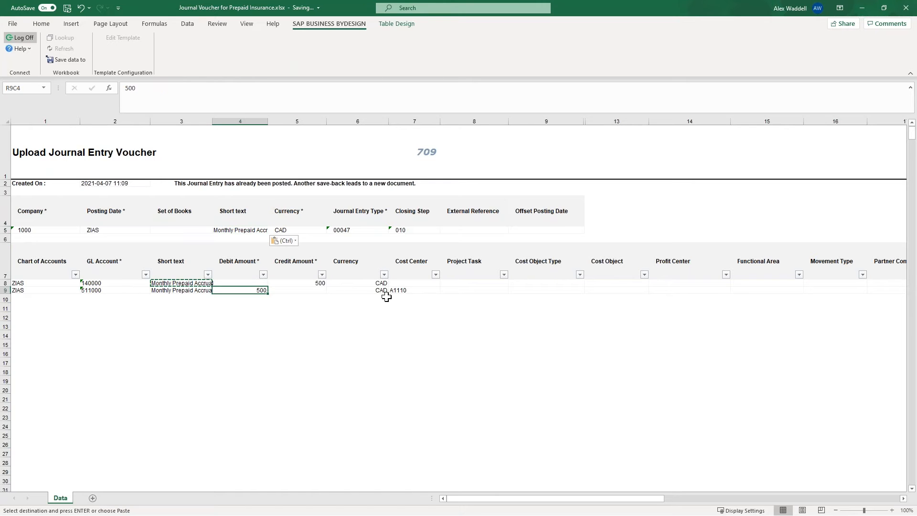
key("Escape")
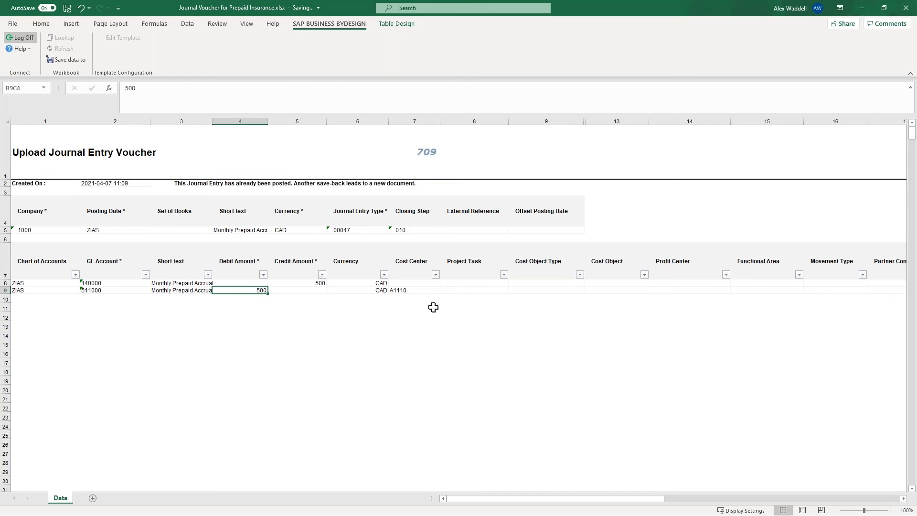
Review the voucher's cost center, header fields such as Journal Entry Type and Offset Posting Date, and the remaining line item columns.
left_click(430, 291)
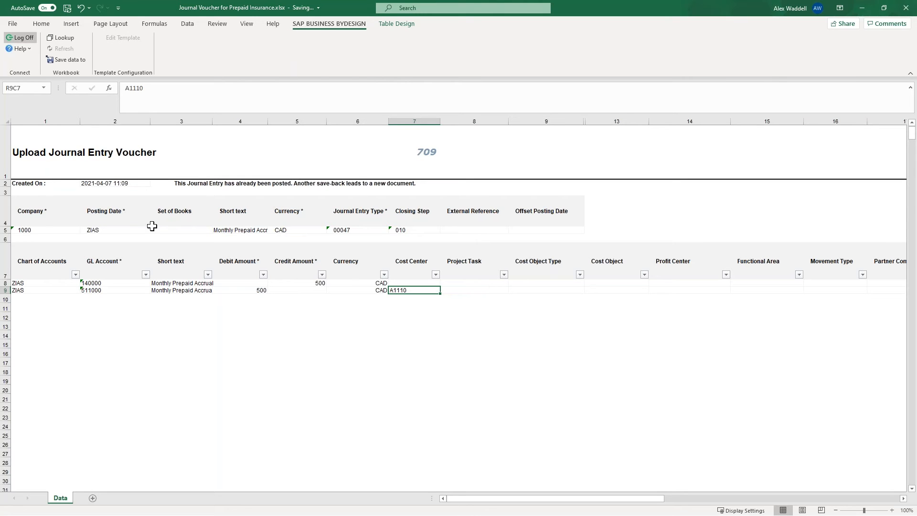
left_click(180, 231)
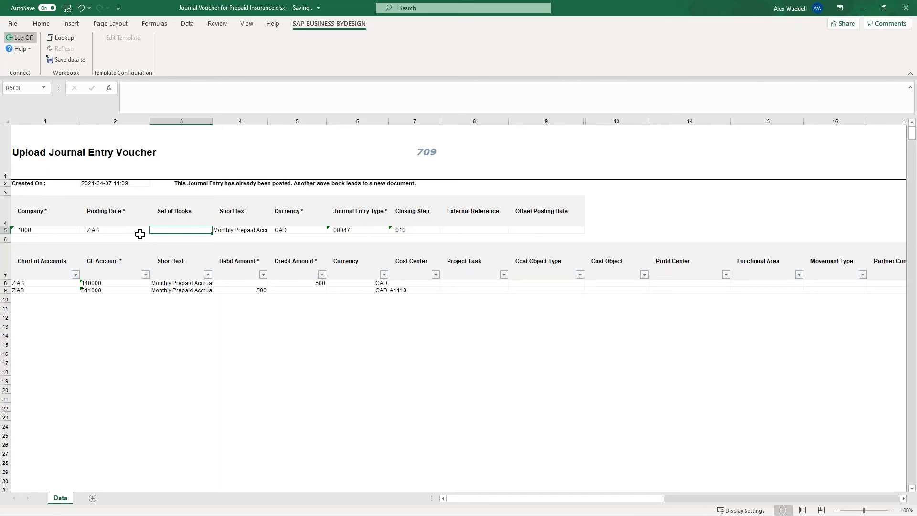
left_click(446, 231)
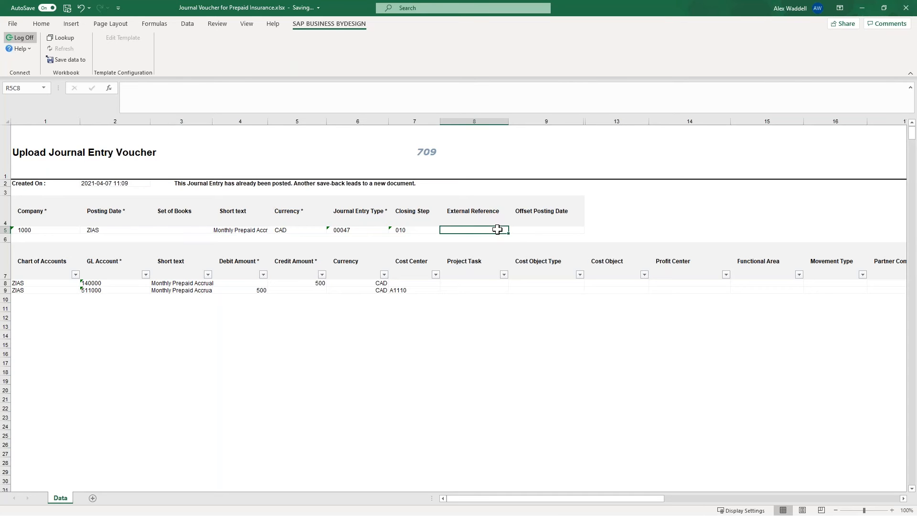
left_click(374, 231)
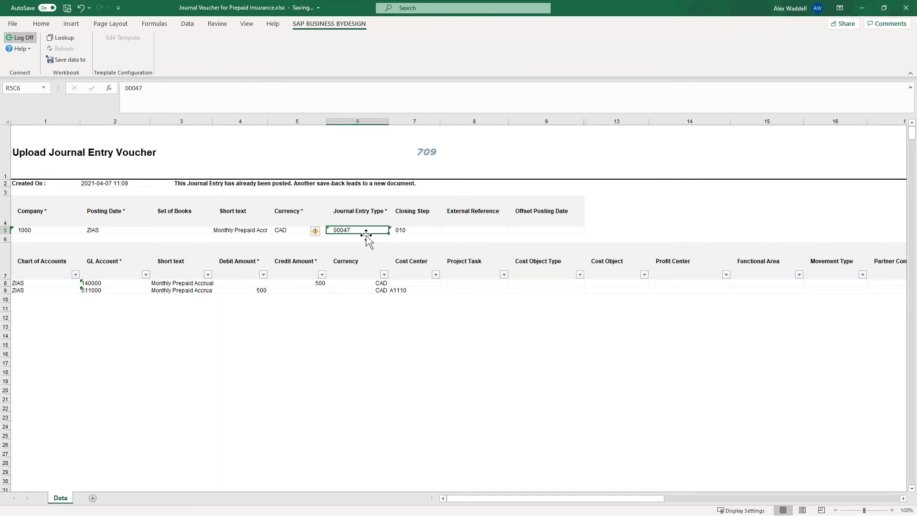
left_click(535, 229)
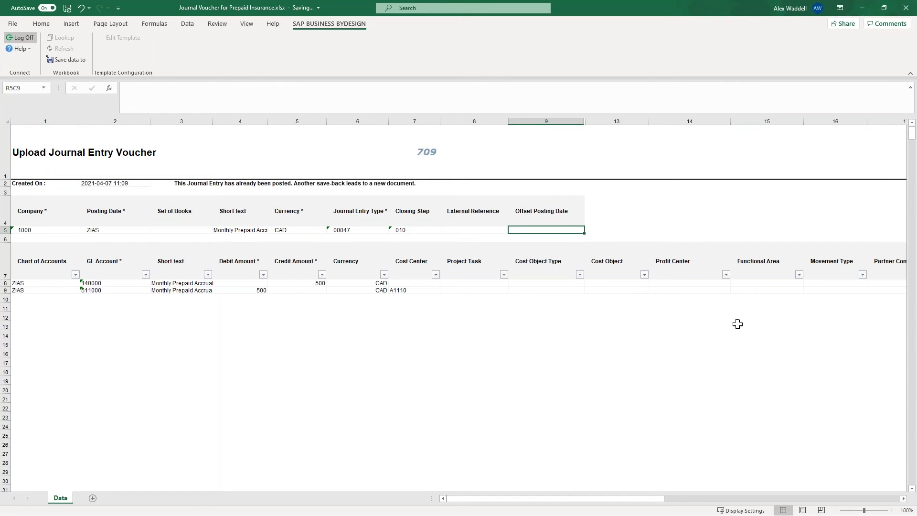
left_click(460, 290)
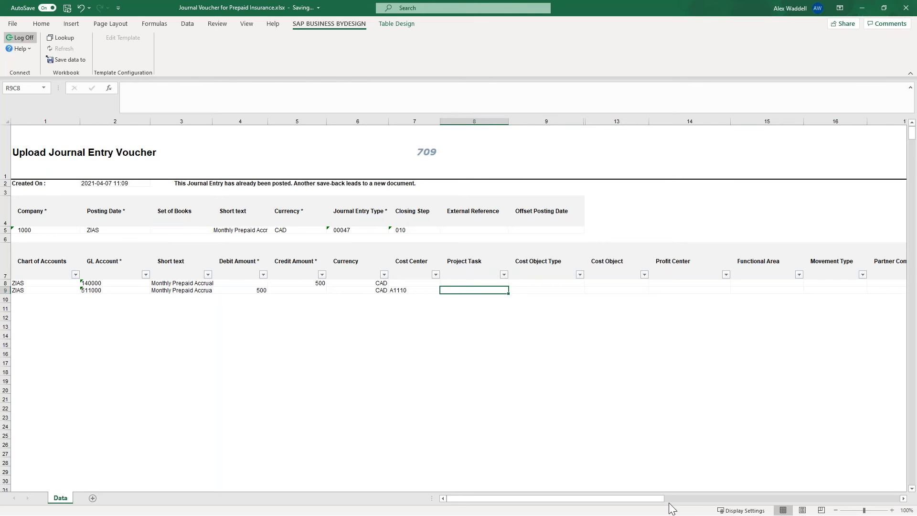
left_click_drag(657, 499, 761, 514)
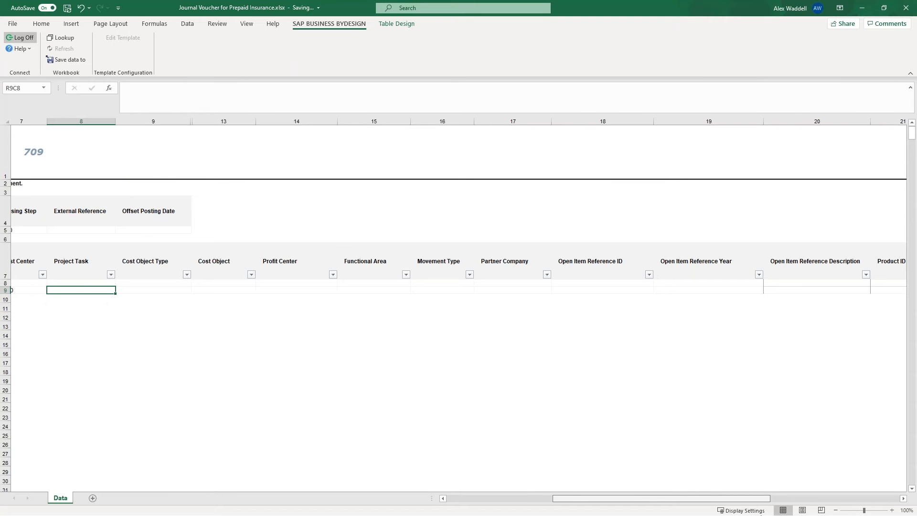
left_click_drag(761, 515, 633, 511)
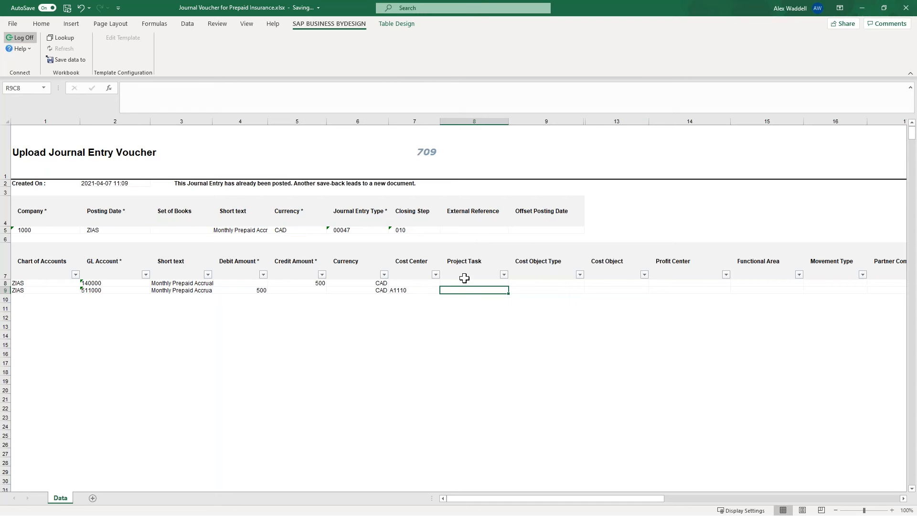
left_click(414, 121)
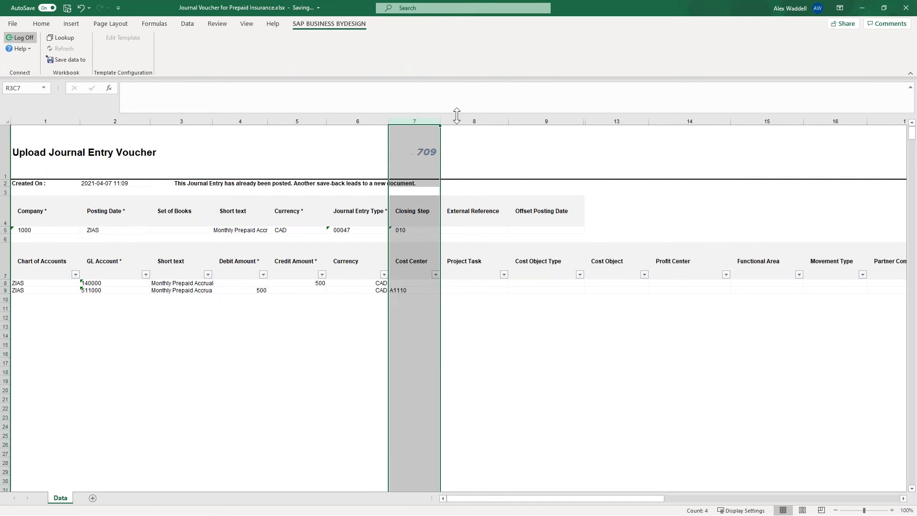
left_click(707, 122)
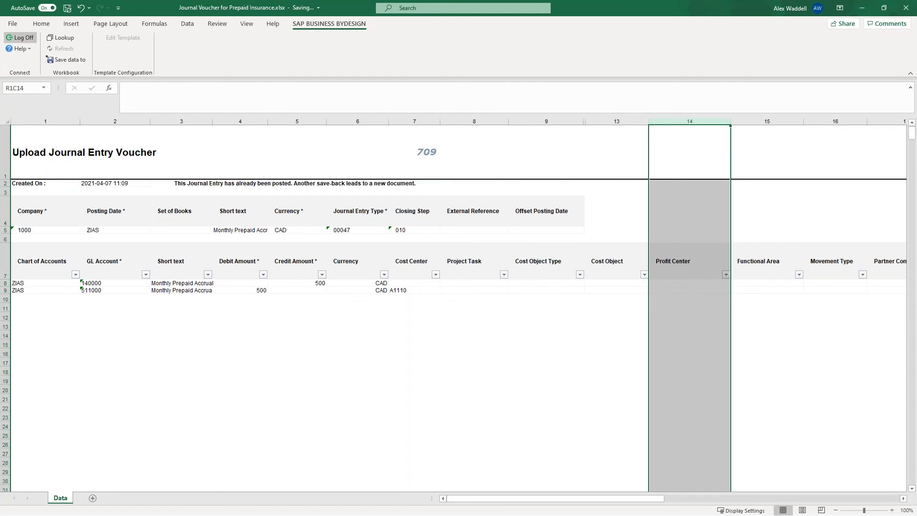
left_click(10, 284)
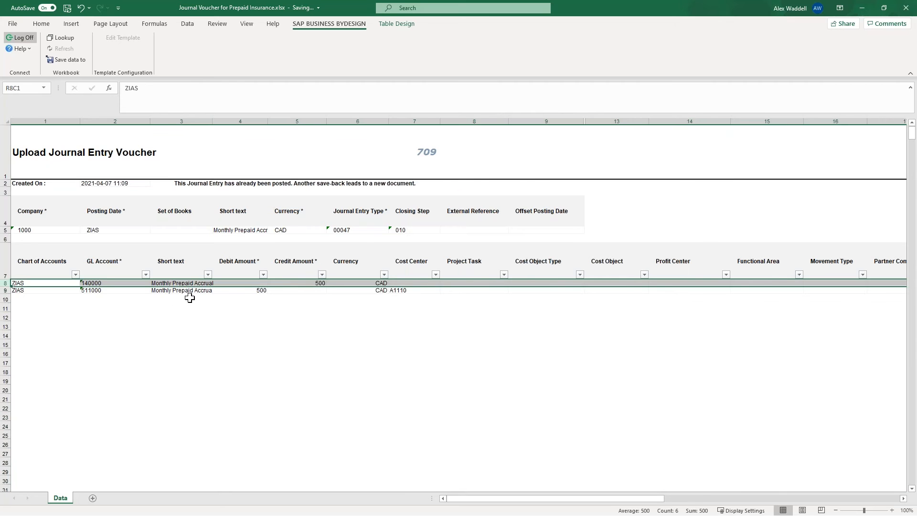
left_click(187, 299)
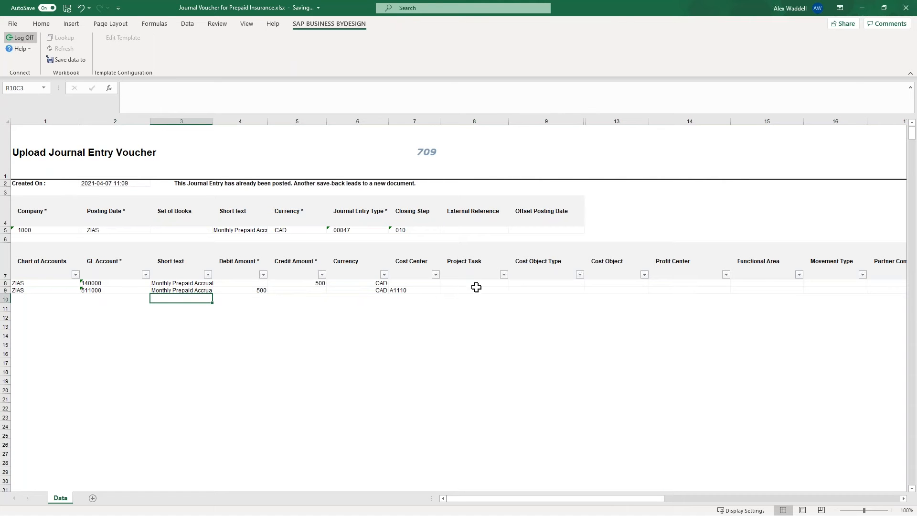
Try to save the voucher data to SAP Business ByDesign.
left_click(475, 289)
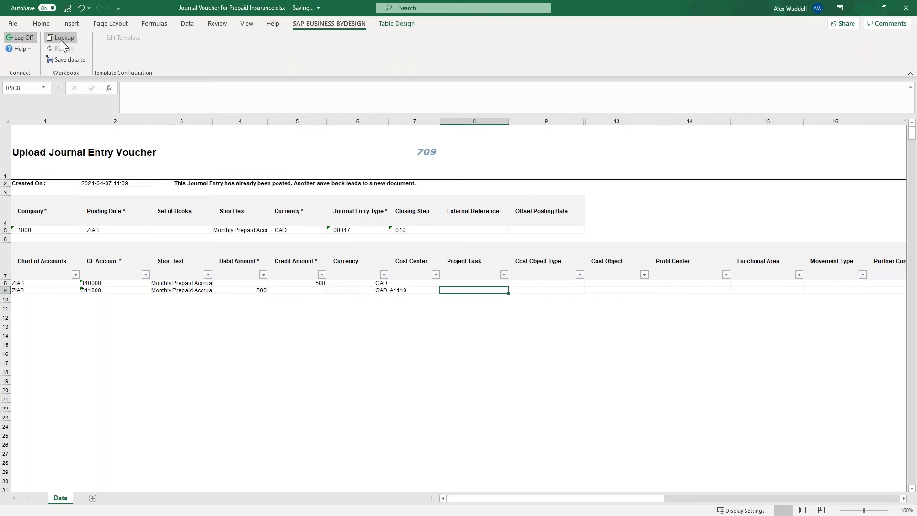
left_click(65, 60)
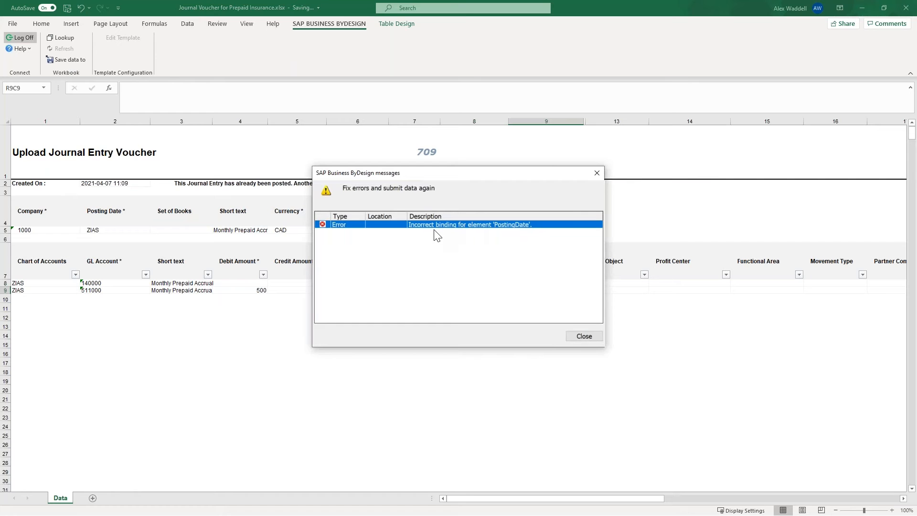
left_click(584, 337)
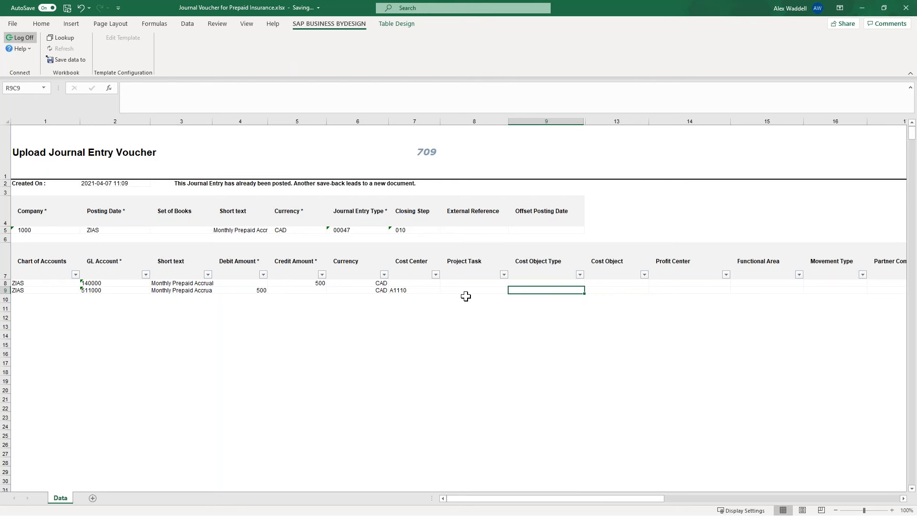
Replace the header's Posting Date with 04/07/2021 and try to save the voucher to SAP Business ByDesign.
left_click(117, 229)
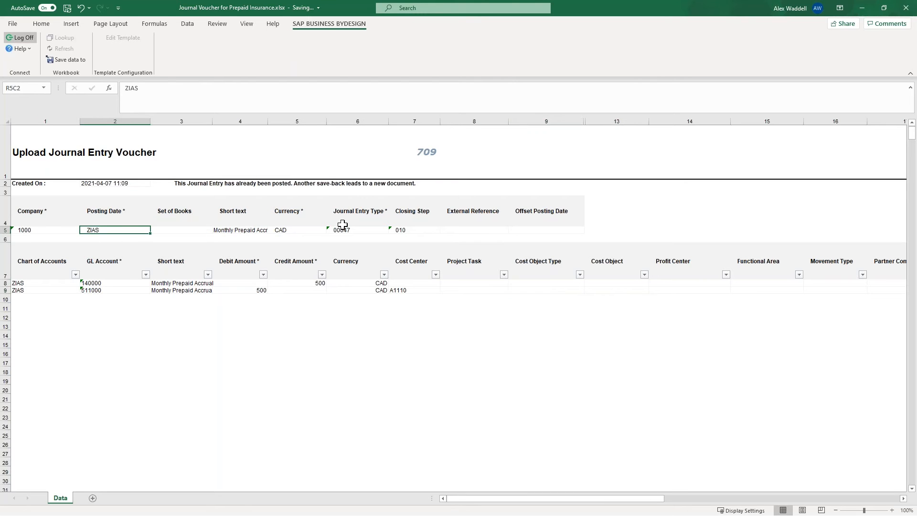
key("Delete")
type("04/07/2021")
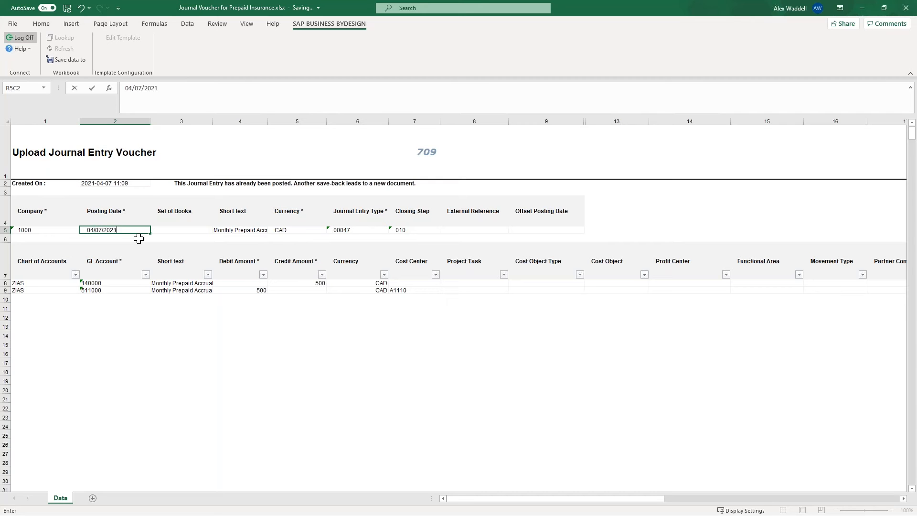
key("Tab")
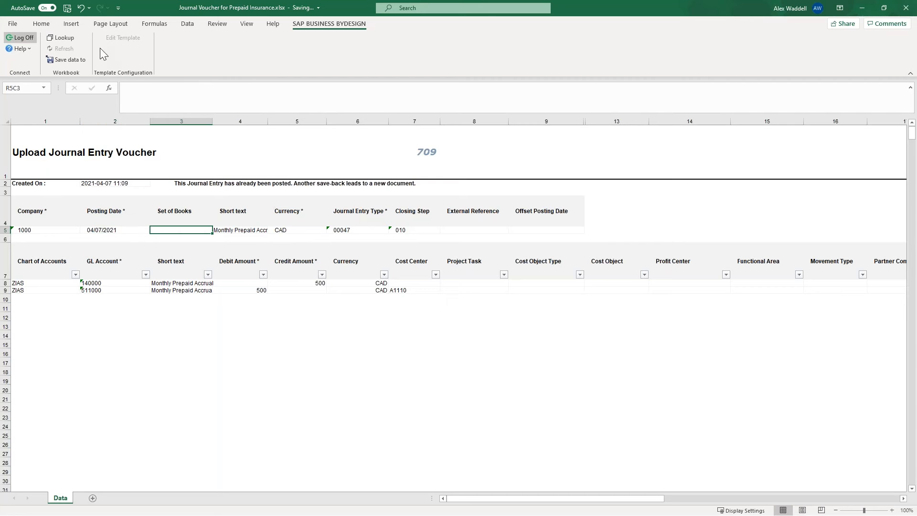
left_click(70, 60)
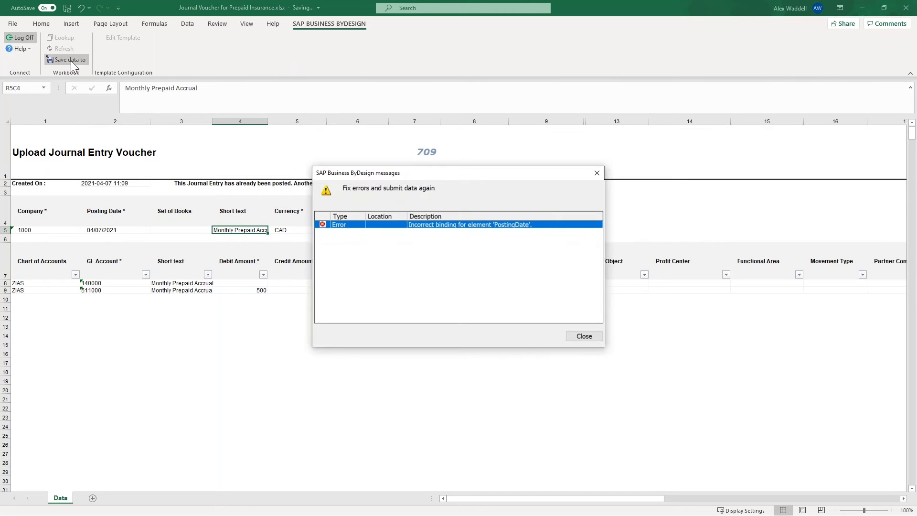
left_click(582, 334)
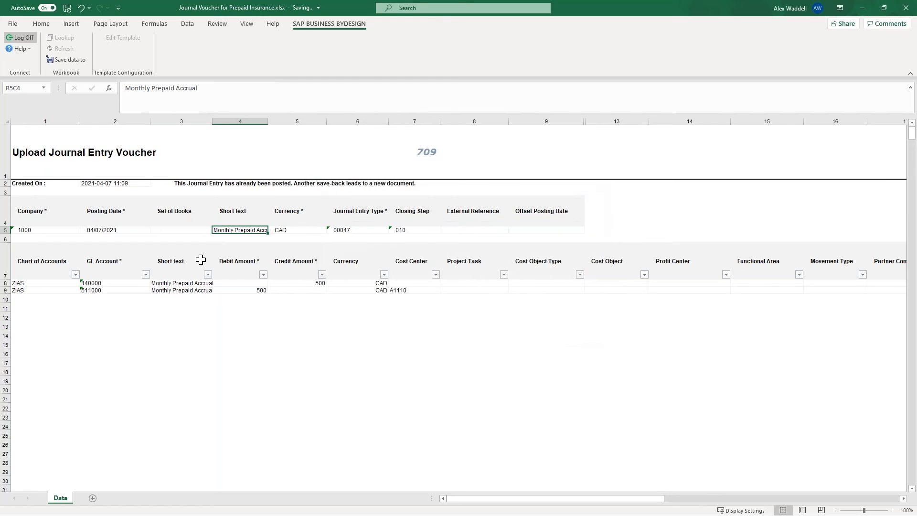
Change the header's Posting Date to 07/04/2021 and try saving the voucher again.
left_click(136, 233)
type("07/")
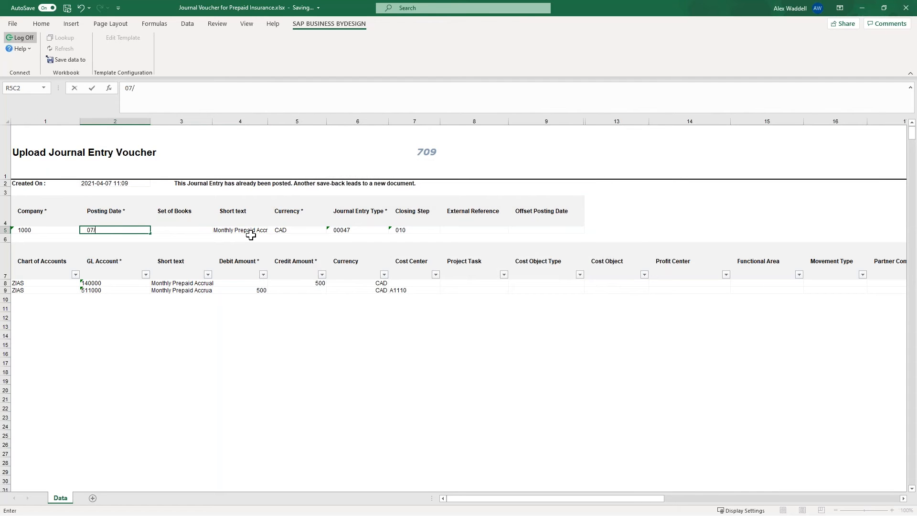
type("04/2021")
key("Tab")
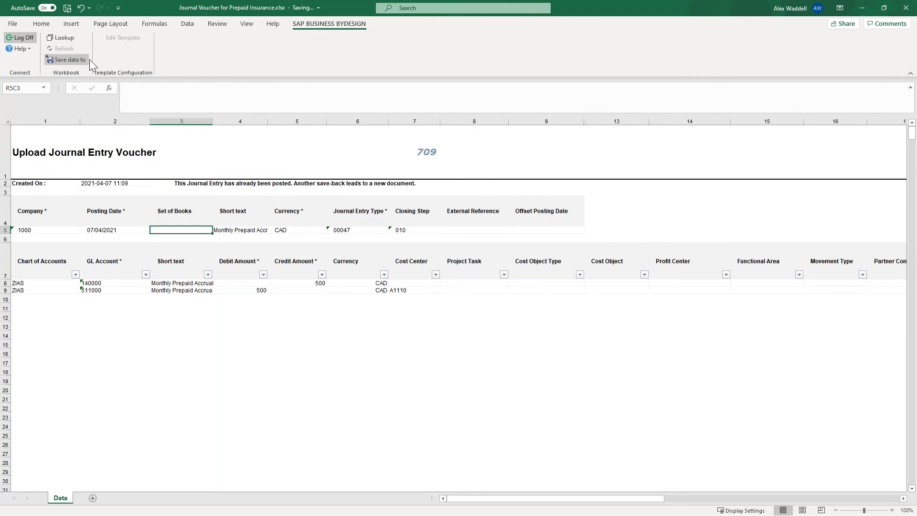
left_click(69, 59)
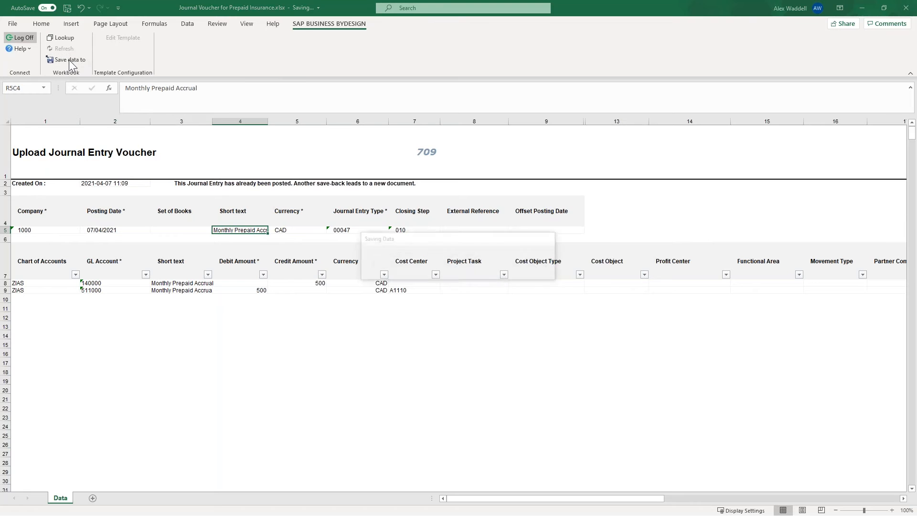
key("Return")
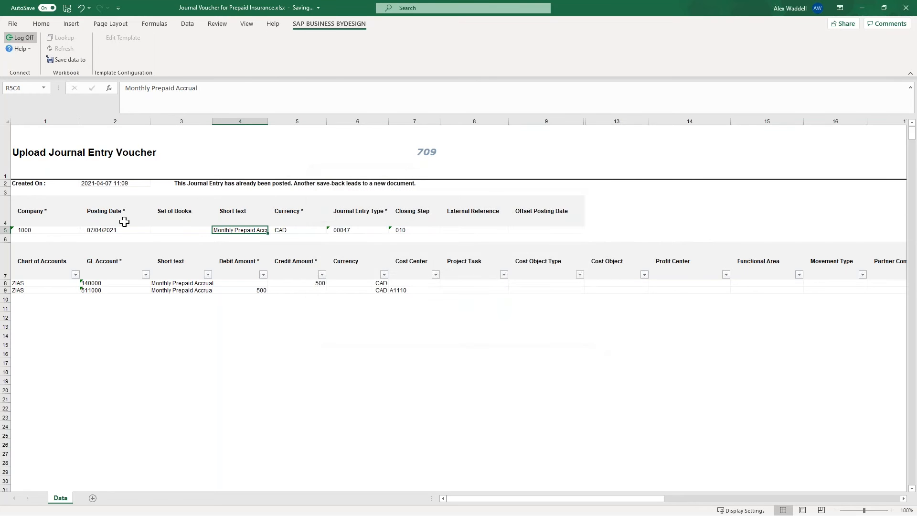
Set the header's Posting Date to 2021-04-07 and save the voucher data to SAP Business ByDesign.
left_click(103, 228)
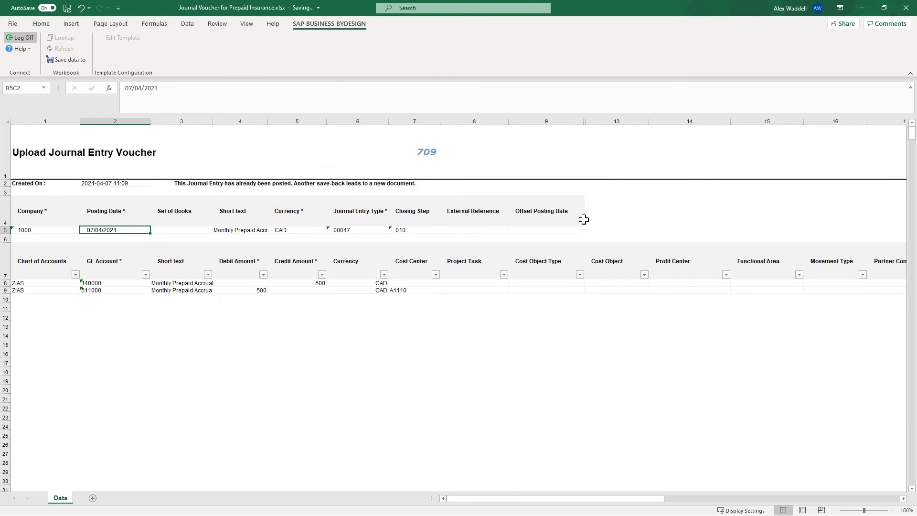
key("Up")
key("Down")
key("Down")
key("Up")
type("2021")
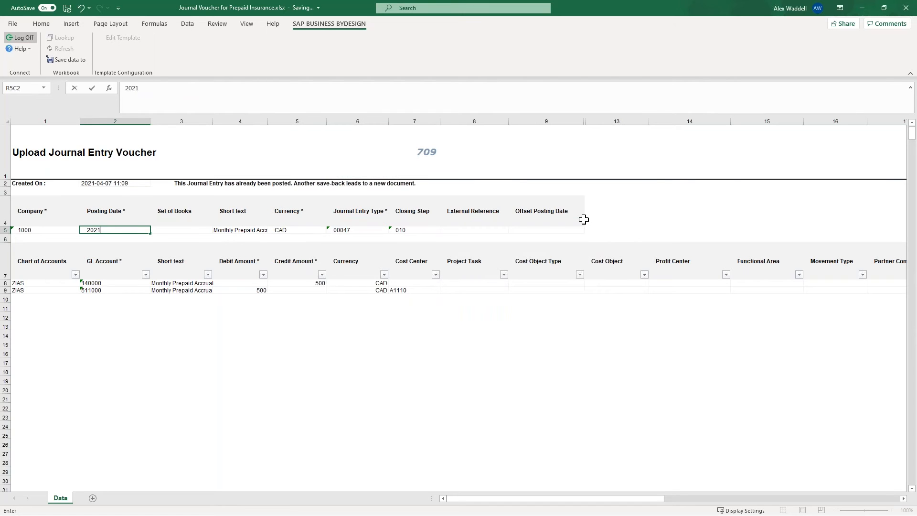
type("-04-07")
key("Tab")
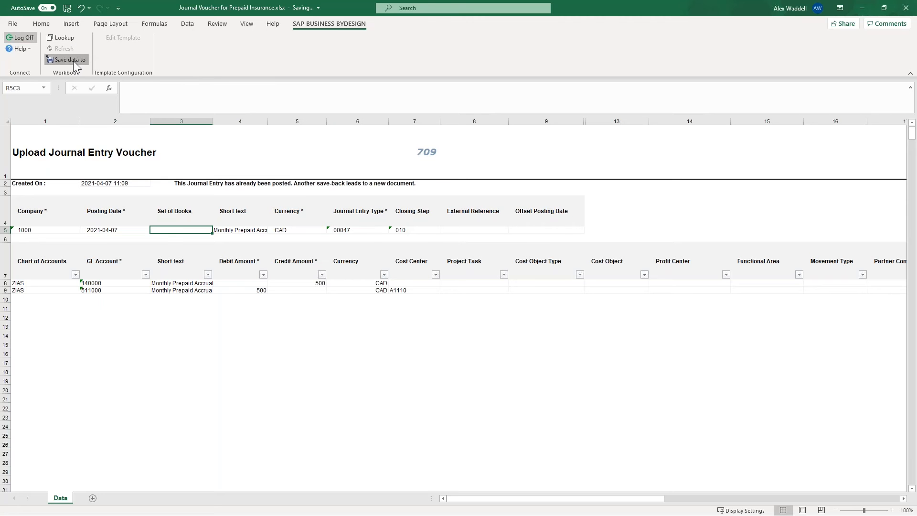
left_click(74, 62)
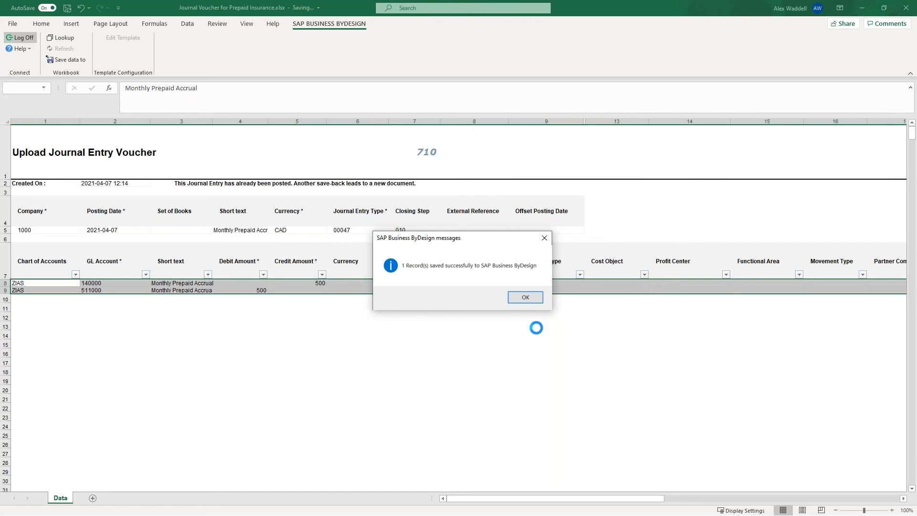
left_click(522, 297)
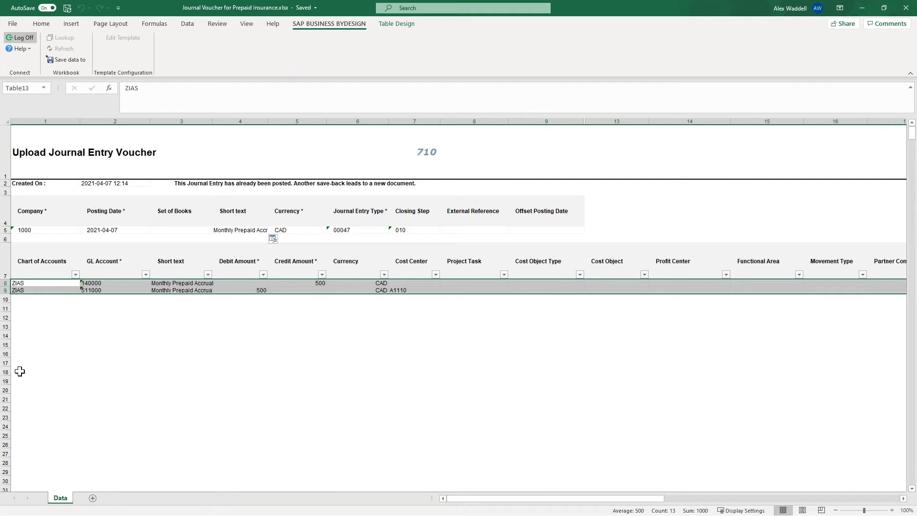
Switch to SAP Business ByDesign in the browser, open the General Ledger's Journal Entry Vouchers and refresh today's list.
key("alt+Tab")
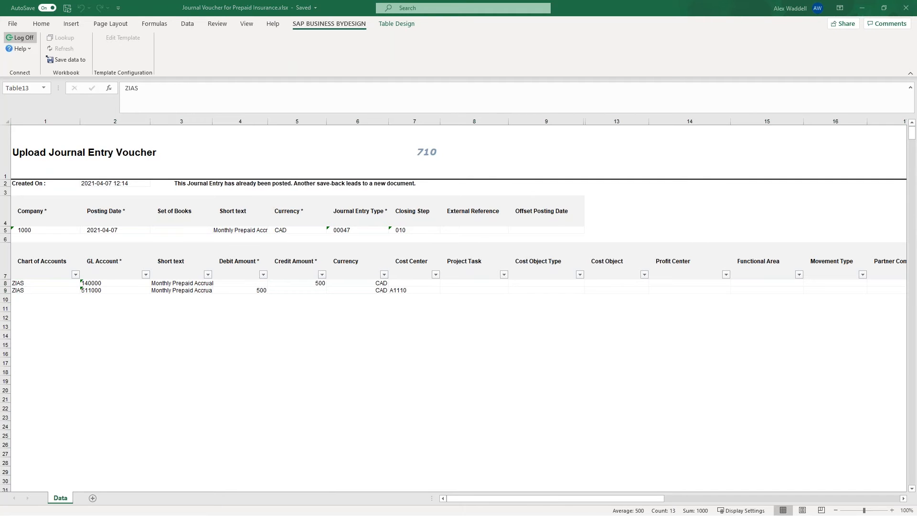
key("alt+Tab")
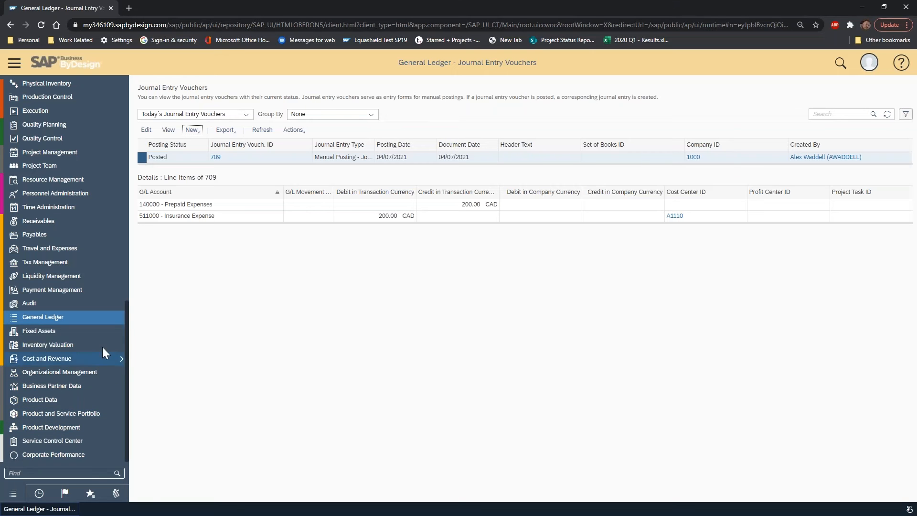
scroll(102, 319, "up", 1)
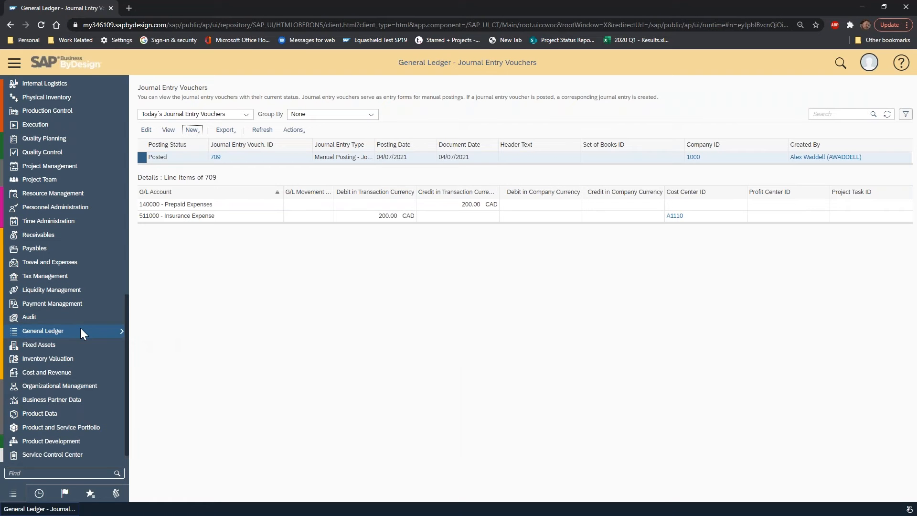
mouse_move(81, 329)
left_click(202, 446)
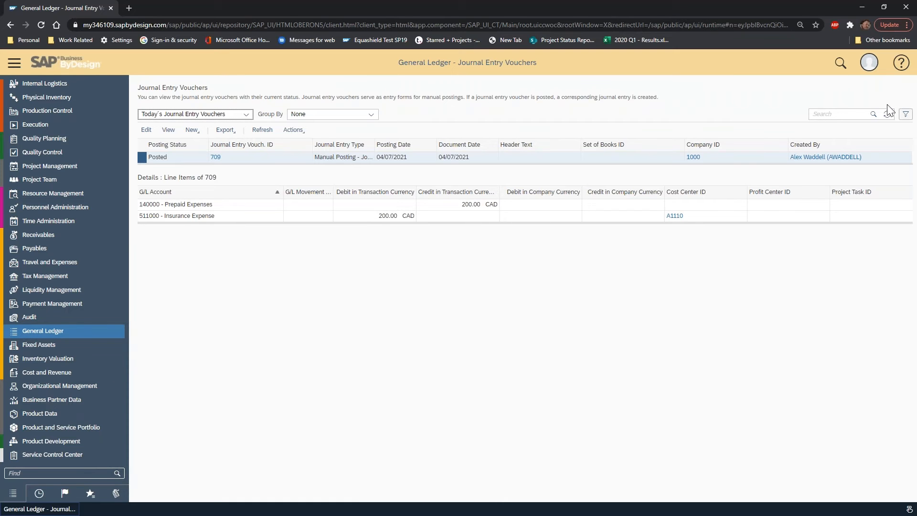
left_click(888, 113)
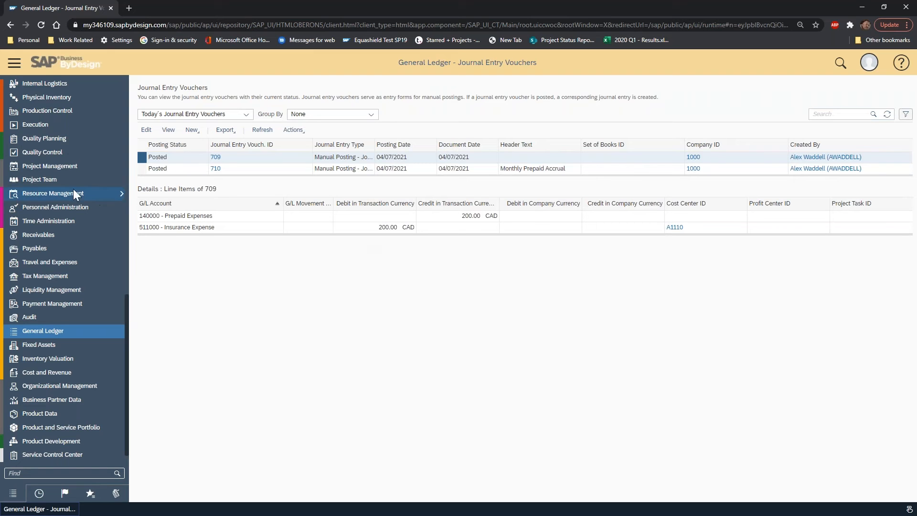
Open the uploaded "Monthly Prepaid Accrual" voucher for editing and view the options for adding an attachment.
left_click(143, 169)
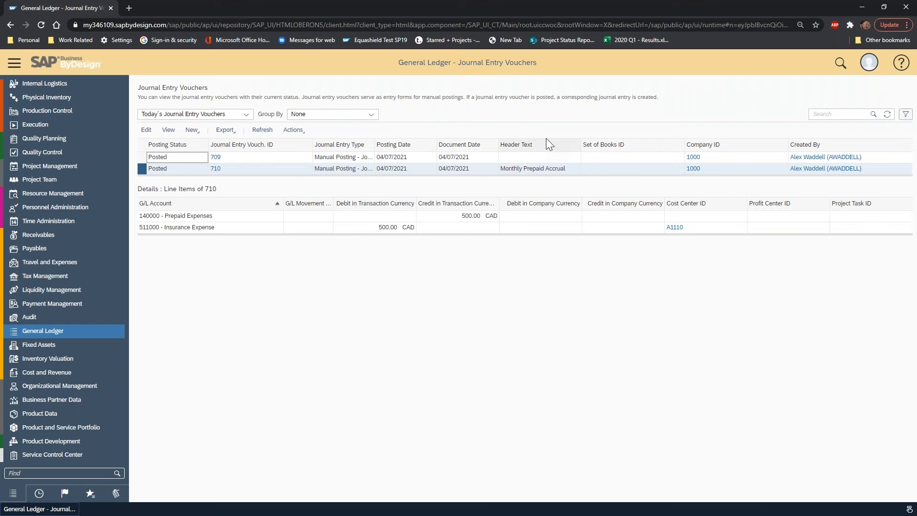
left_click(216, 169)
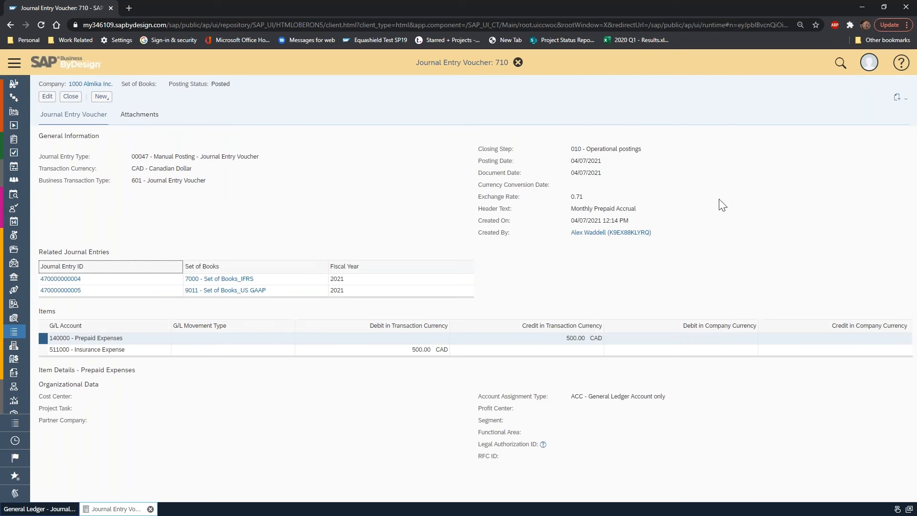
left_click(155, 123)
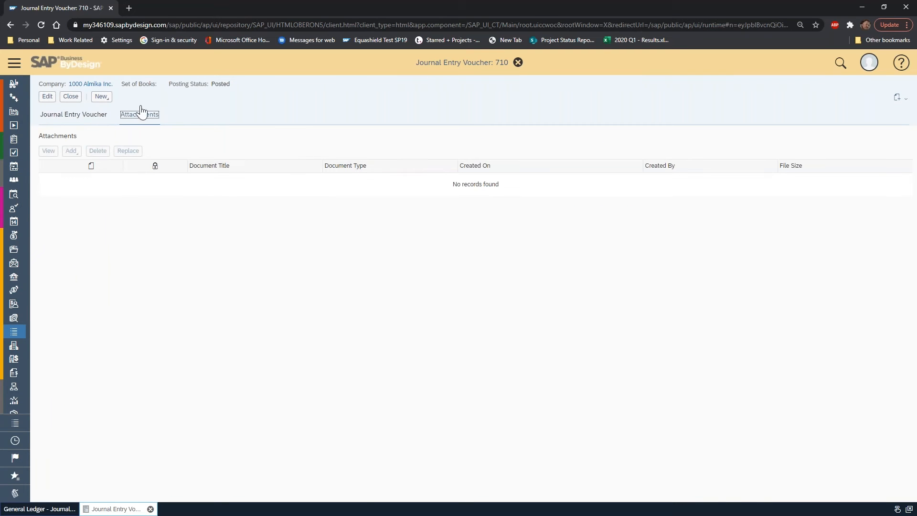
left_click(47, 97)
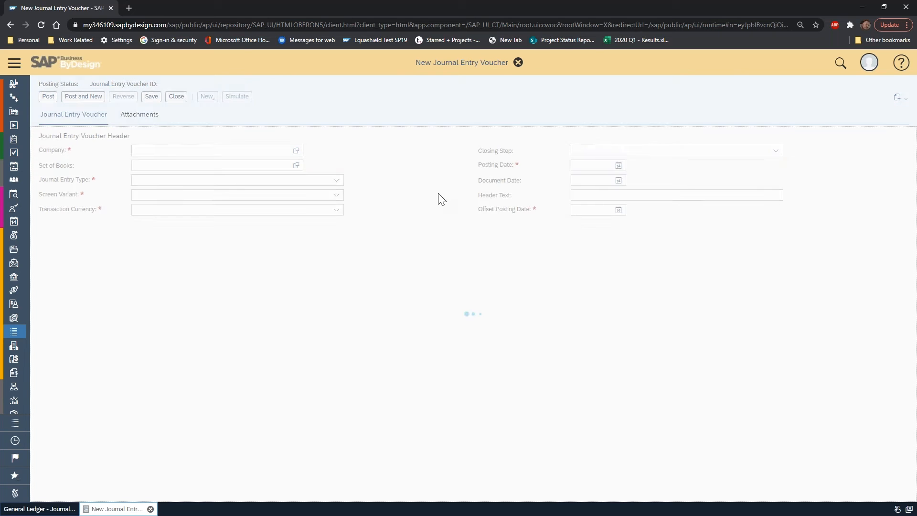
left_click(153, 116)
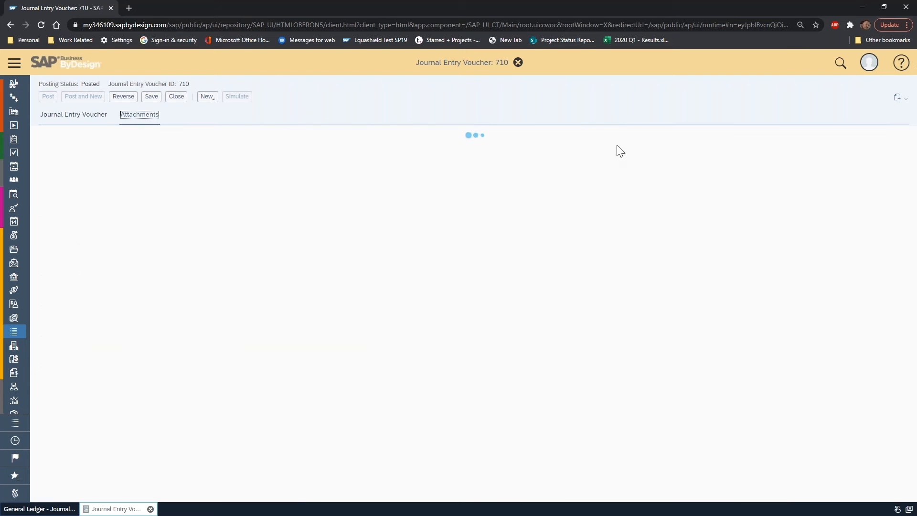
left_click(72, 151)
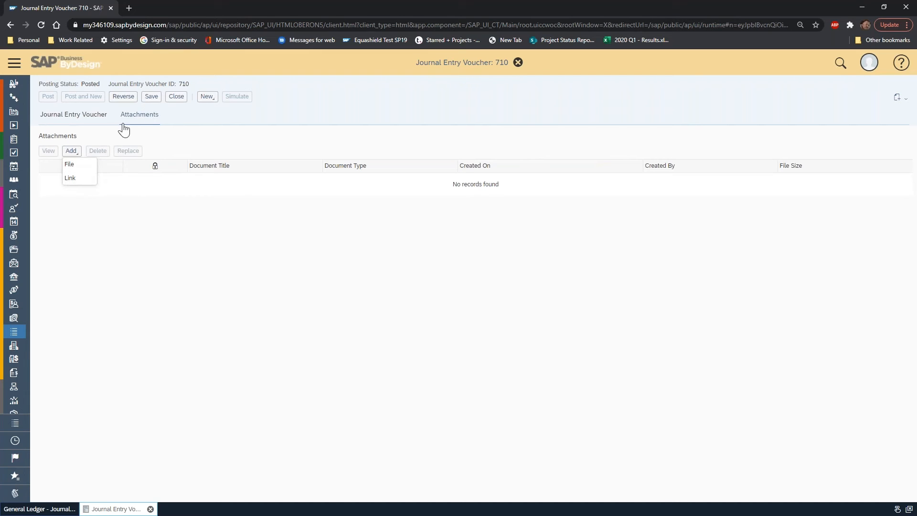
Review the uploaded voucher's header, line items and item details, and close the voucher.
left_click(82, 117)
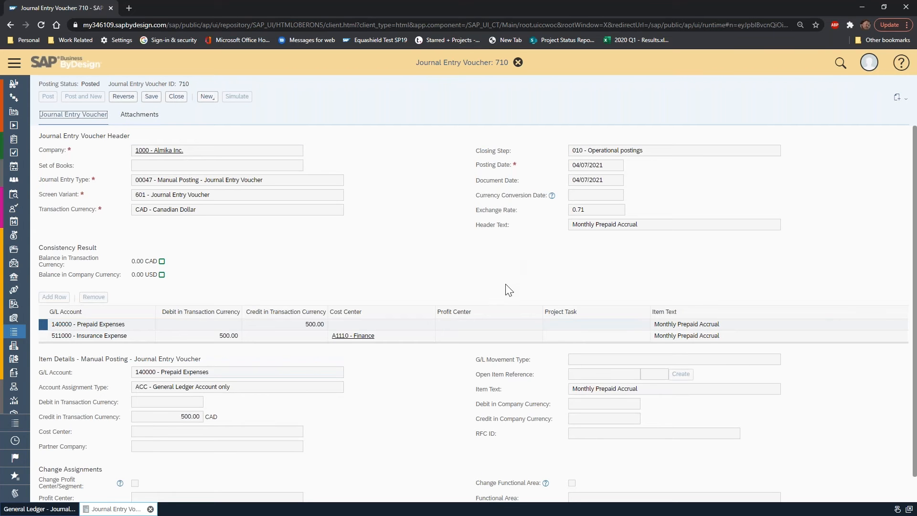
scroll(505, 288, "down", 1)
scroll(505, 286, "up", 1)
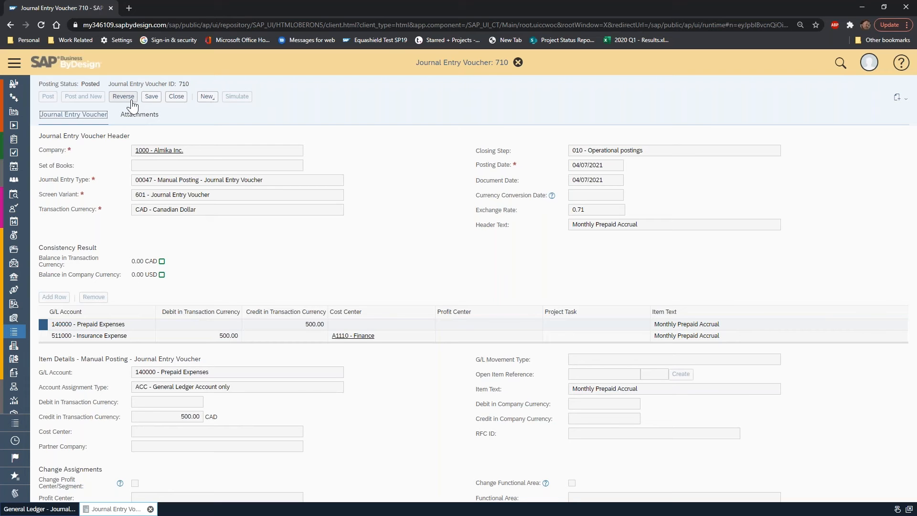
left_click(175, 97)
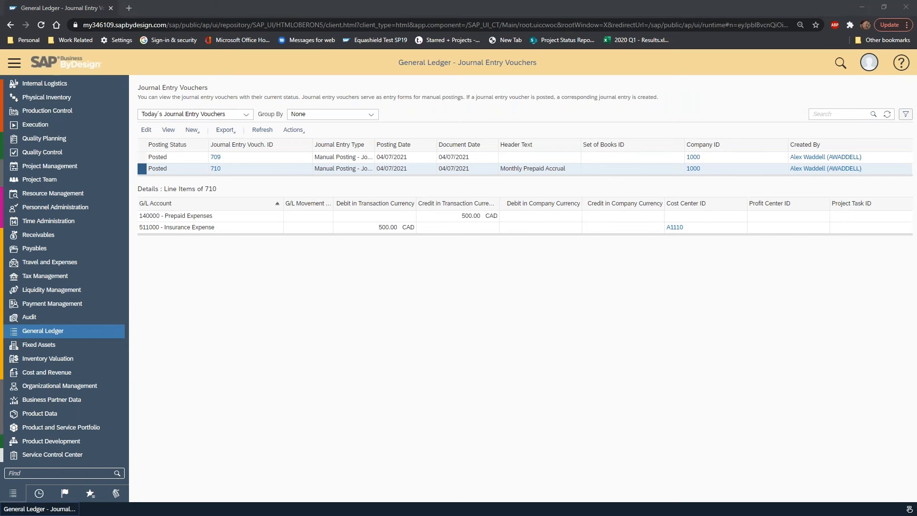
Switch to the journal entry voucher workbook in Excel and add a new sheet named "List of Accounts".
key("alt+Tab")
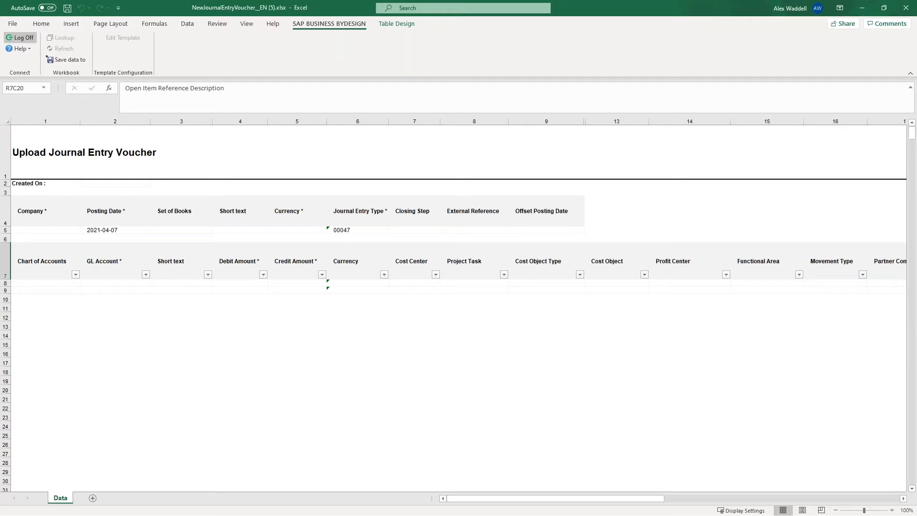
left_click(85, 290)
left_click(92, 498)
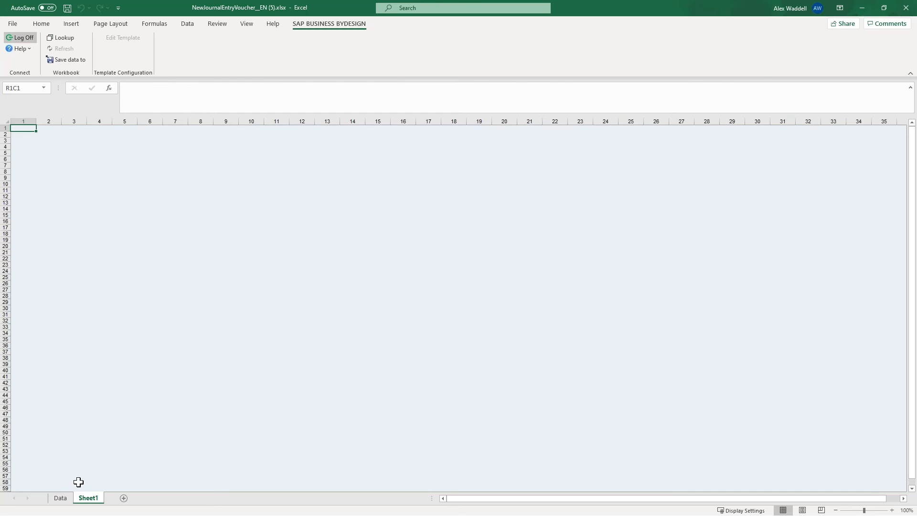
double_click(88, 499)
type("List of Accounts")
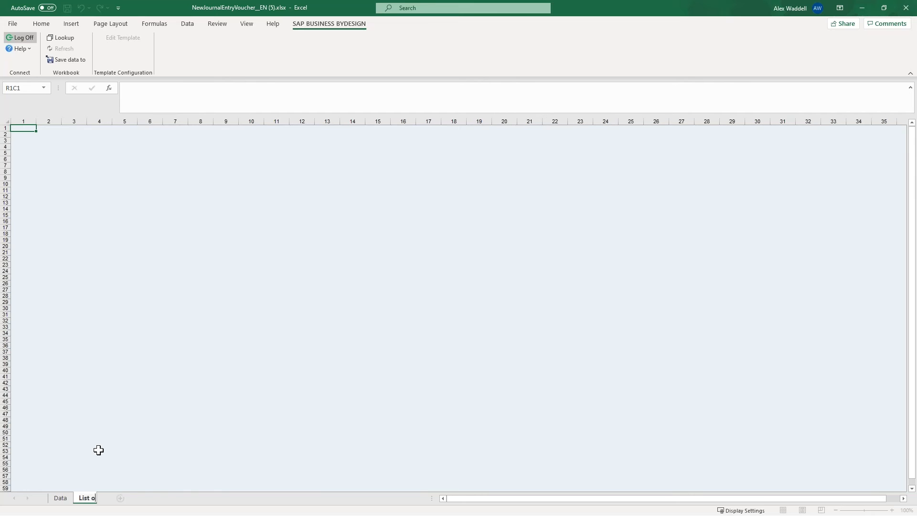
key("Return")
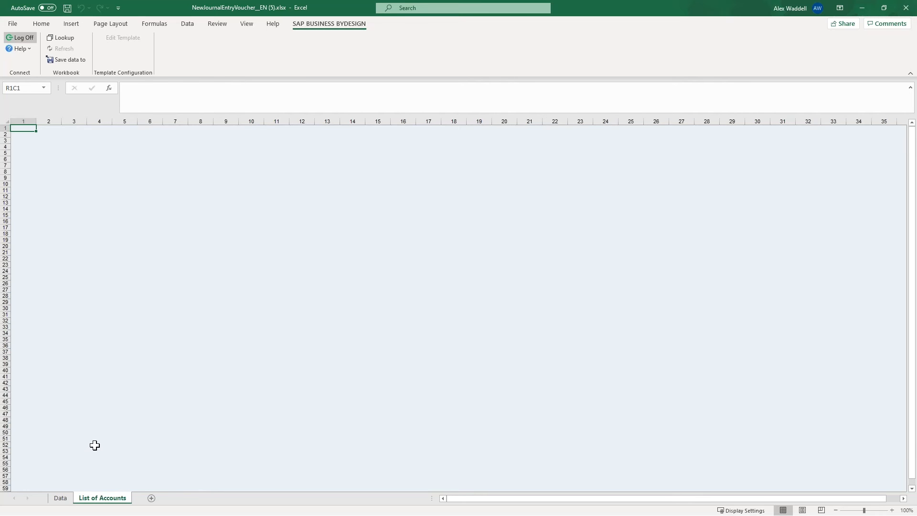
View the Data and List of Accounts sheets in turn, ending on the first line's Debit Amount cell in Data.
left_click(61, 498)
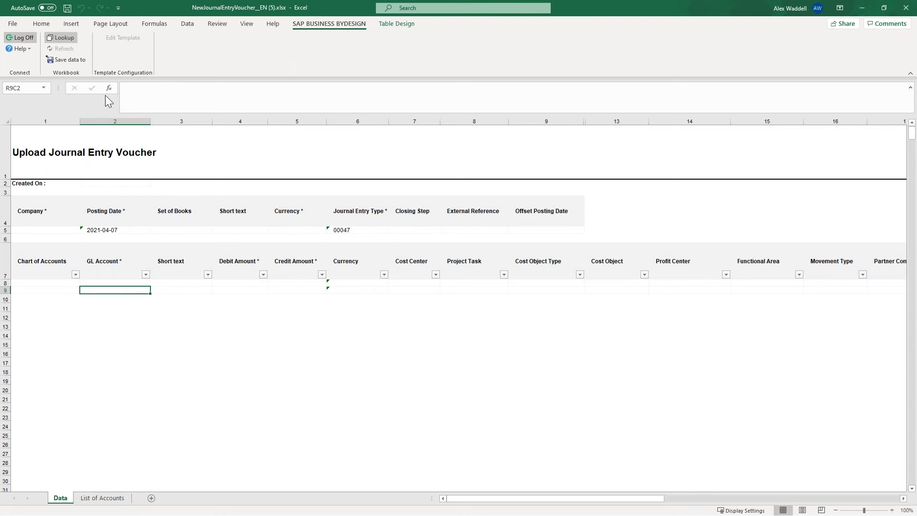
left_click(126, 499)
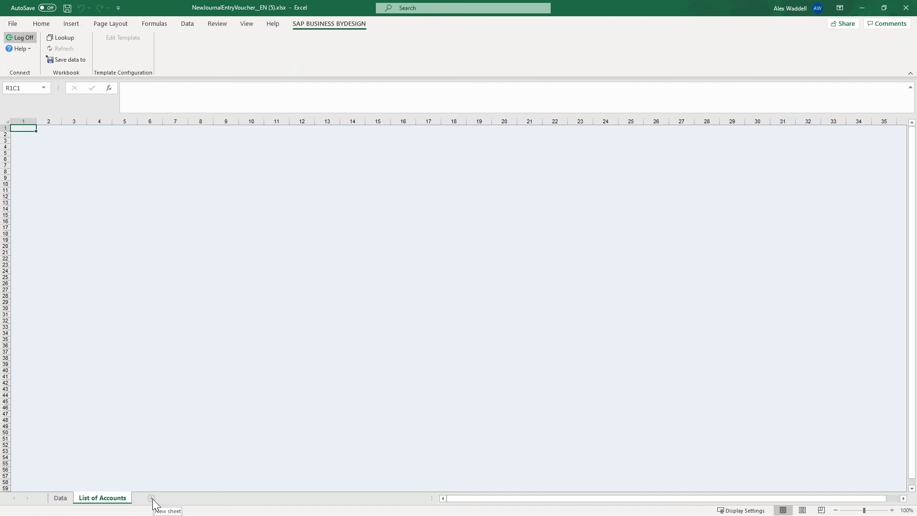
left_click(60, 498)
left_click(246, 283)
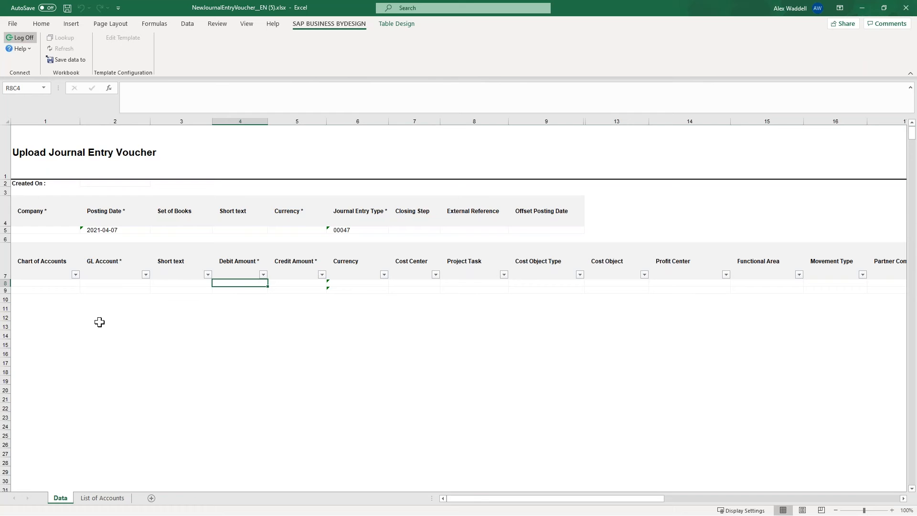
Return to SAP Business ByDesign, open Cost and Revenue's Planning view and view the options for creating a new plan version.
left_click(863, 8)
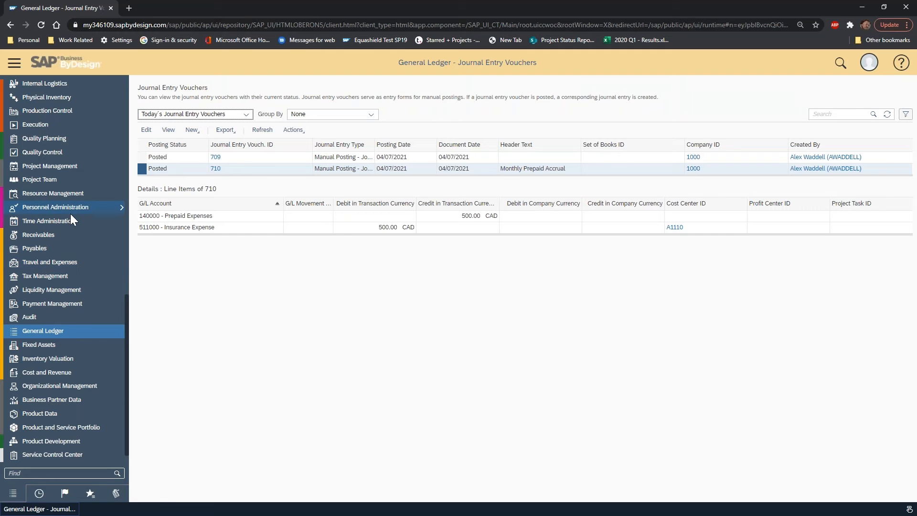
scroll(73, 215, "up", 3)
scroll(73, 216, "down", 4)
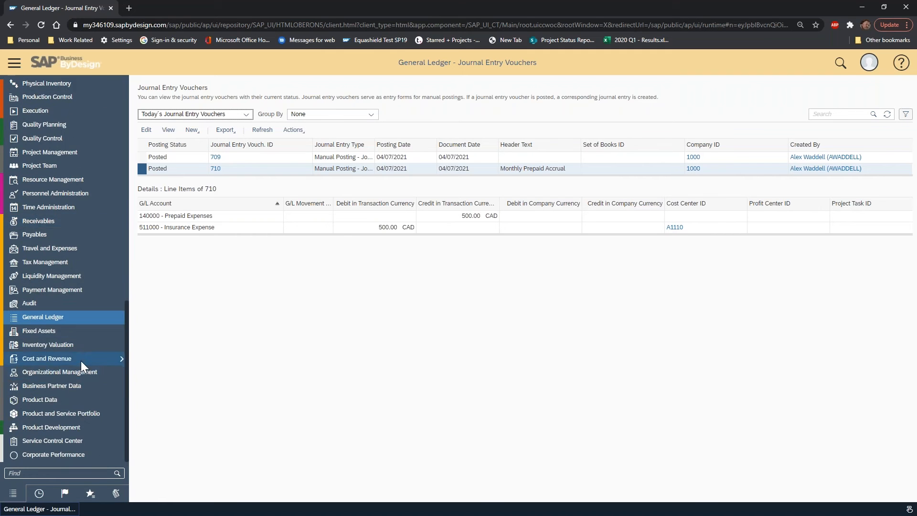
scroll(81, 360, "up", 1)
mouse_move(101, 368)
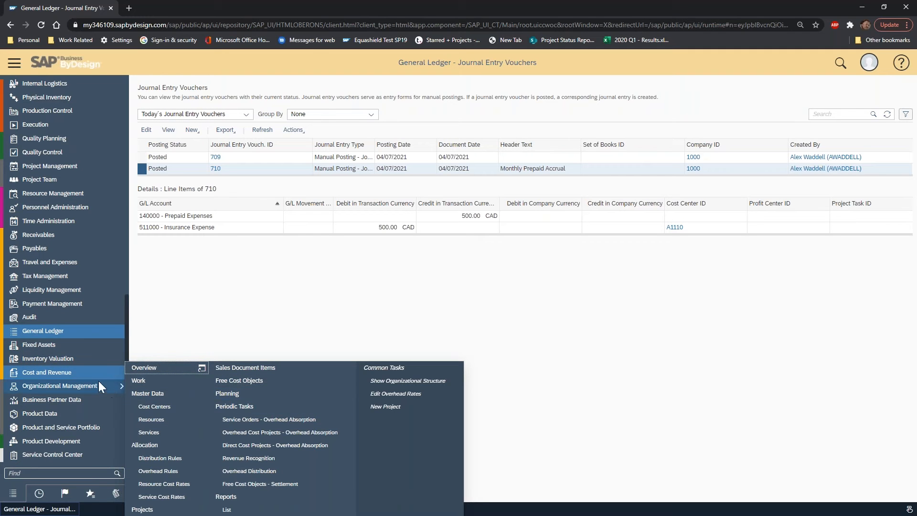
left_click(251, 394)
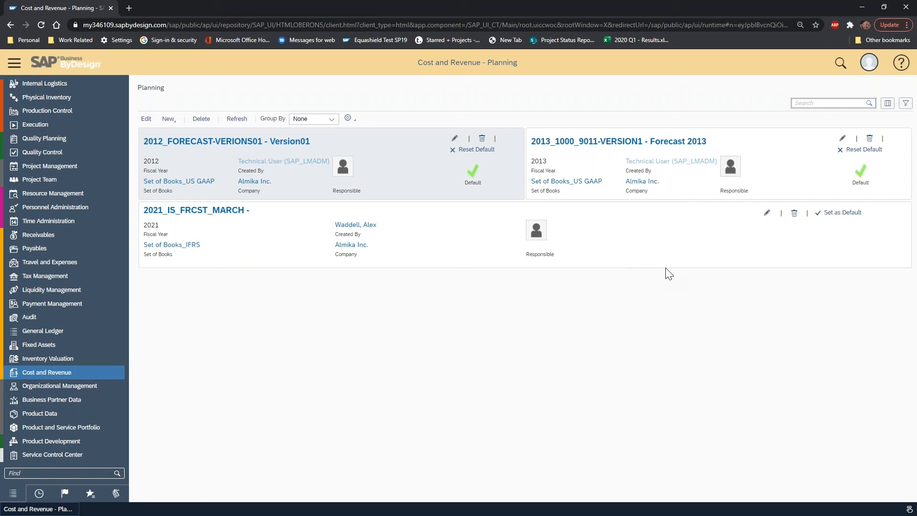
left_click(168, 119)
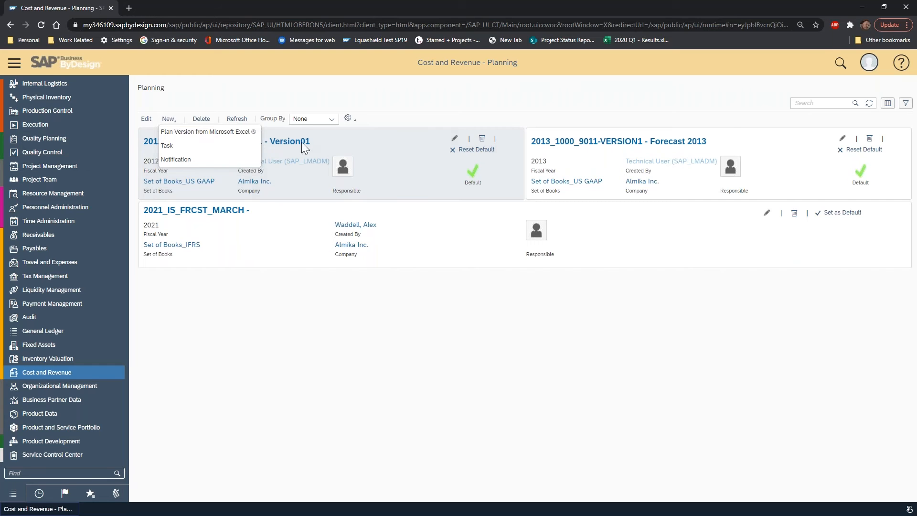
left_click(248, 103)
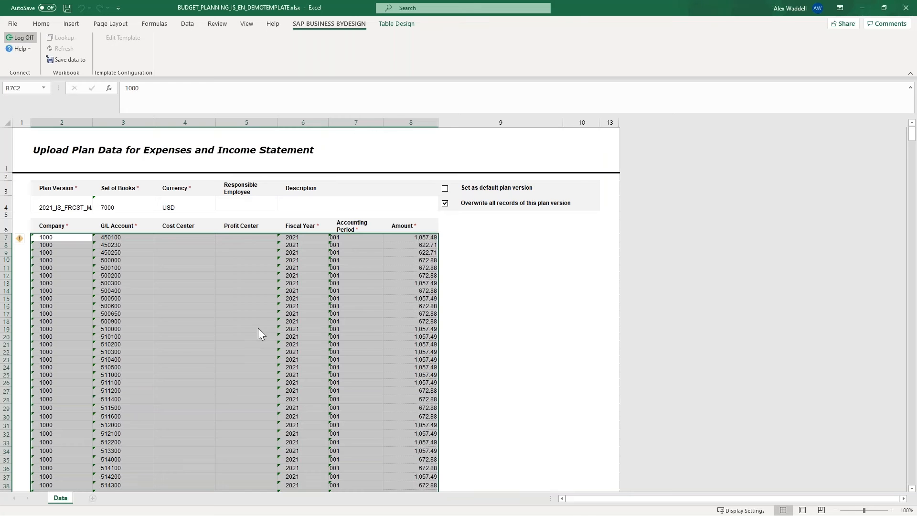
Review the Currency, Plan Version and Set of Books header fields in the BUDGET_PLANNING_IS_EN_DEMOTEMPLATE workbook in Excel.
left_click(403, 158)
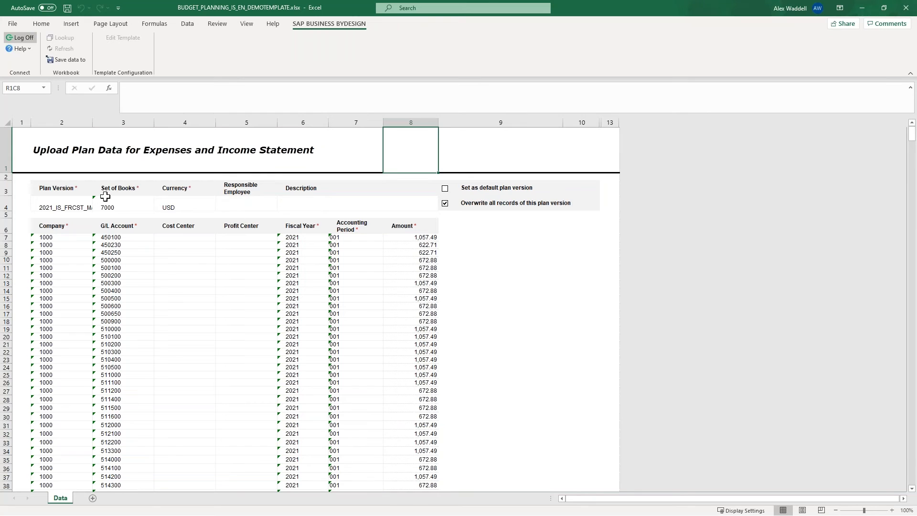
left_click(186, 208)
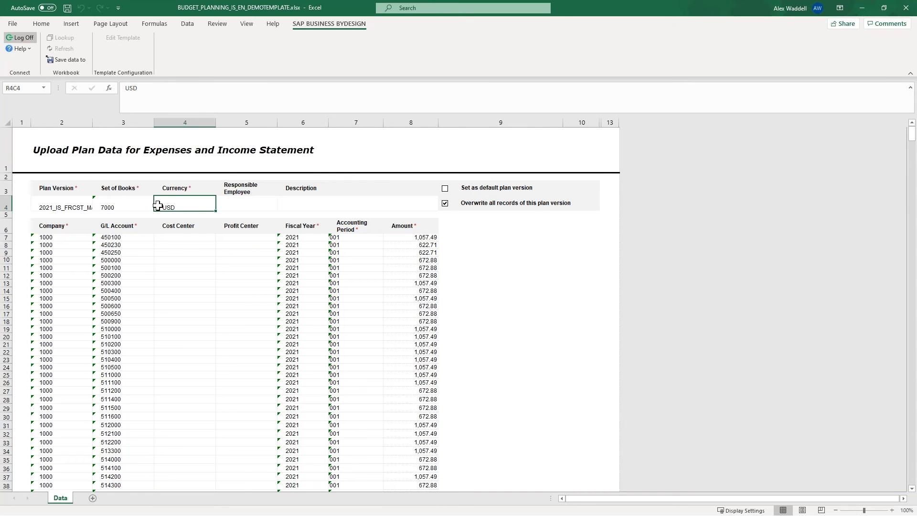
left_click(60, 205)
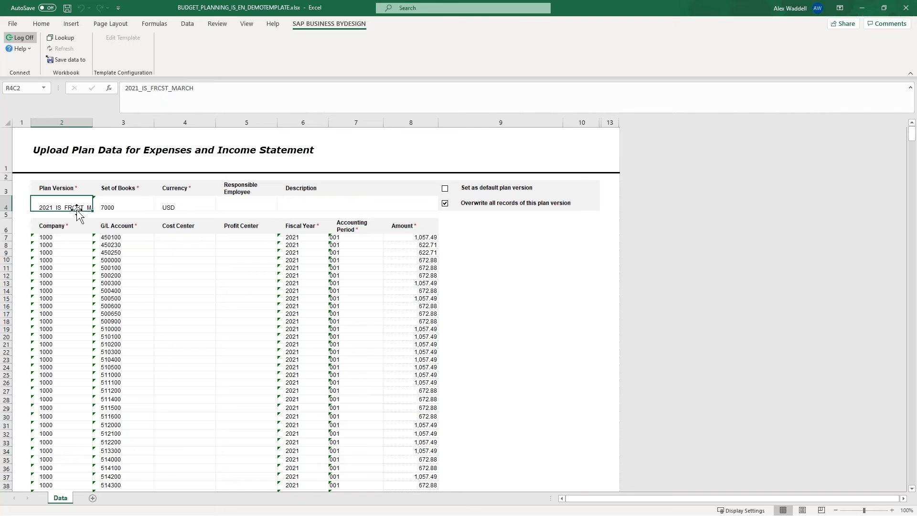
left_click(127, 210)
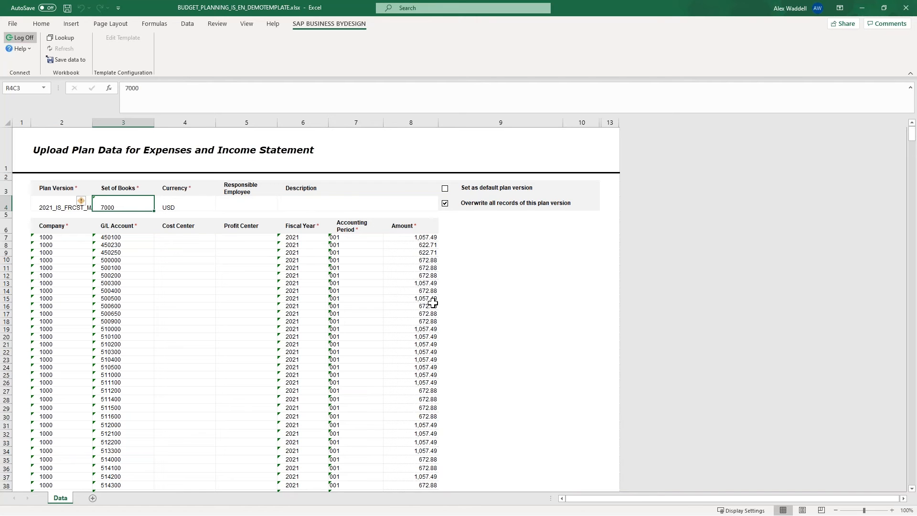
Switch to SAP Business ByDesign, view the template list for a plan version from Microsoft Excel, and close it.
key("alt+Tab")
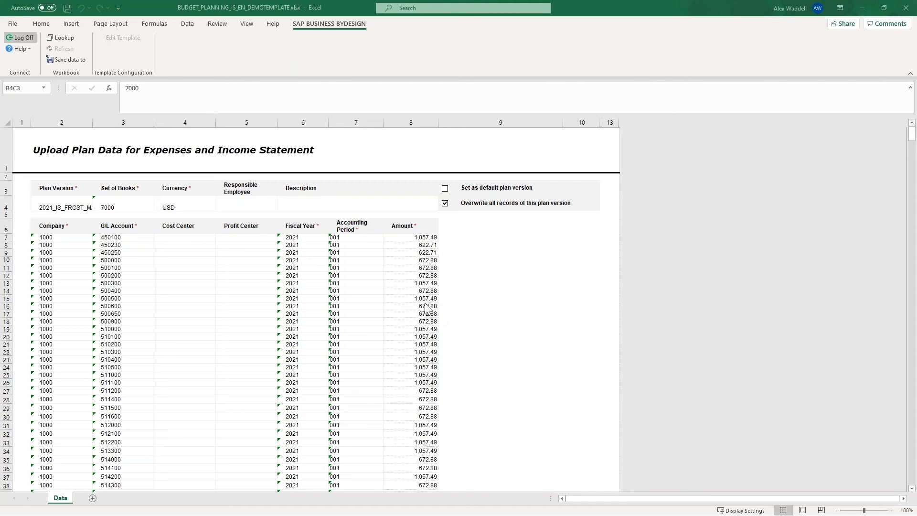
key("alt+Tab")
left_click(168, 119)
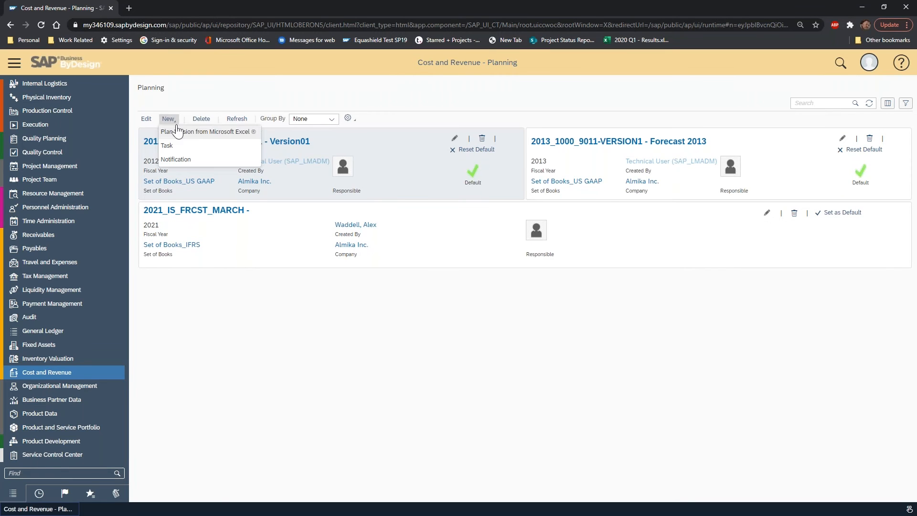
left_click(179, 131)
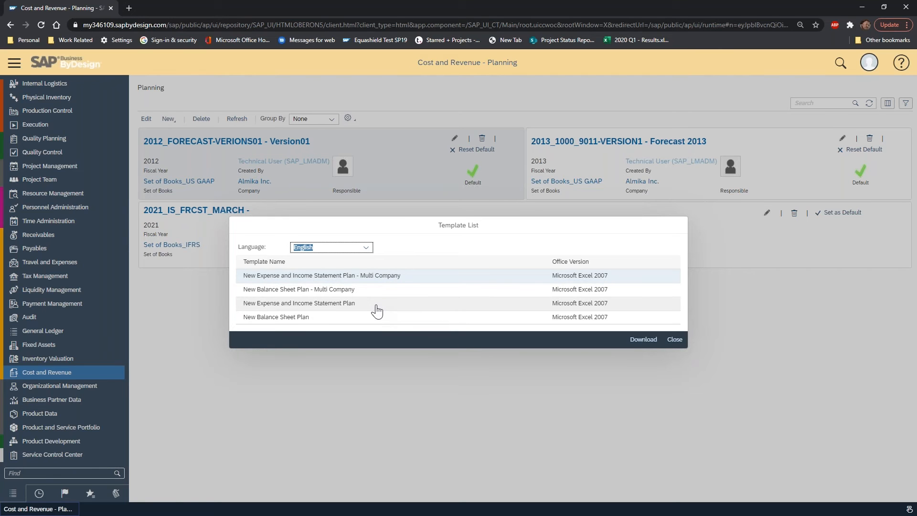
left_click(674, 340)
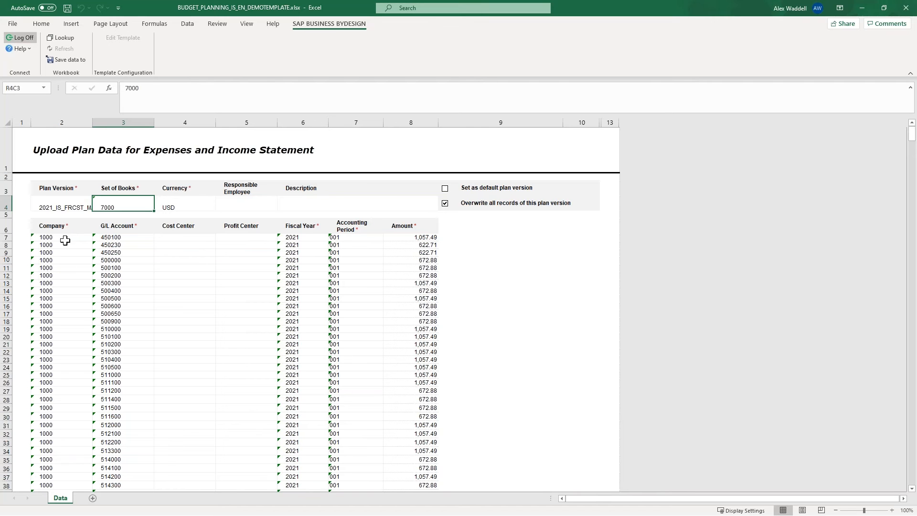
Review the company, G/L account, accounting period and amount lines in the budget planning workbook in Excel.
scroll(71, 237, "down", 2)
scroll(61, 205, "up", 2)
scroll(63, 355, "down", 20)
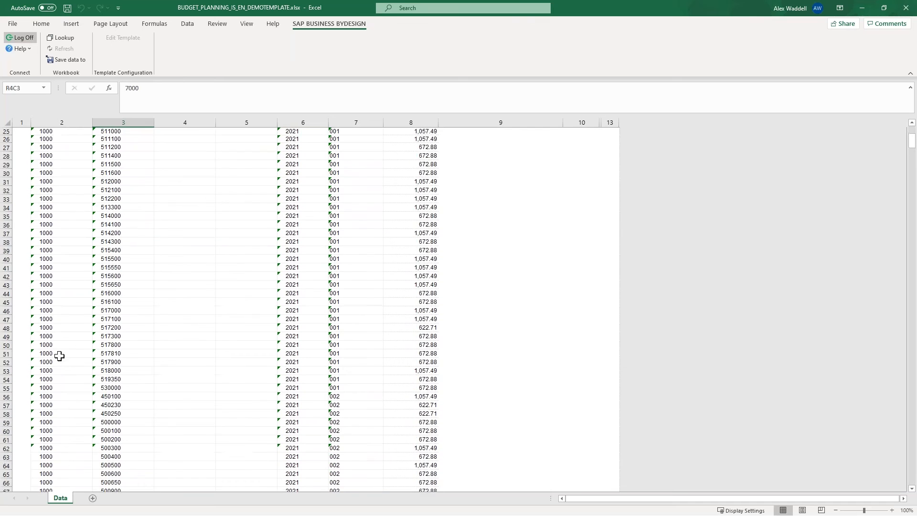
scroll(59, 356, "up", 20)
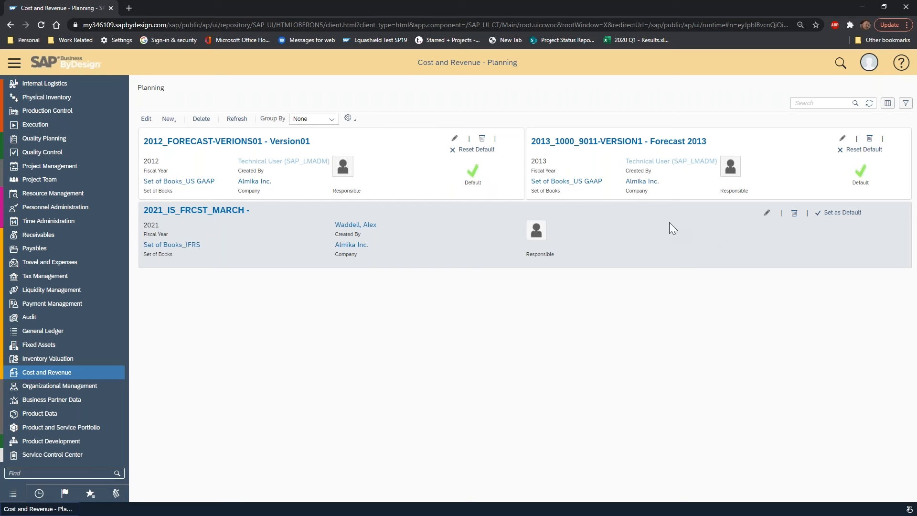
Delete the existing 2021_IS_FRCST_MARCH plan version from the Planning list in SAP Business ByDesign.
left_click(795, 214)
left_click(513, 302)
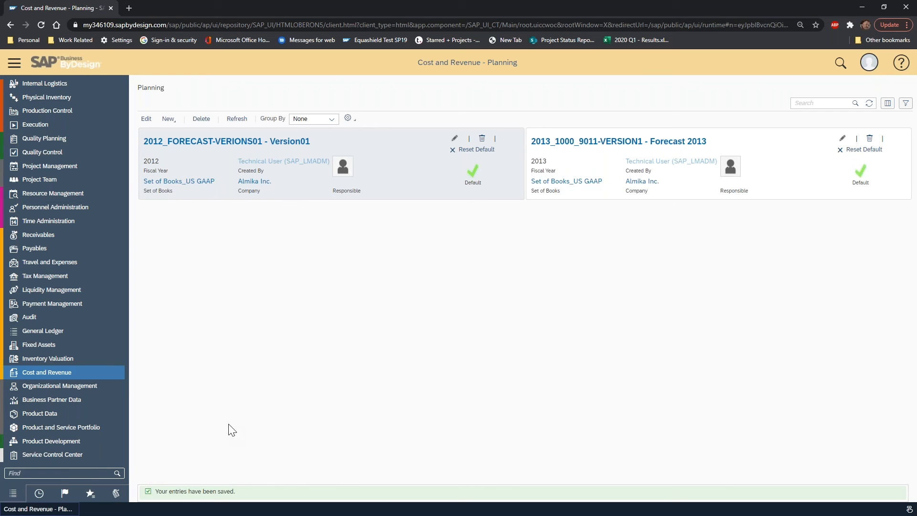
Check the budget planning workbook's lines across the accounting periods in Excel and save the plan data to SAP Business ByDesign.
left_click(149, 245)
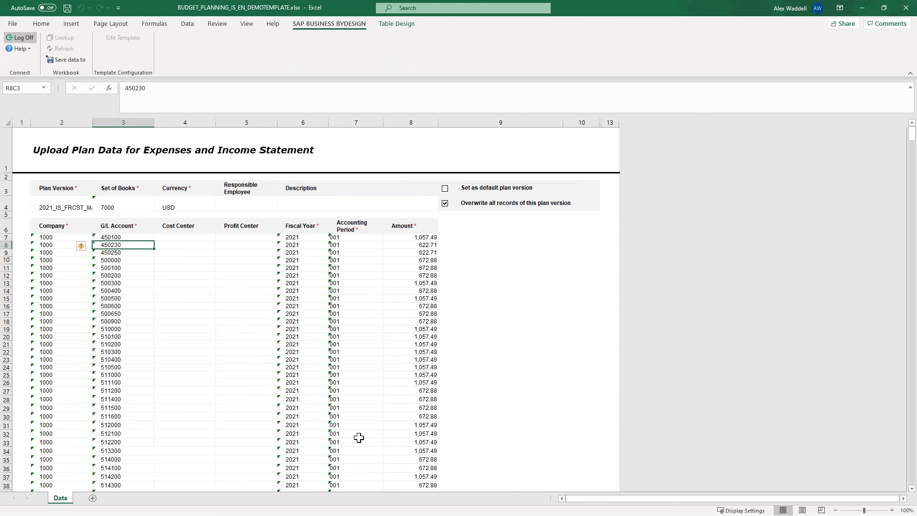
scroll(358, 437, "down", 17)
scroll(370, 439, "down", 20)
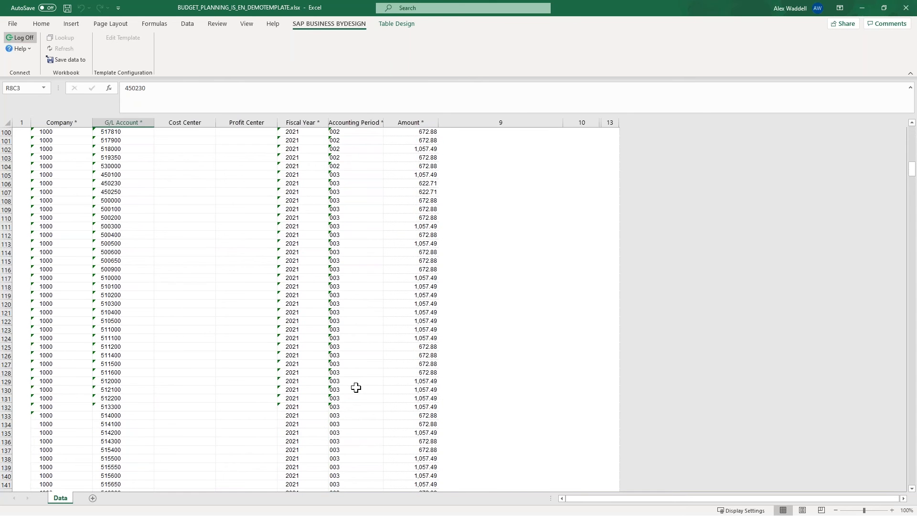
scroll(356, 388, "down", 9)
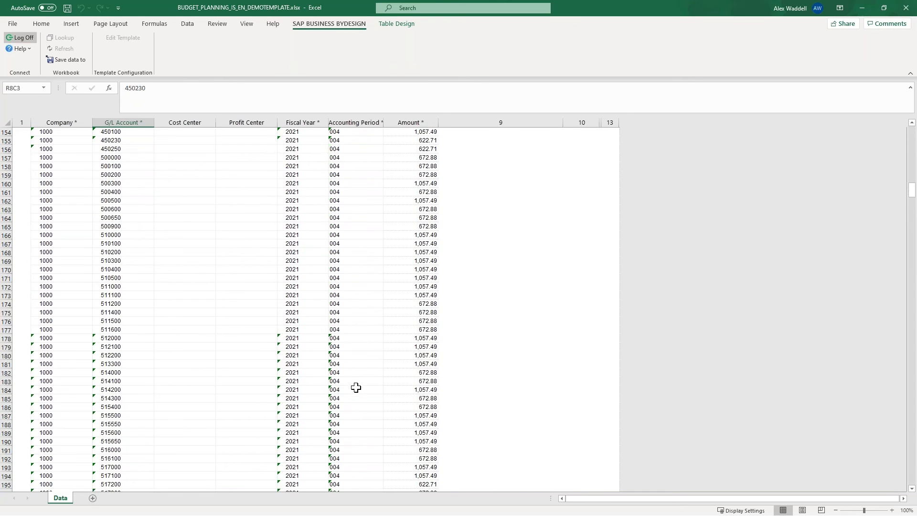
scroll(354, 387, "up", 19)
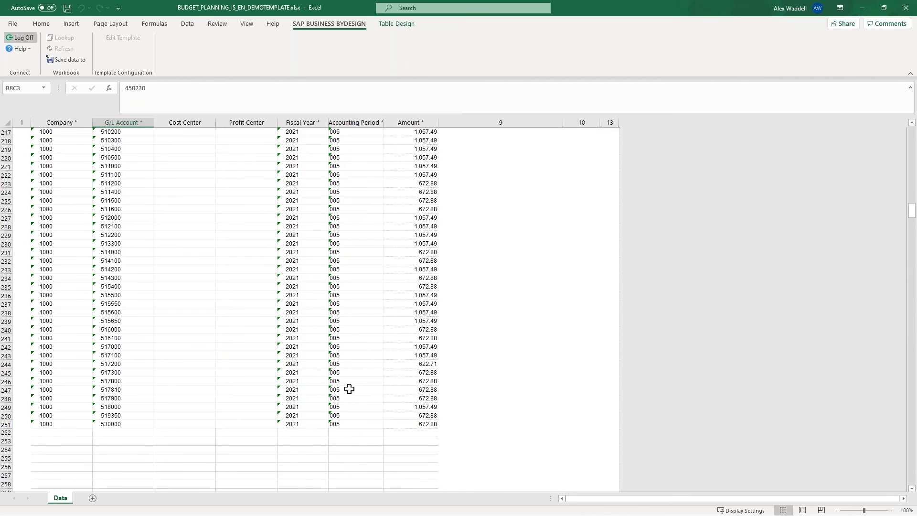
scroll(349, 389, "up", 20)
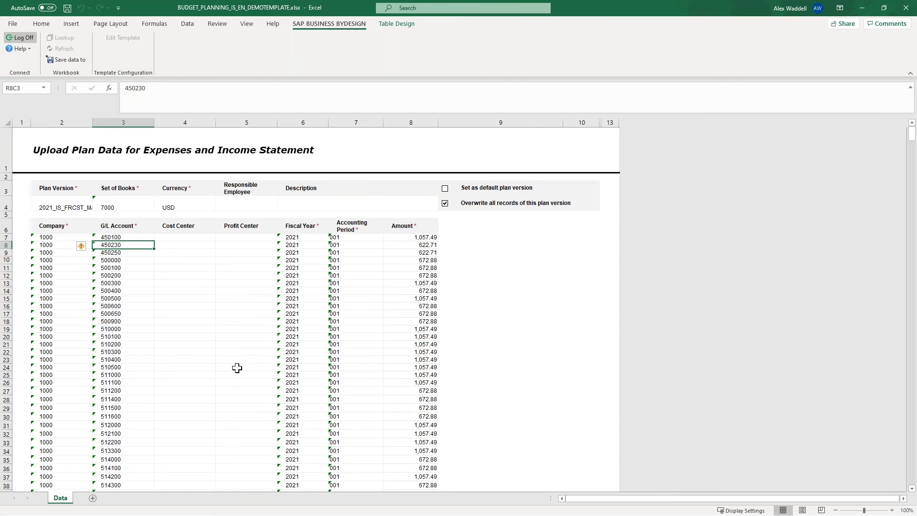
left_click(79, 59)
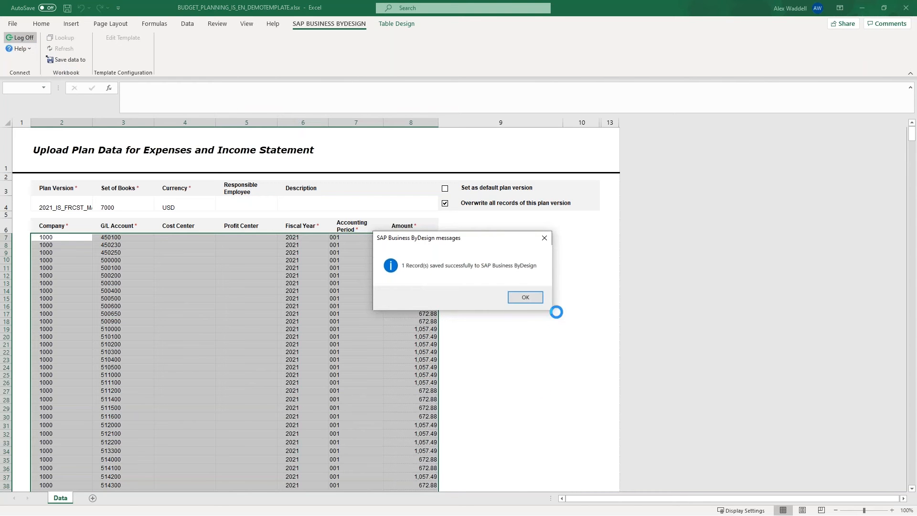
left_click(525, 297)
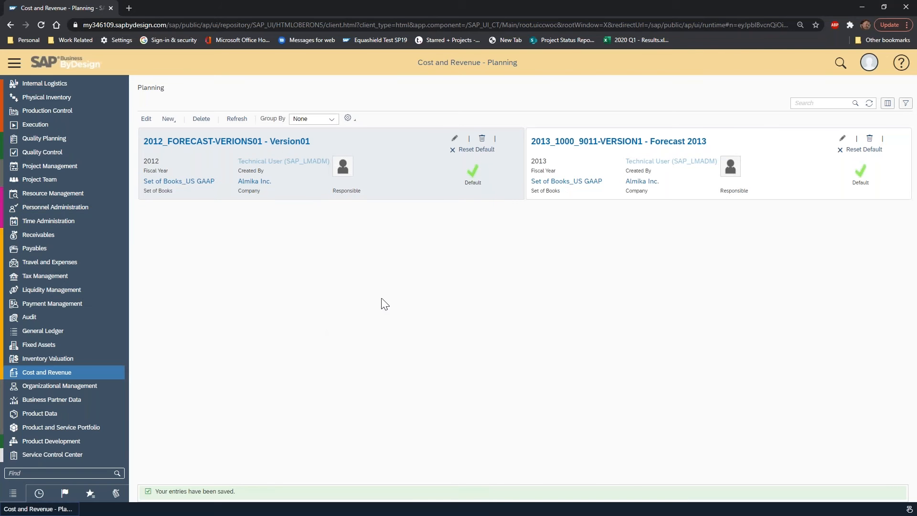
Refresh the Planning list in SAP Business ByDesign, open the 2021_IS_FRCST_MARCH plan version and review its plan data by G/L account.
left_click(871, 102)
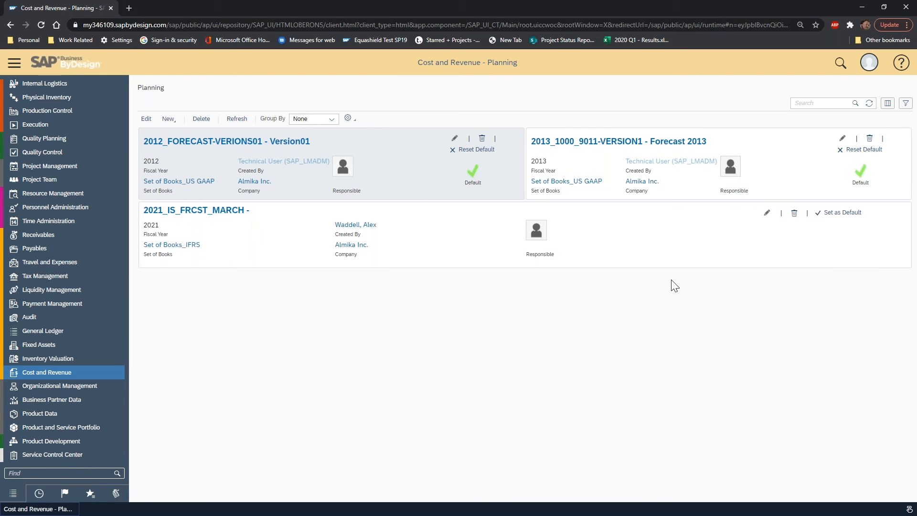
left_click(193, 211)
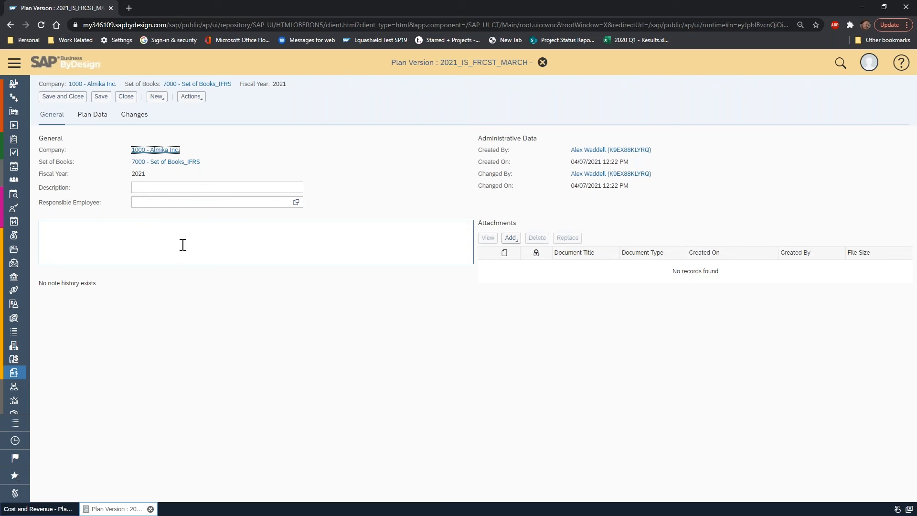
left_click(88, 117)
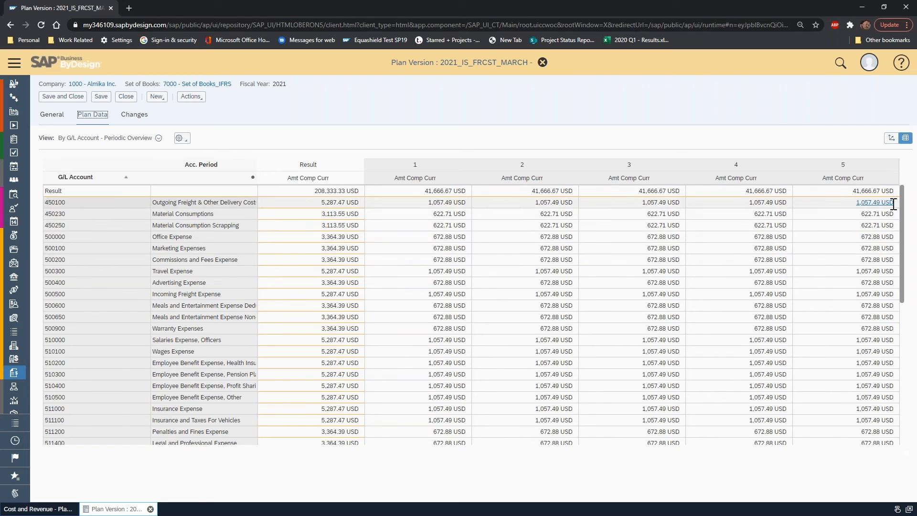
scroll(887, 393, "down", 5)
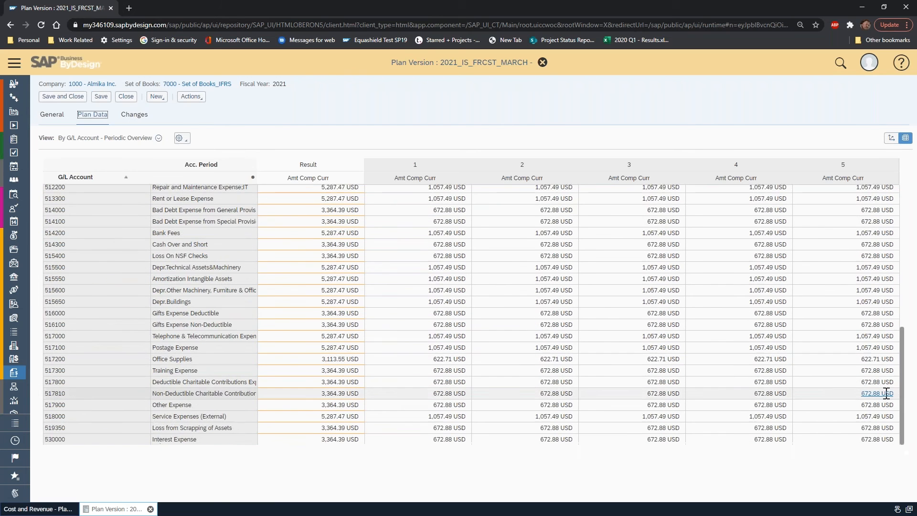
Show the plan data in the By Cost Center - Periodic Overview view and open it for analysis in the Financial Plan Details report.
scroll(886, 393, "up", 5)
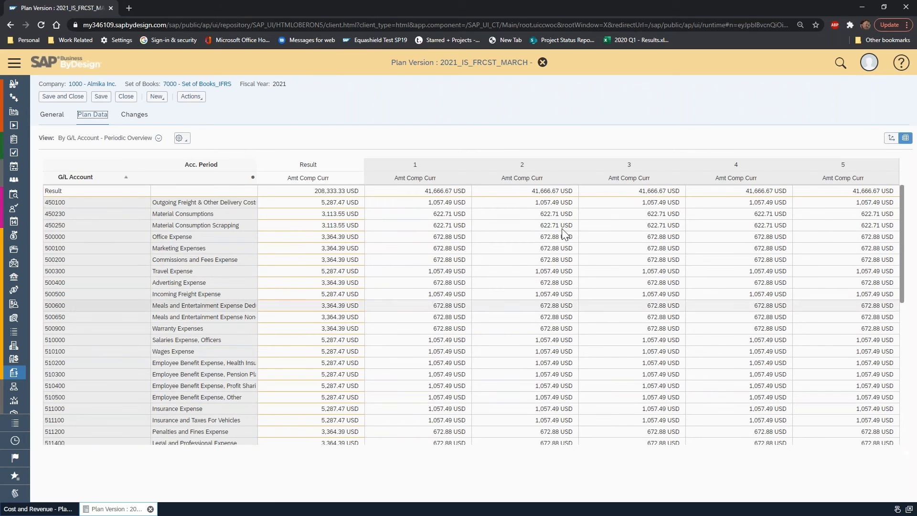
left_click(159, 137)
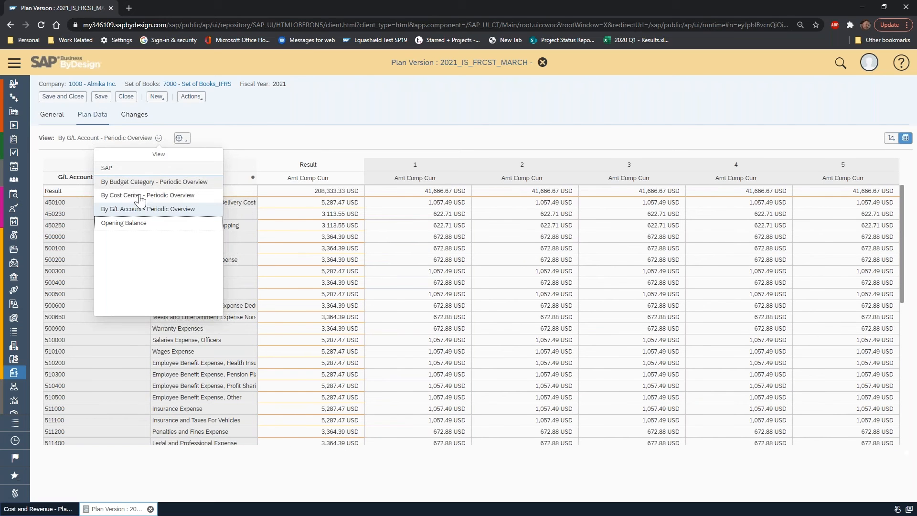
left_click(143, 195)
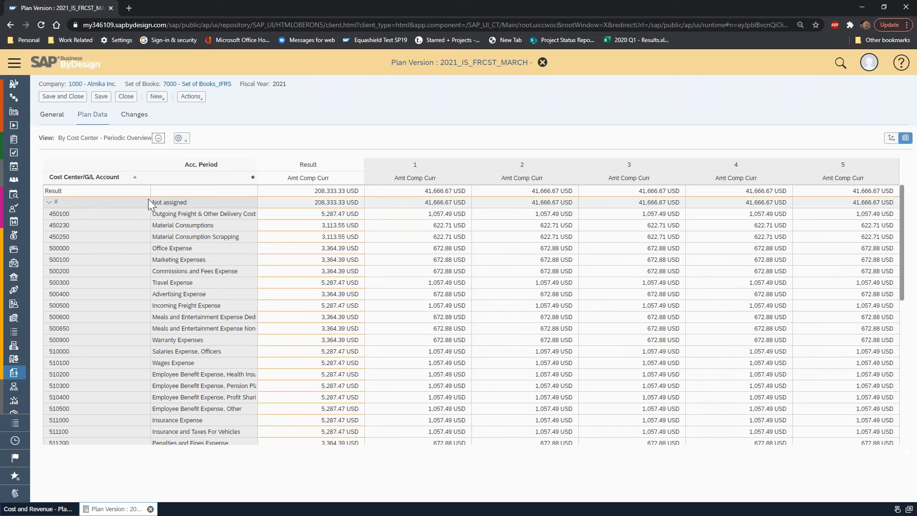
left_click(180, 138)
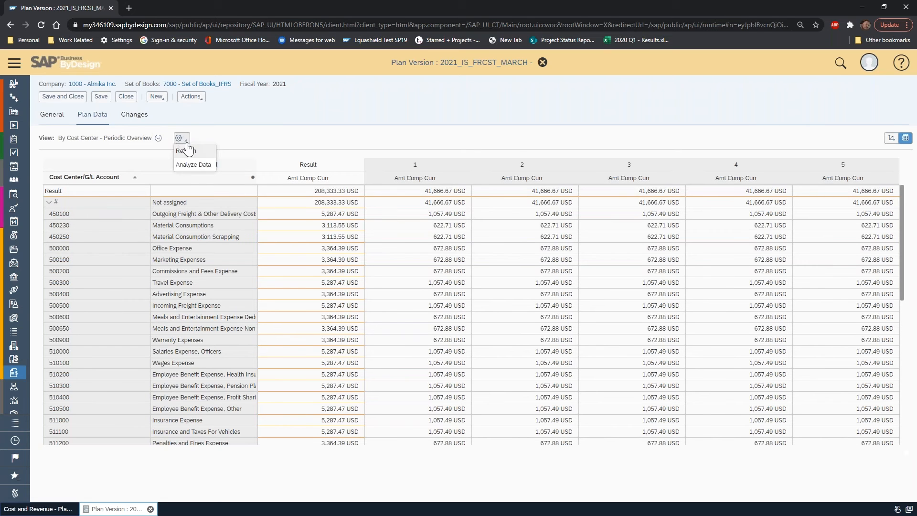
left_click(200, 164)
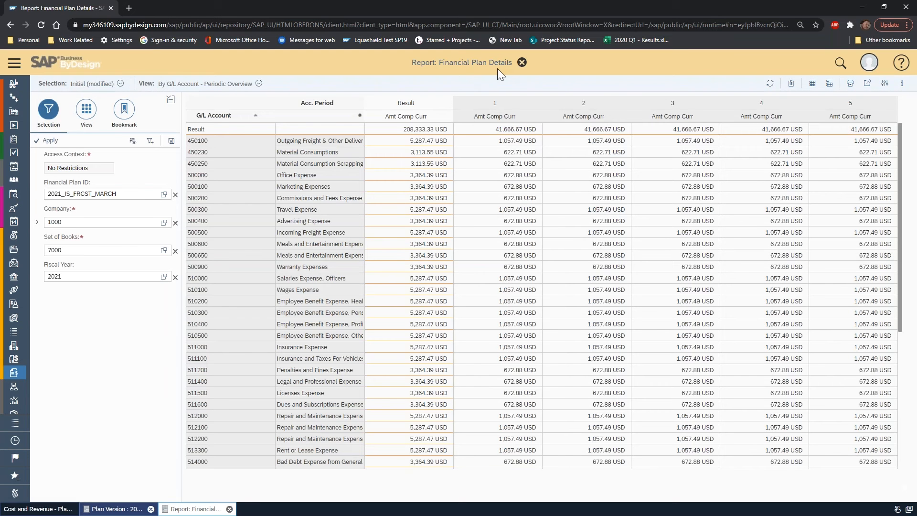
Add Company and Cost Center as row fields in the Financial Plan Details report and place Company before G/L Account.
left_click(92, 115)
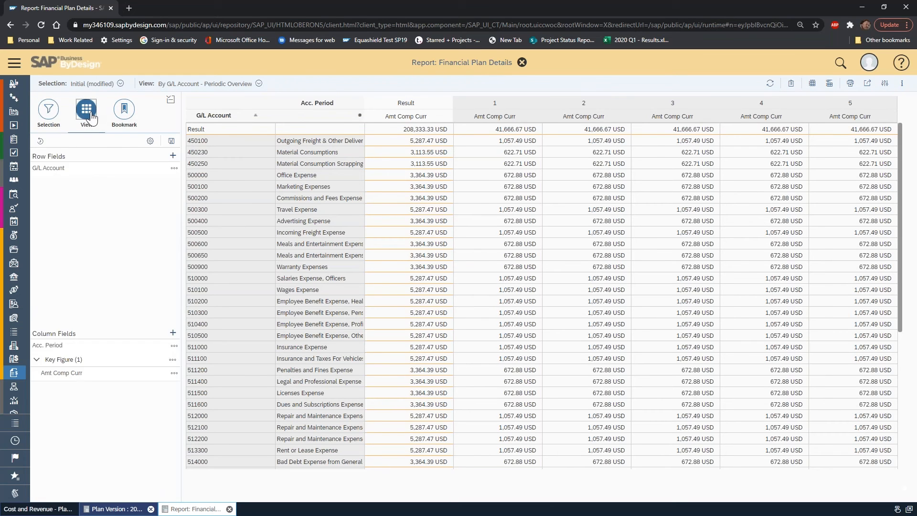
left_click(172, 157)
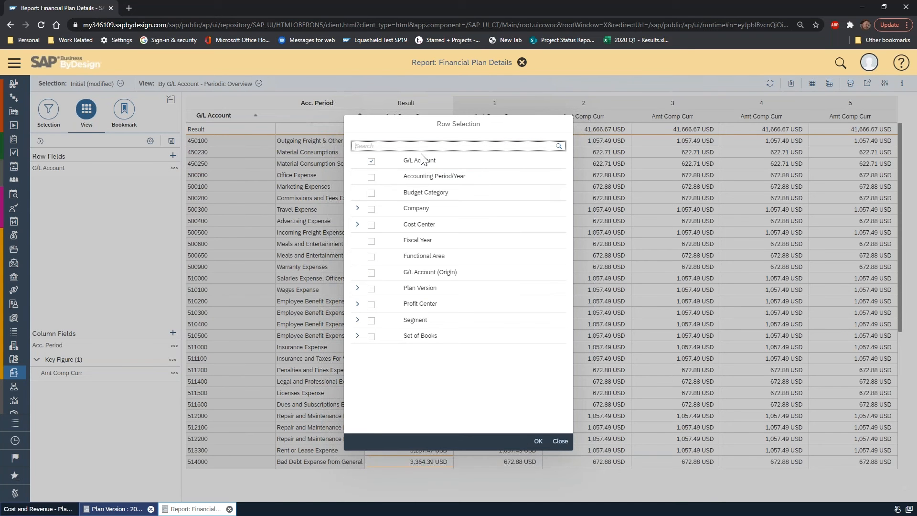
left_click(372, 210)
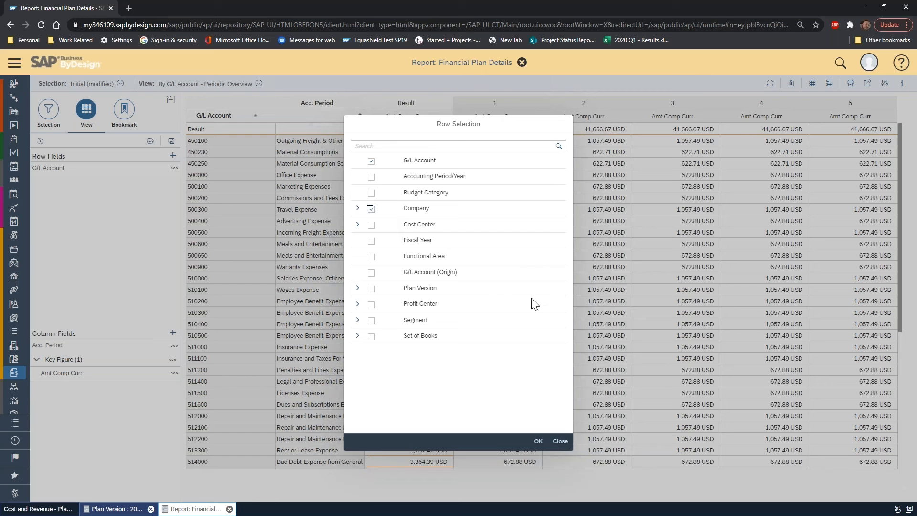
left_click(371, 225)
left_click(538, 441)
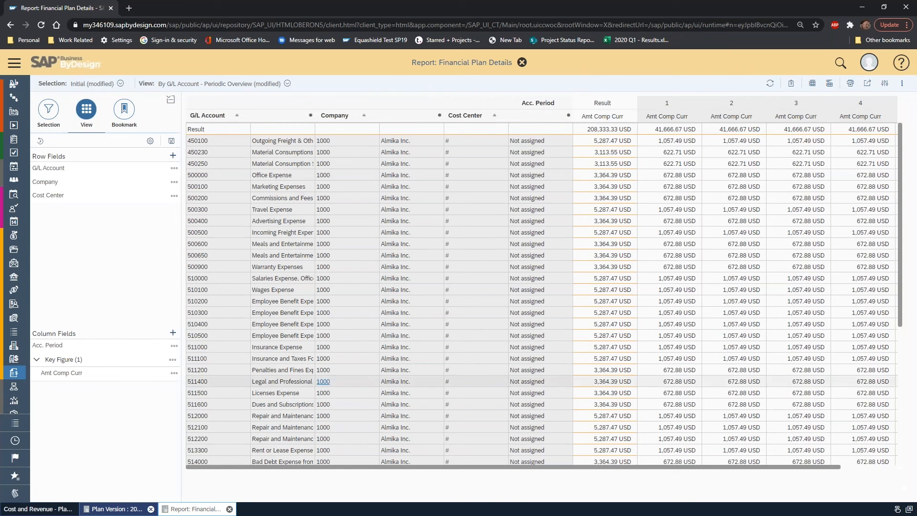
left_click_drag(48, 181, 50, 167)
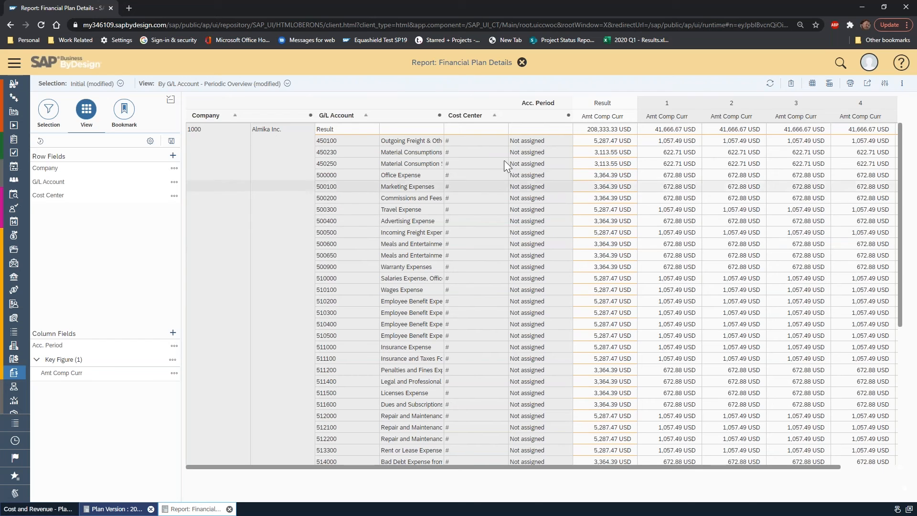
Close the report and the plan version, and clear the option to overwrite all plan version records in the Excel budget planning workbook.
left_click(522, 62)
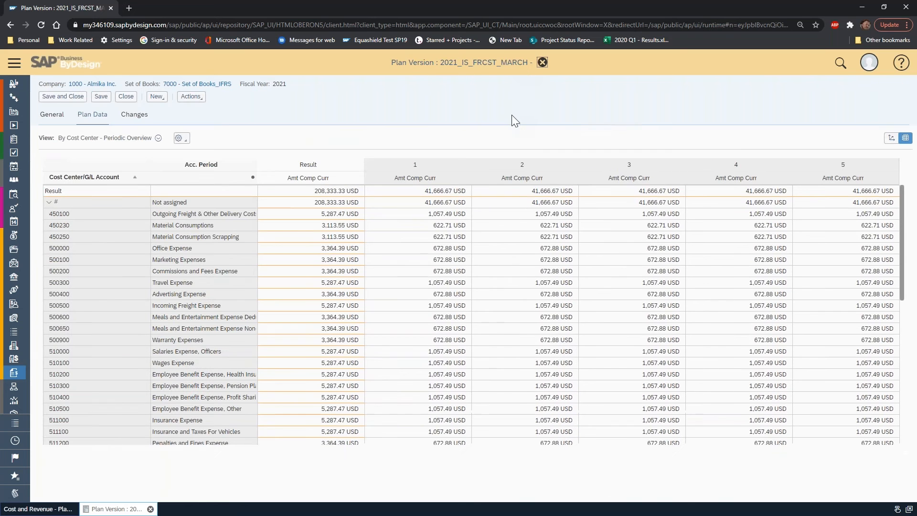
left_click(542, 63)
left_click(474, 301)
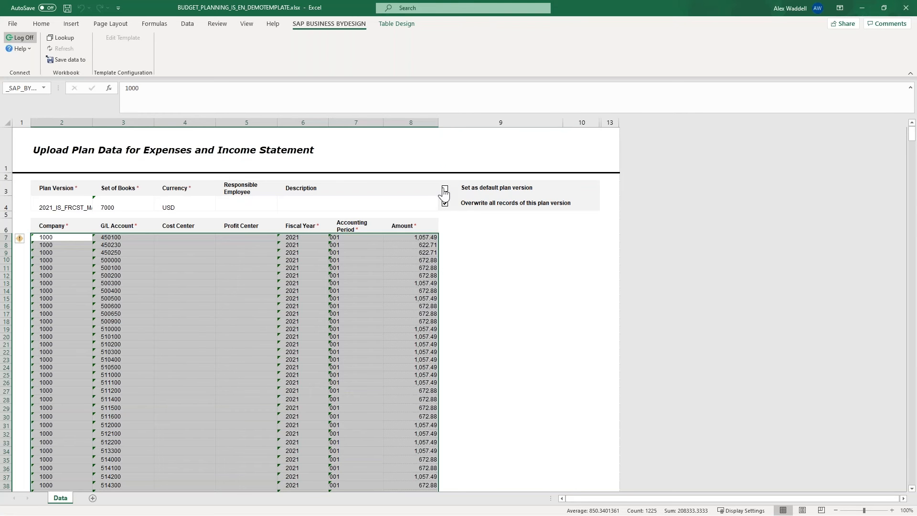
left_click(446, 204)
left_click(339, 262)
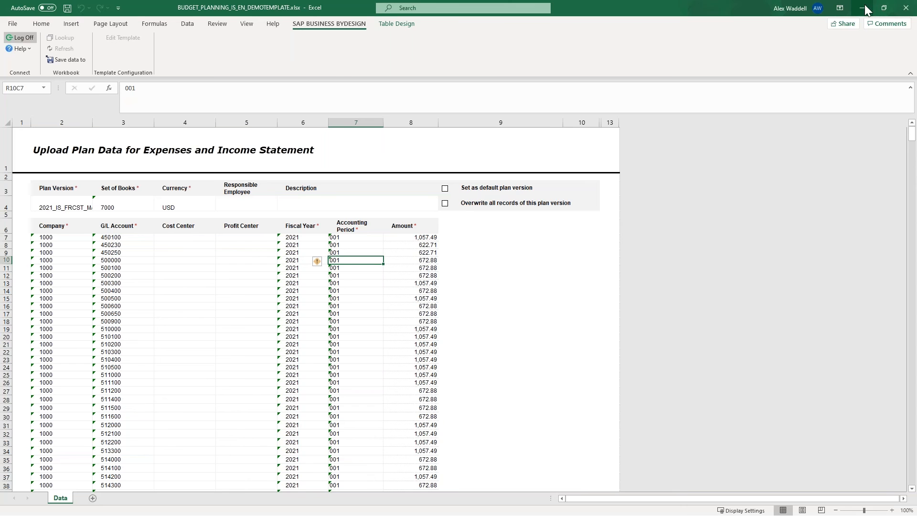
Rename the plan version in the budget planning workbook to 2021_IS_FRCSTQ3 Modified.
left_click(64, 207)
left_click(204, 88)
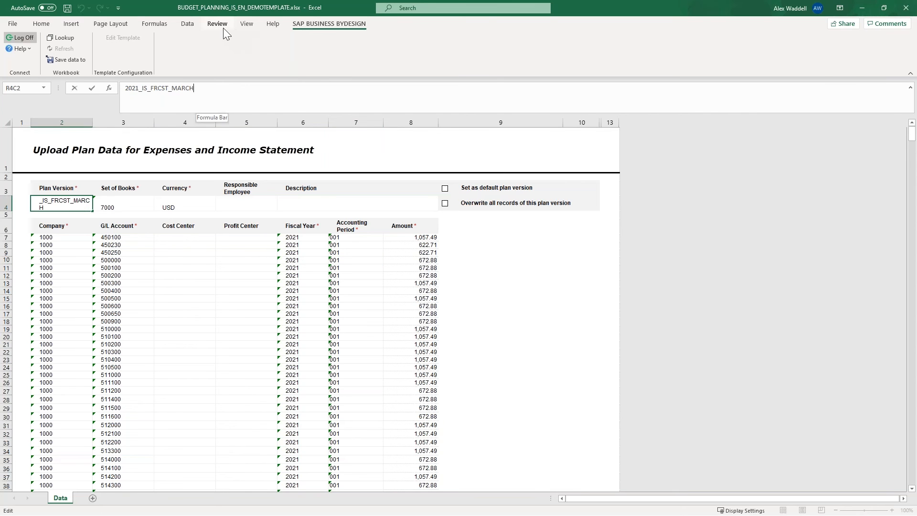
key("BackSpace")
key("BackSpace")
key("BackSpace")
key("BackSpace")
key("BackSpace")
key("BackSpace")
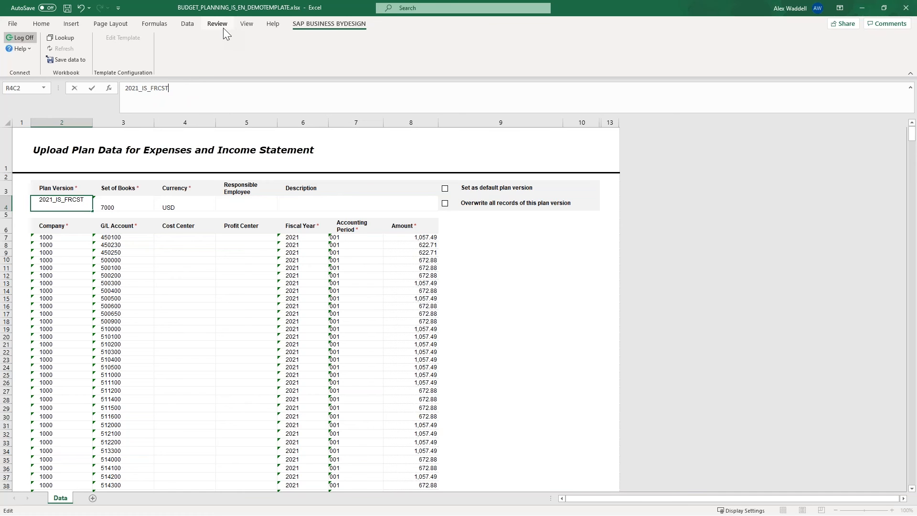
type("Q3 Modified")
key("Tab")
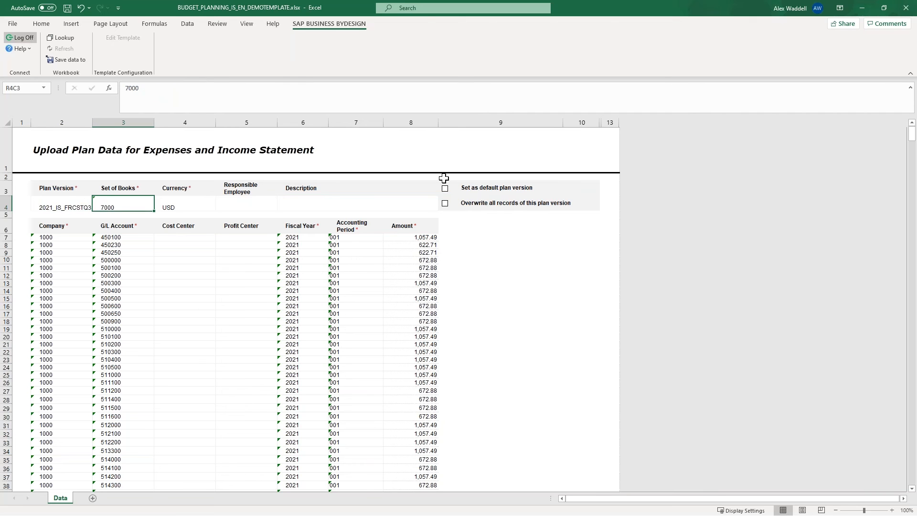
Enable overwriting all records of this plan version and save the plan data to SAP Business ByDesign.
left_click(445, 204)
left_click(70, 59)
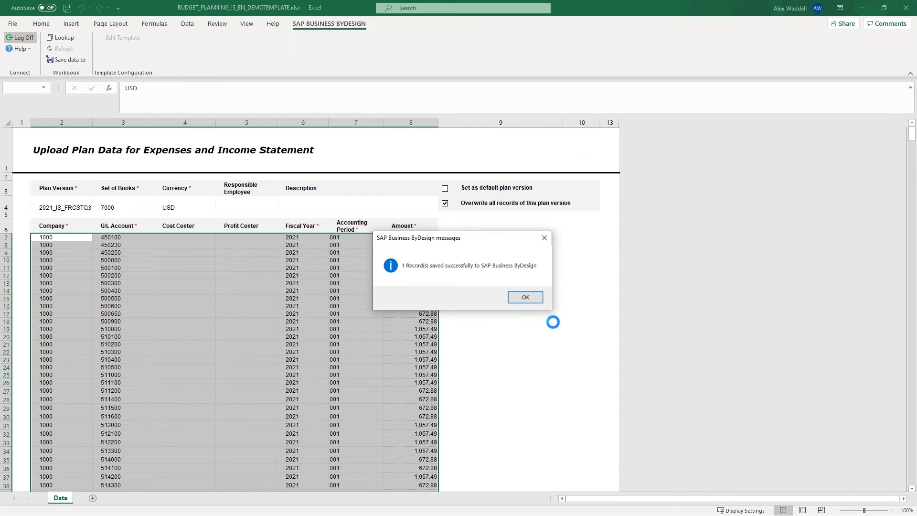
left_click(521, 296)
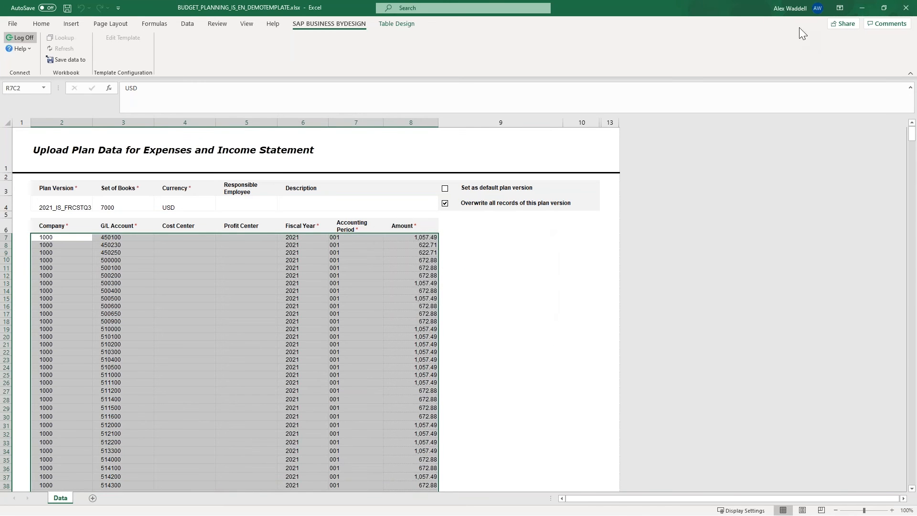
Return to SAP Business ByDesign and refresh the Planning list to check for the newly saved plan version.
left_click(859, 8)
left_click(868, 102)
left_click(870, 102)
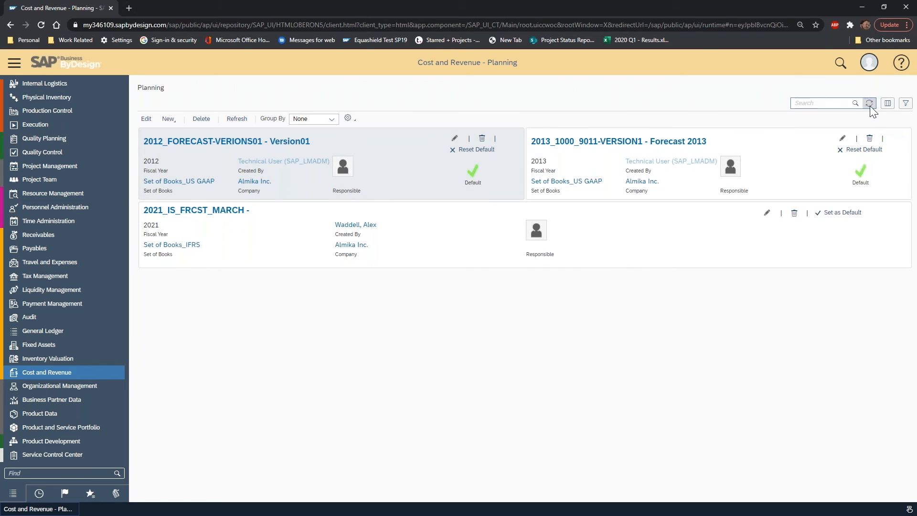
left_click(870, 105)
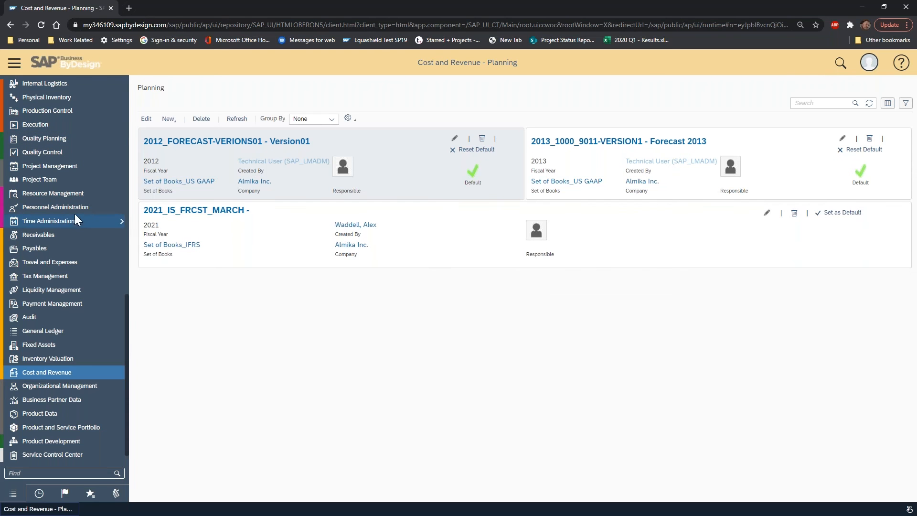
Open Invoices and Credit Memos in Supplier Invoicing and run the query for all documents.
scroll(102, 236, "up", 4)
scroll(101, 236, "up", 5)
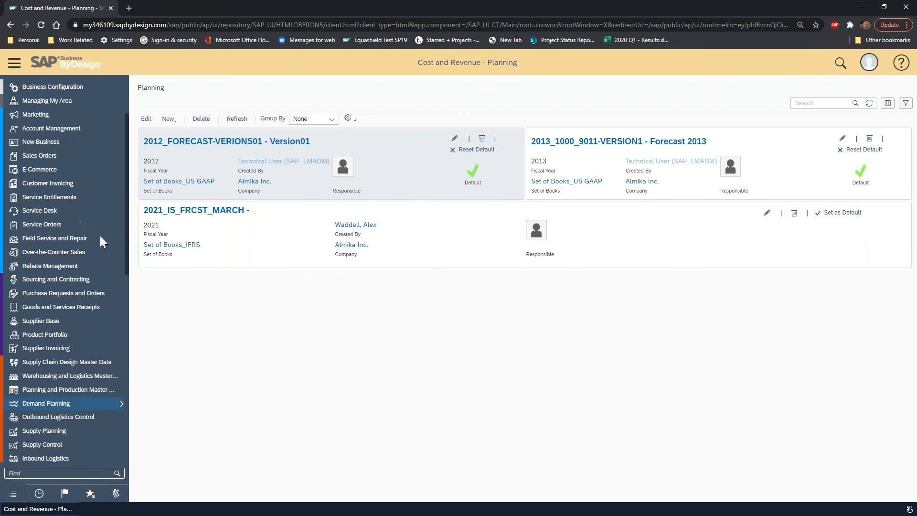
mouse_move(82, 344)
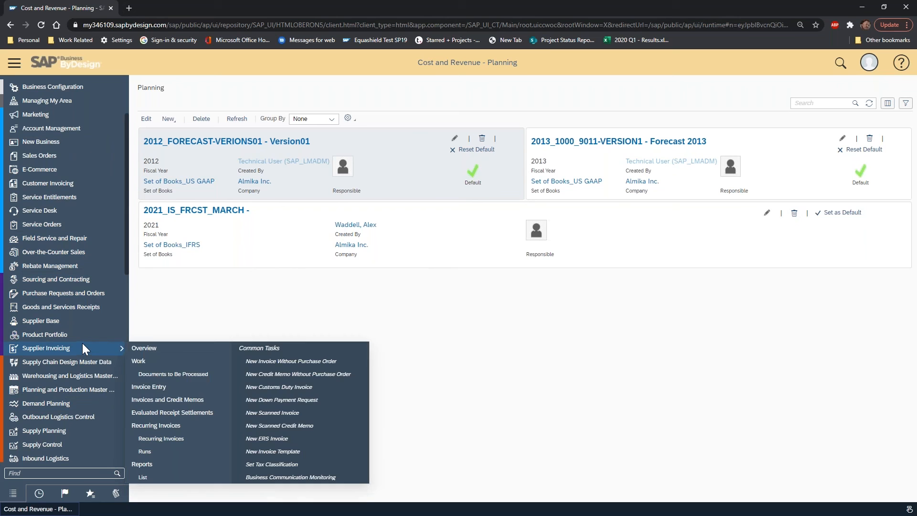
left_click(196, 402)
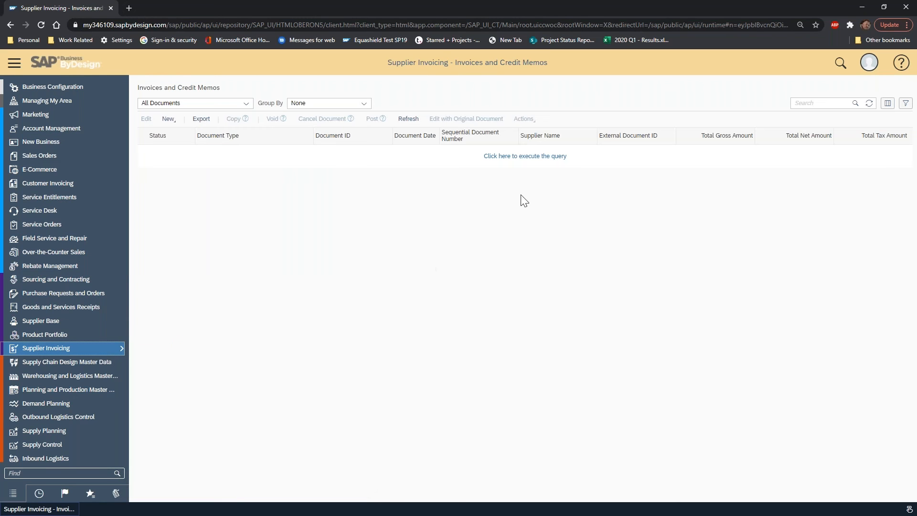
left_click(525, 160)
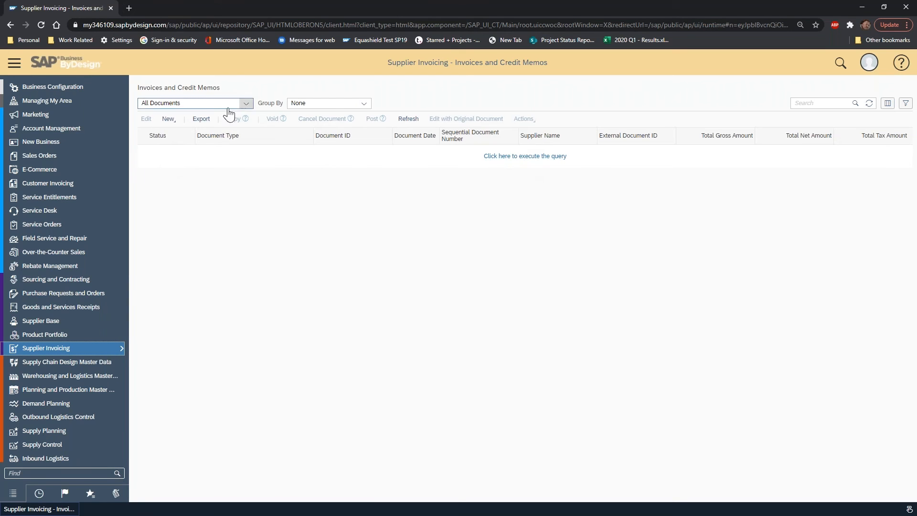
left_click(169, 119)
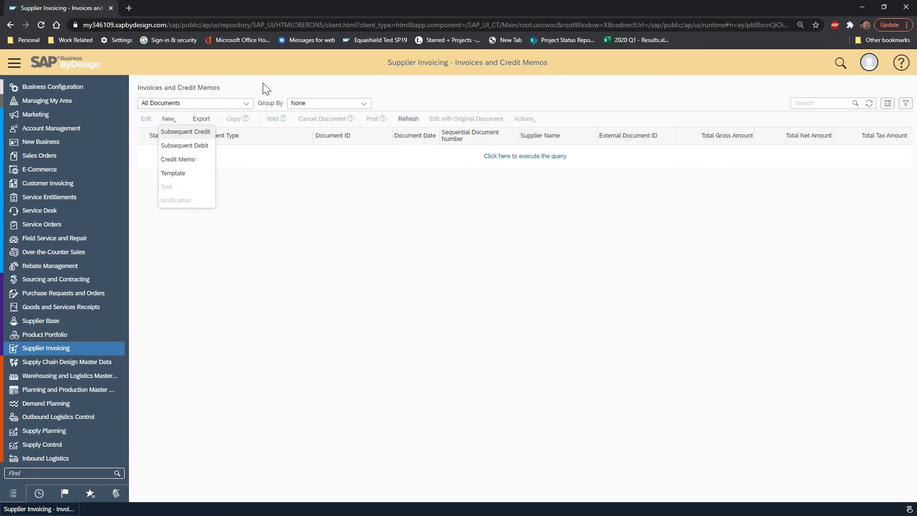
left_click(531, 160)
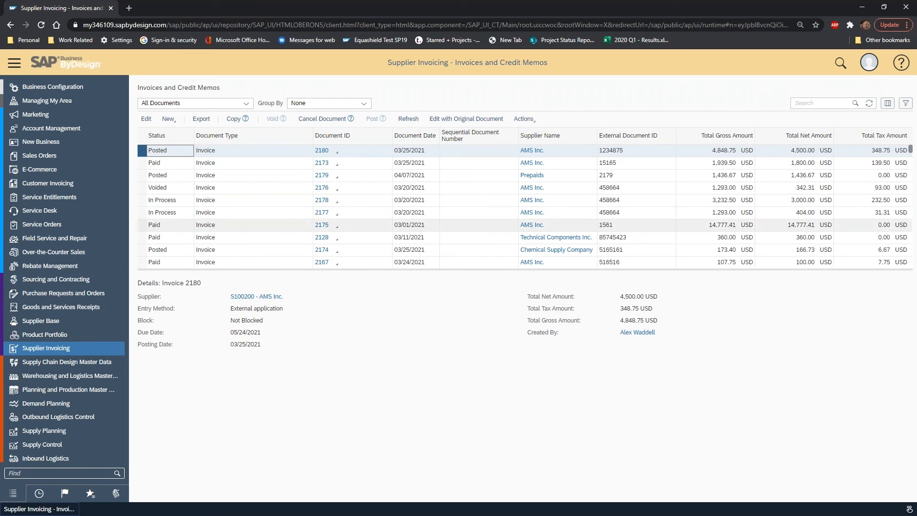
Open Invoice Entry in Supplier Invoicing and look through the options for new entries, including the import from Microsoft Excel.
mouse_move(75, 345)
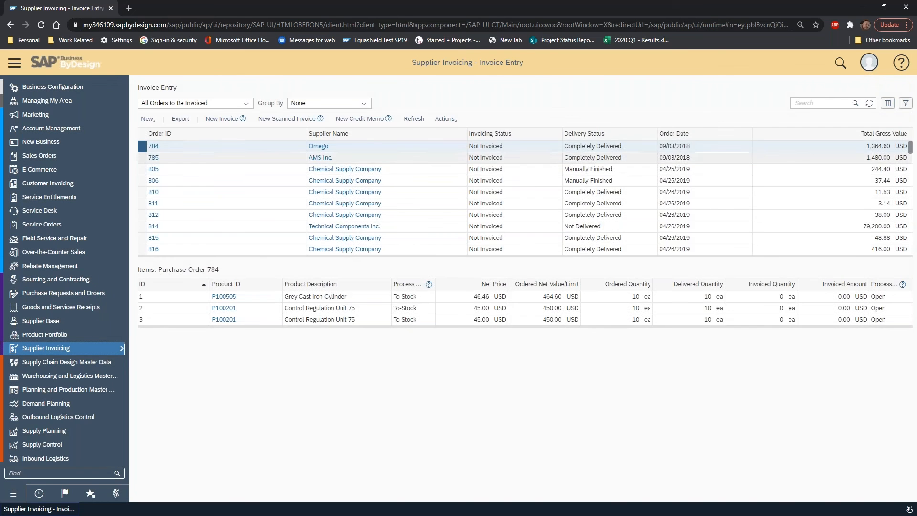
left_click(148, 120)
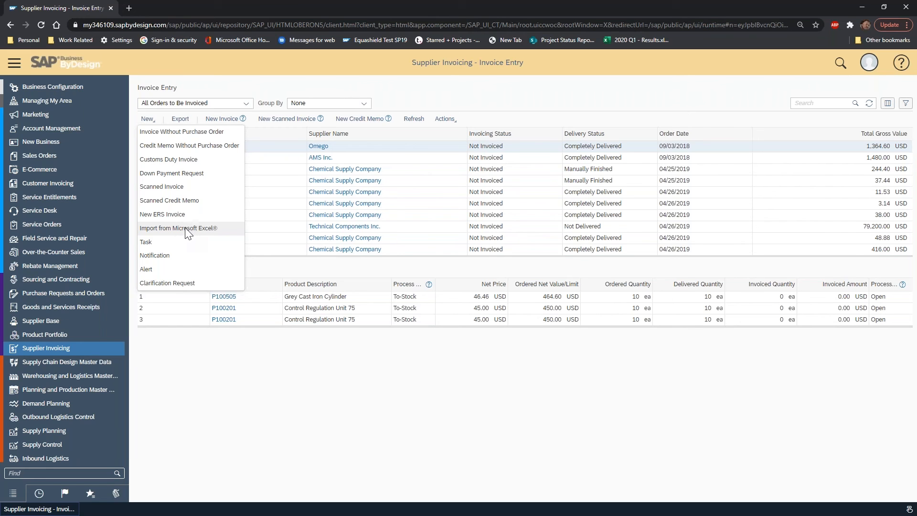
left_click(217, 65)
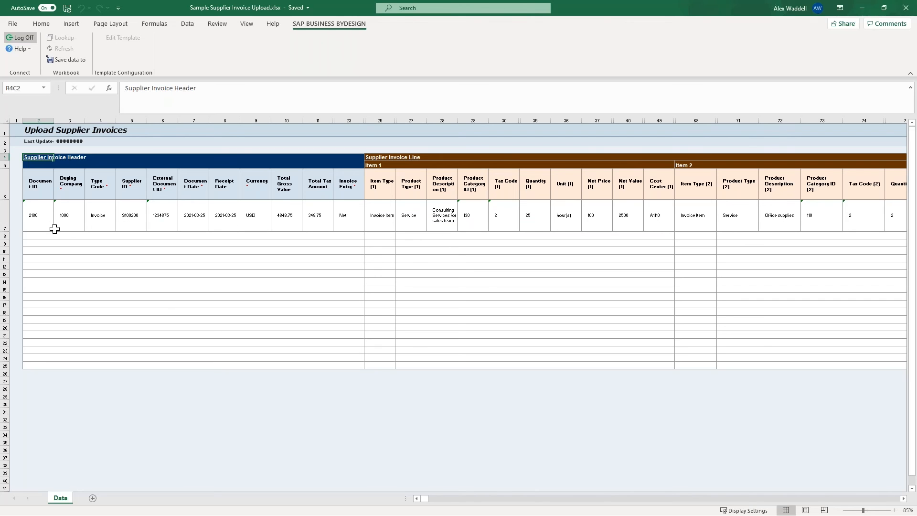
Review the Supplier Invoice Header, Item 1 and Item 2 sections of the sample row in the supplier invoice upload template.
left_click(39, 225)
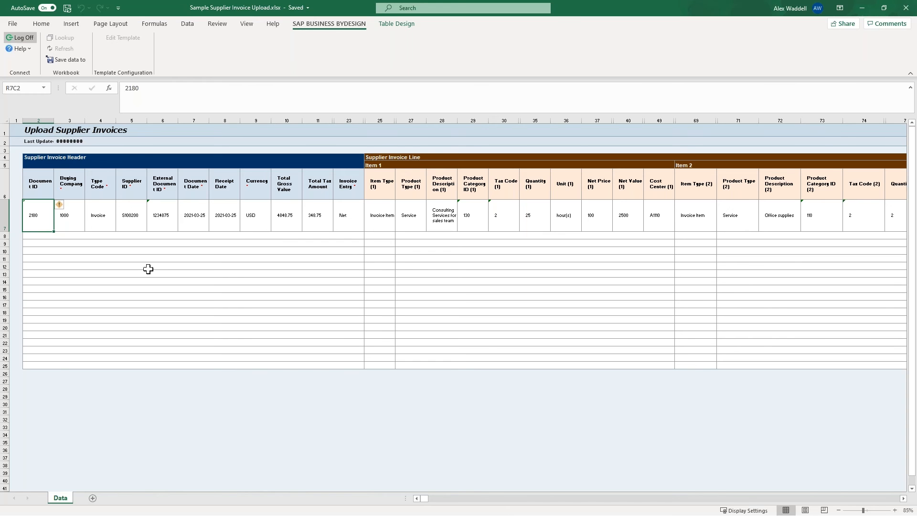
left_click(387, 223)
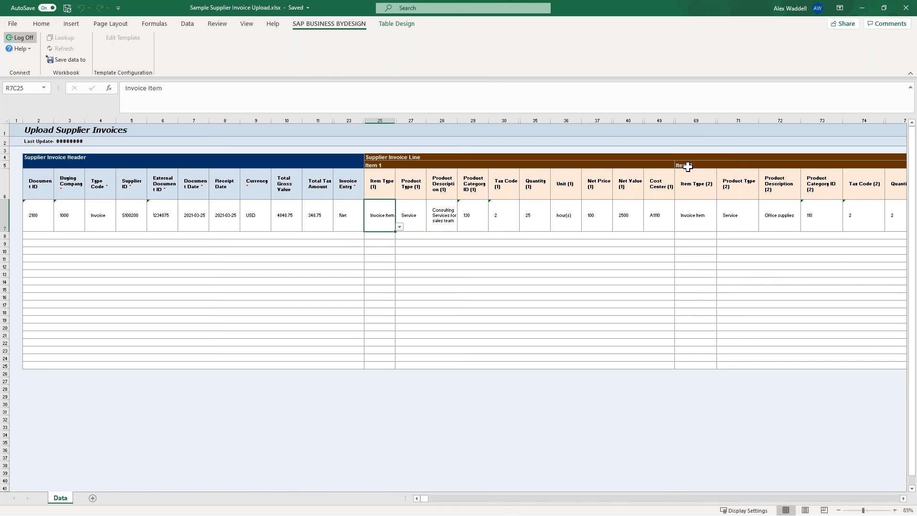
left_click(699, 214)
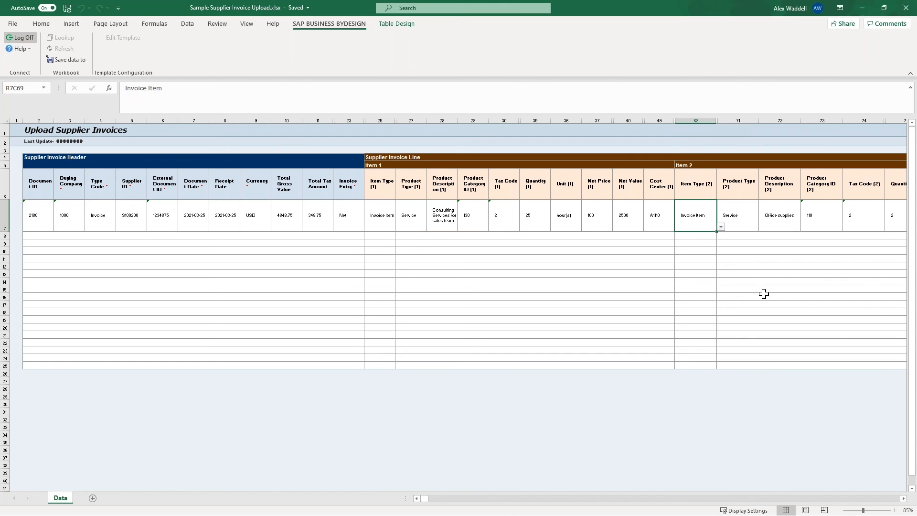
left_click(903, 499)
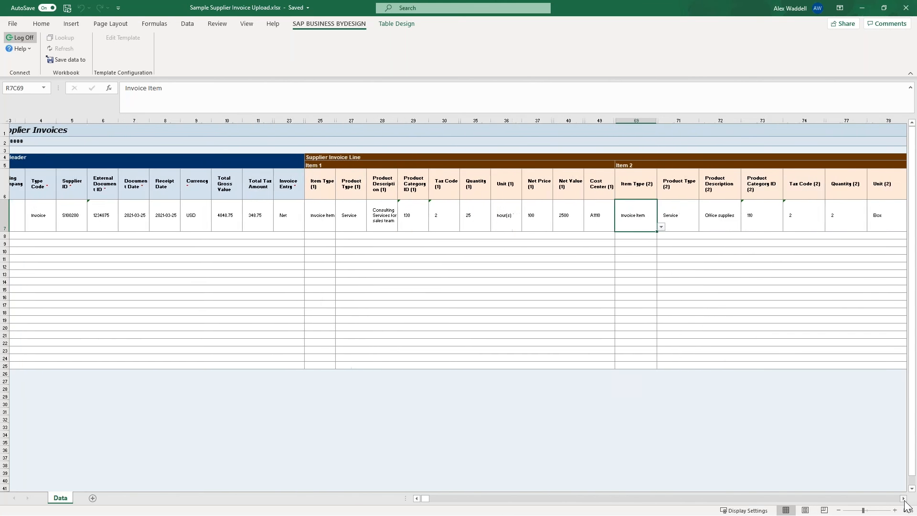
left_click(904, 498)
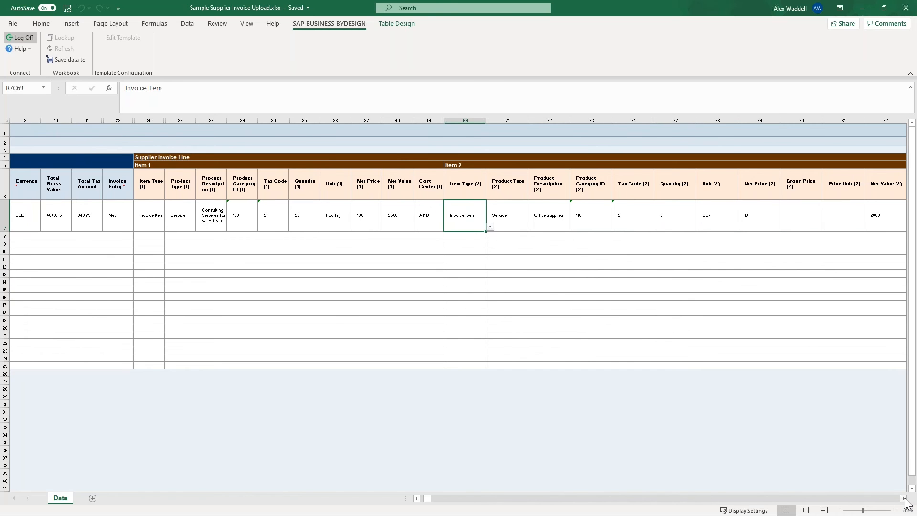
left_click(903, 498)
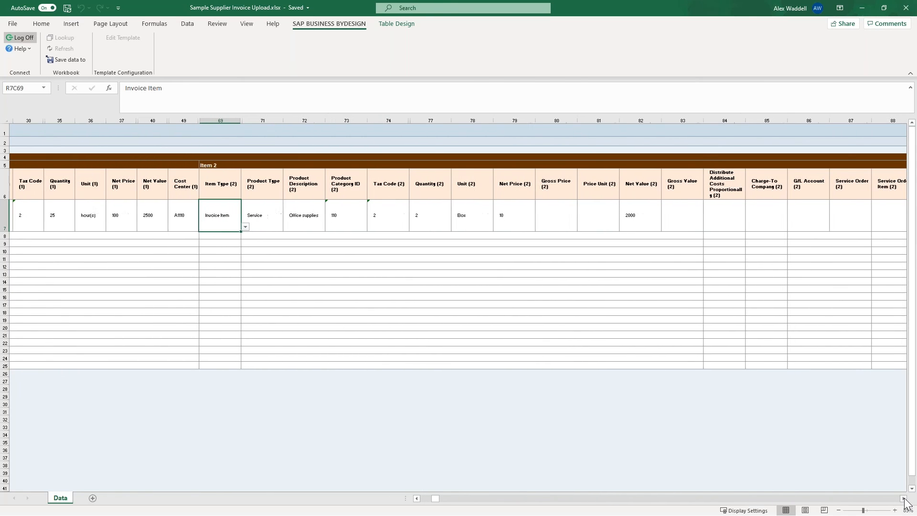
left_click_drag(435, 499, 424, 499)
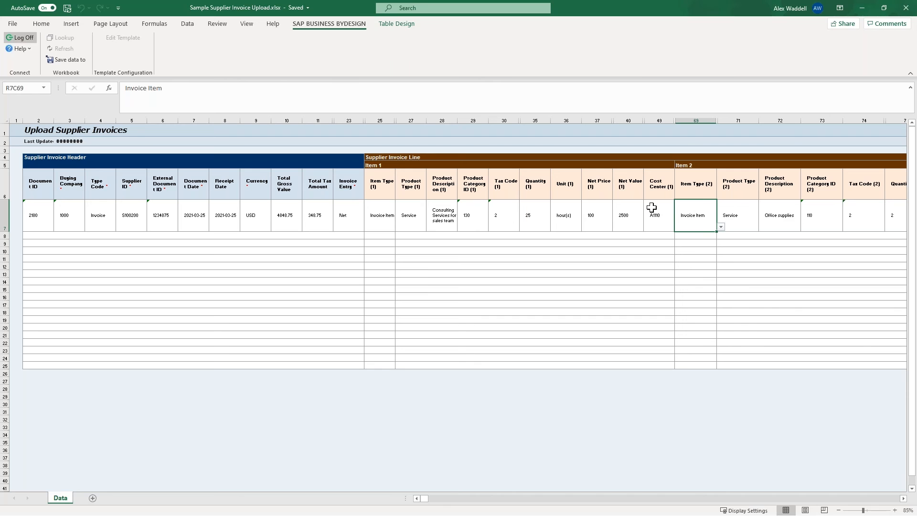
Clear the Document ID in the sample invoice row and set its External Document ID to 5181981.
left_click(43, 222)
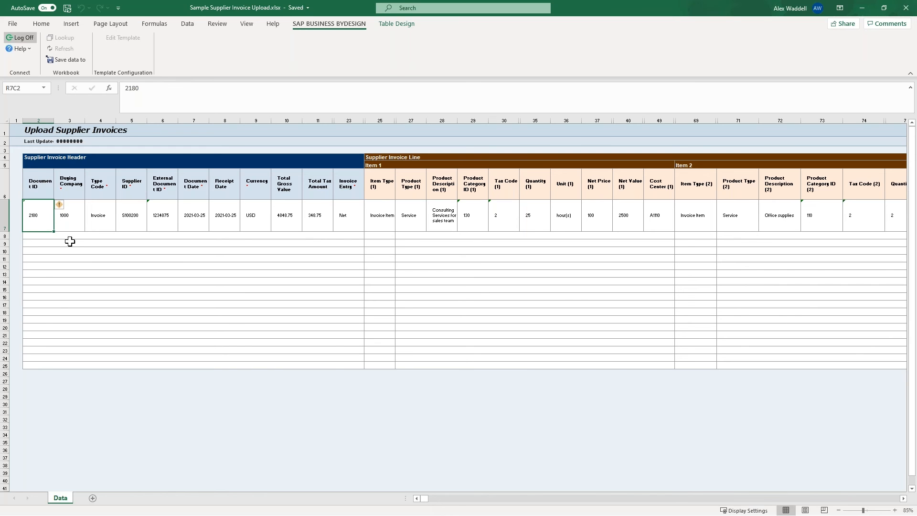
key("Delete")
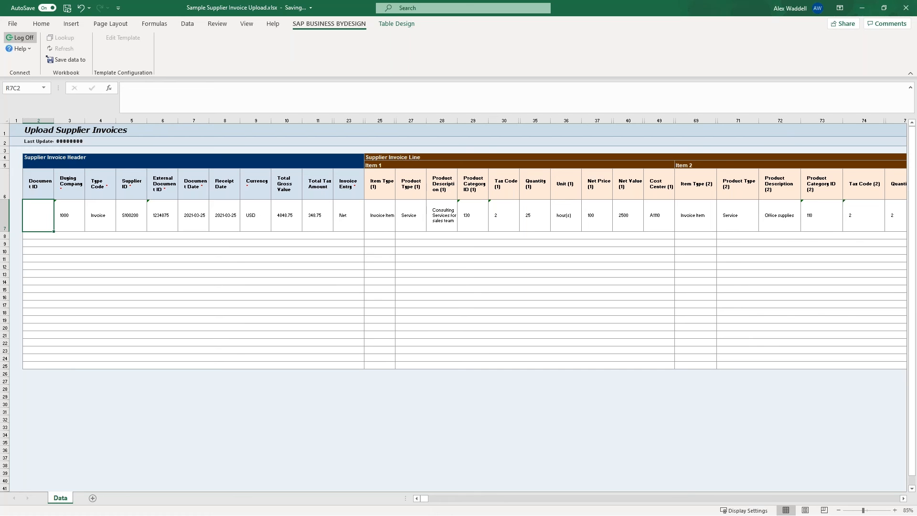
key("Right")
key("Right")
key("Right")
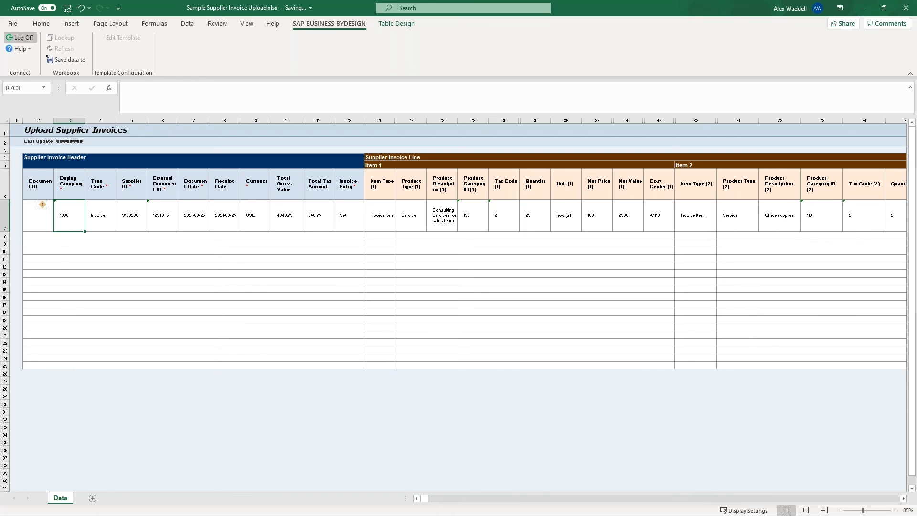
key("Right")
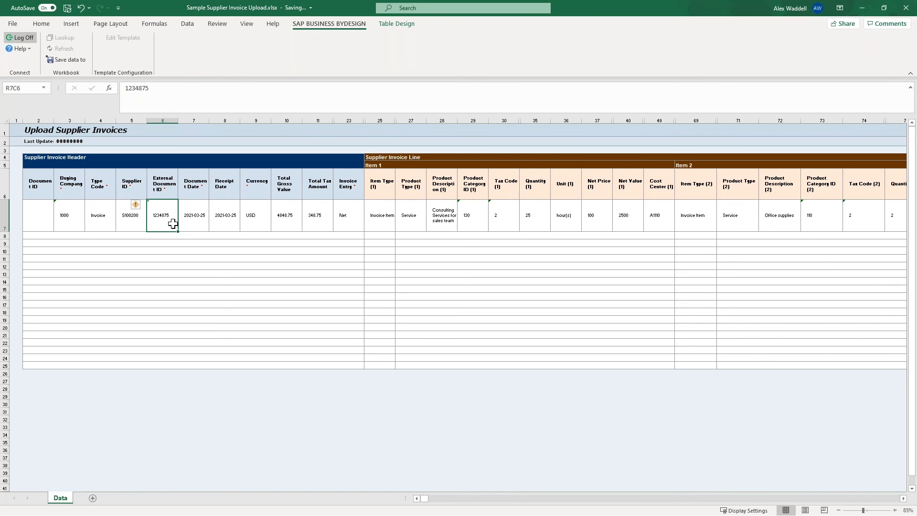
type("5181981")
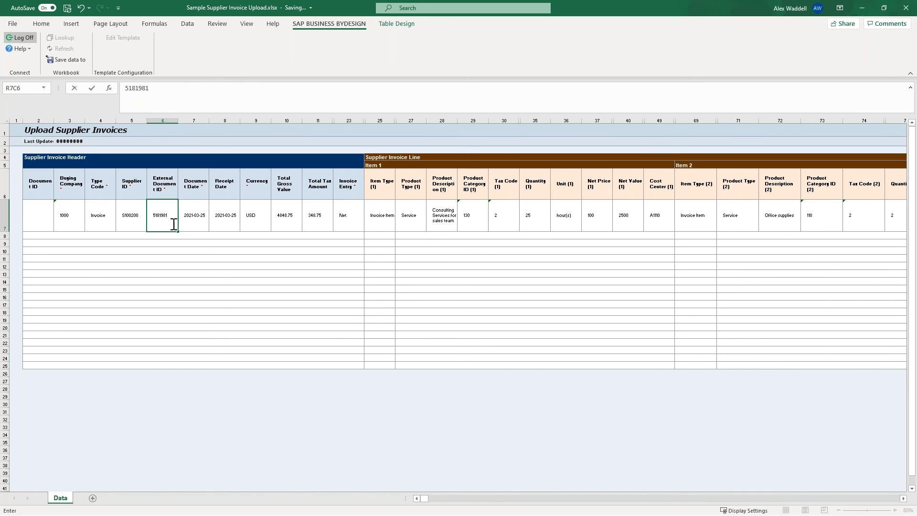
left_click(205, 226)
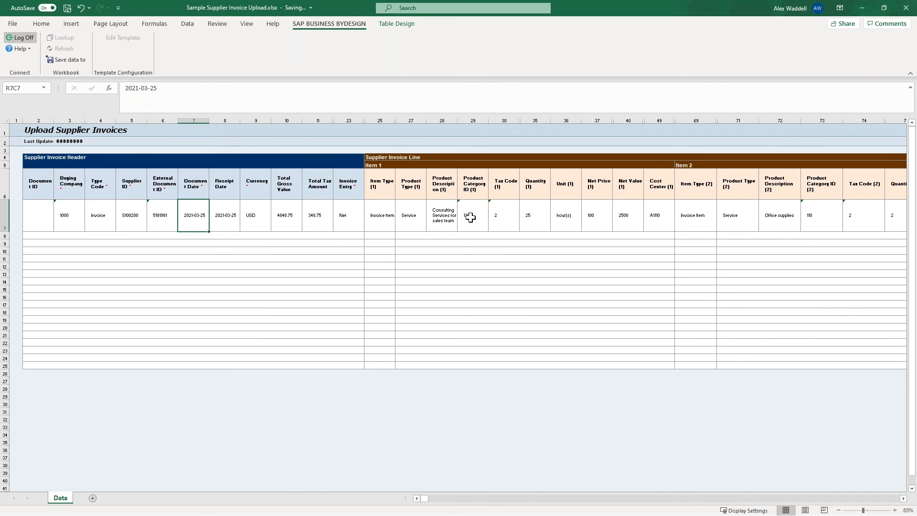
Examine the quantity, unit, price and net value fields of Item 2 in the sample invoice row.
left_click(902, 498)
left_click(903, 498)
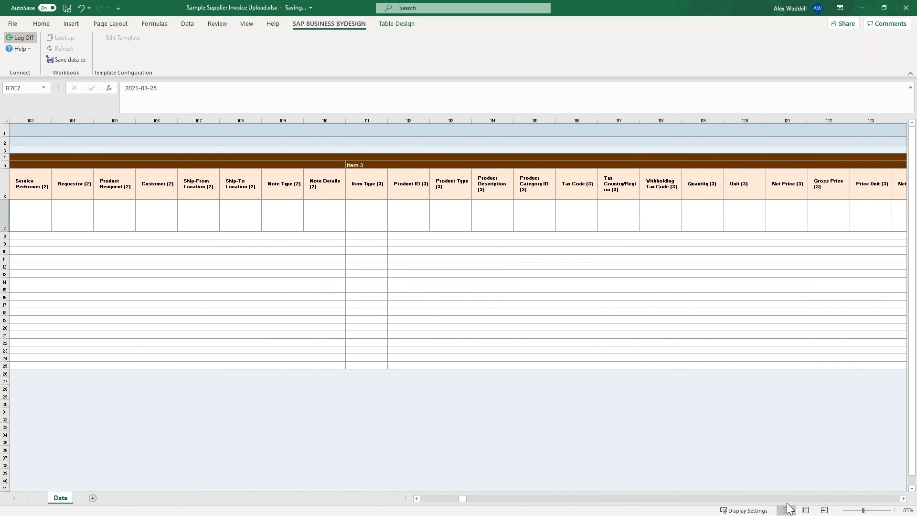
left_click(429, 500)
left_click(429, 499)
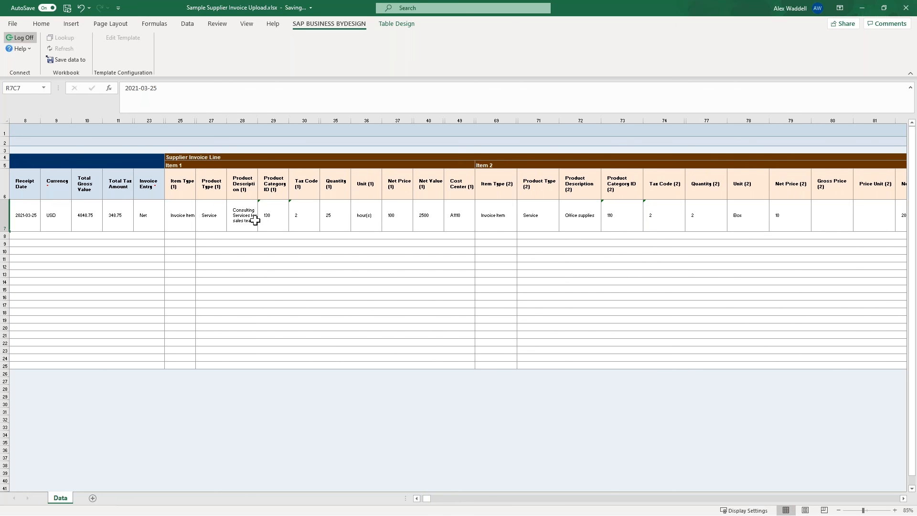
left_click(695, 220)
key("Tab")
key("Tab")
key("Tab")
key("Tab")
key("Tab")
key("Tab")
key("Tab")
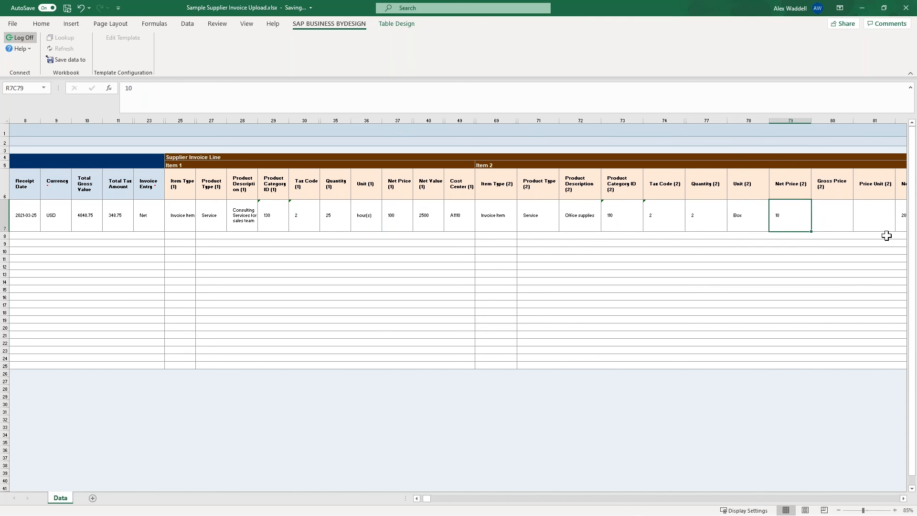
key("Tab")
key("Left")
key("Left")
key("Left")
key("Left")
key("Left")
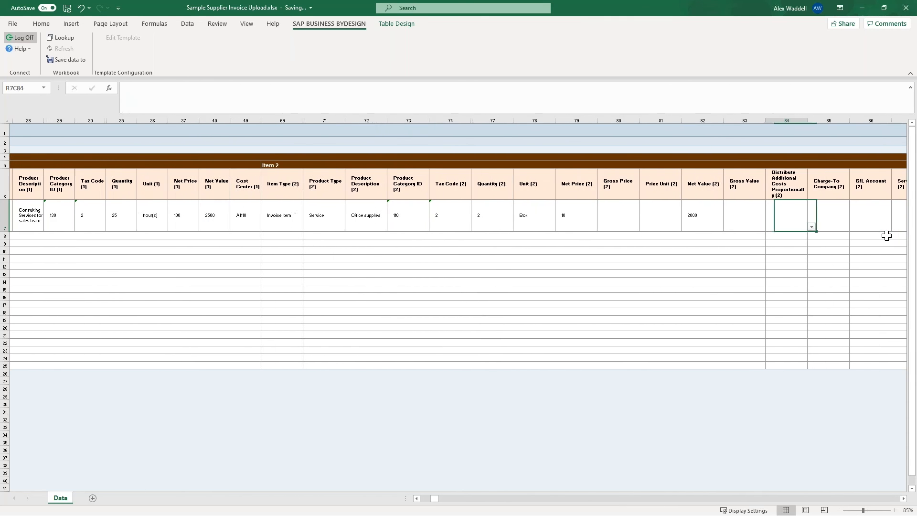
key("Left")
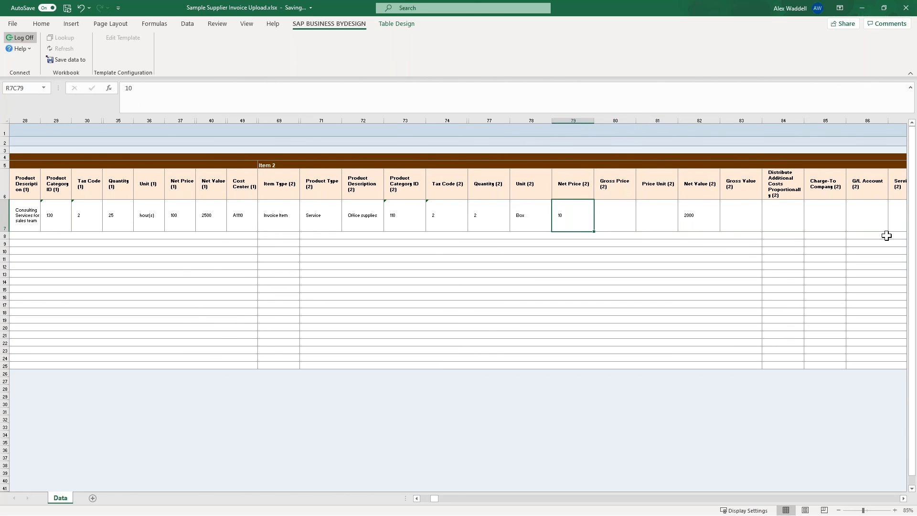
key("Right")
key("Right")
key("Right")
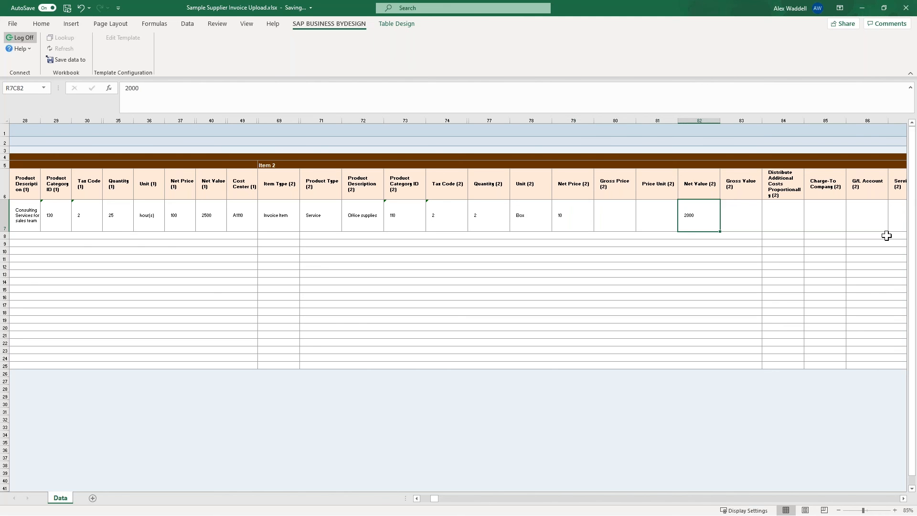
key("Left")
key("Left")
key("Left")
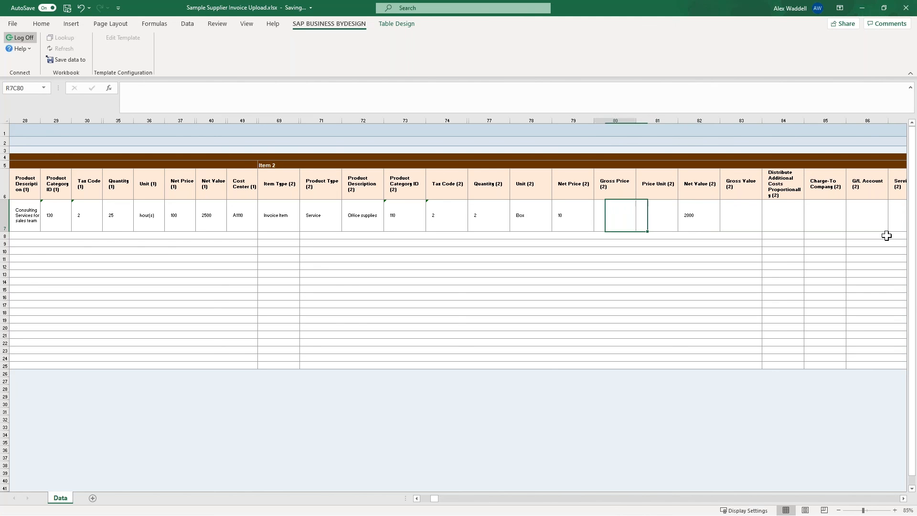
key("Right")
key("Right")
key("Right")
key("Right")
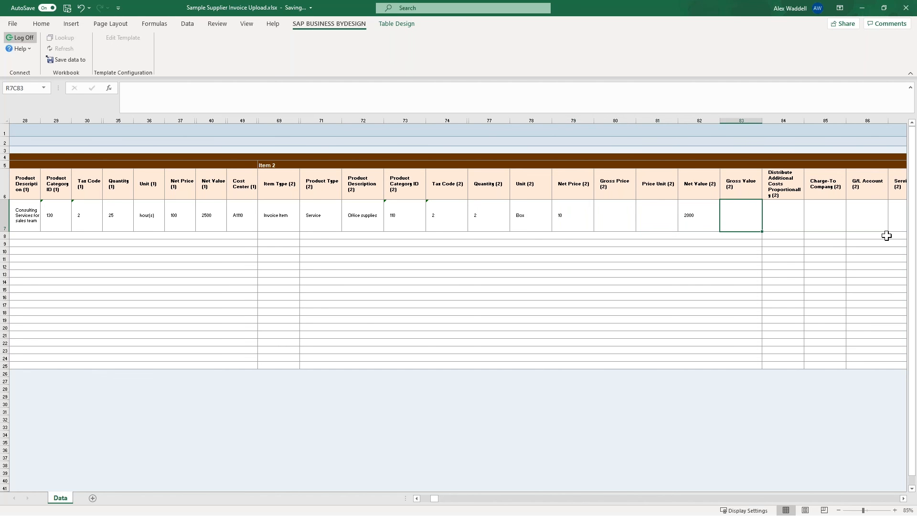
key("Left")
key("Left")
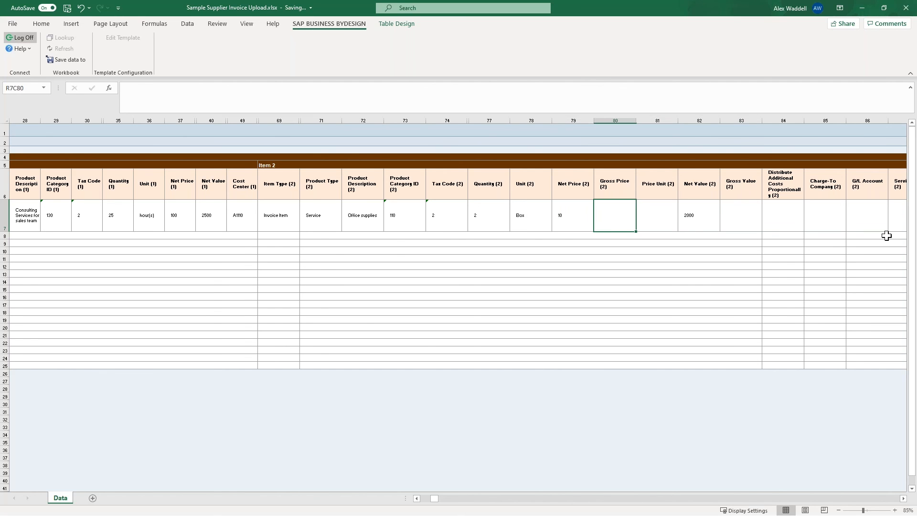
Compare the product category, tax code, unit and price entries of Item 2 with its net value.
key("Left")
key("Left")
key("Left")
key("Left")
key("Left")
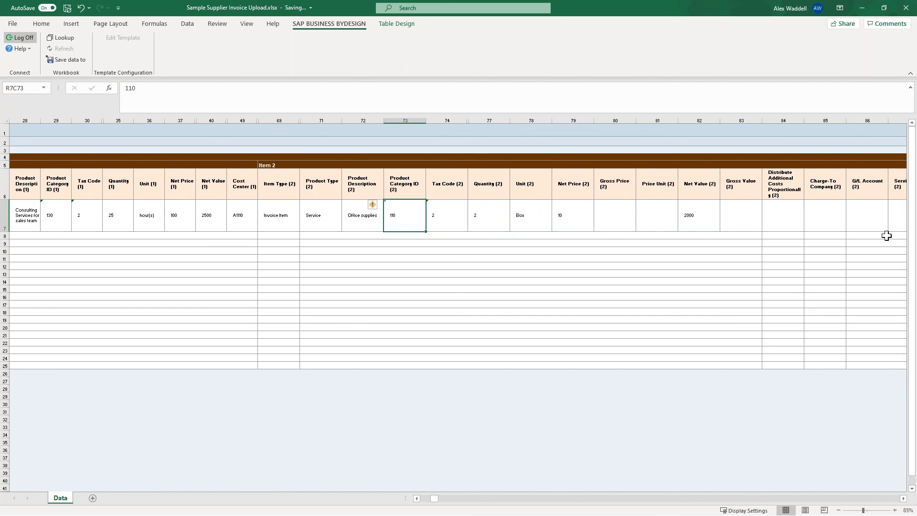
key("Left")
key("Right")
key("Right")
key("Right")
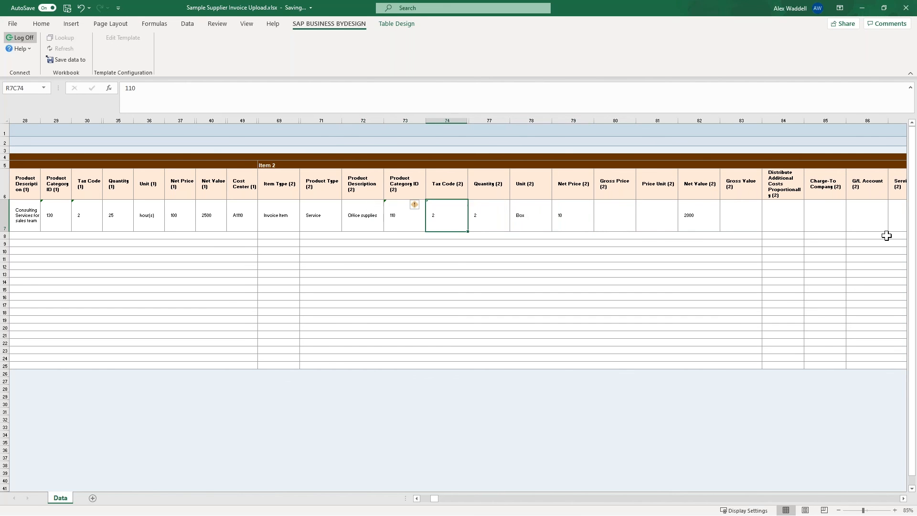
key("Right")
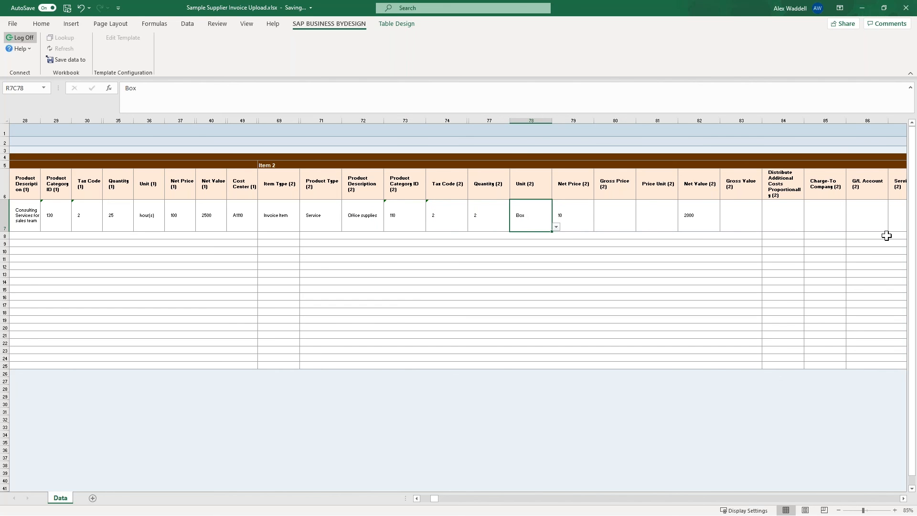
key("Left")
key("Left")
key("Right")
key("Right")
key("Right")
key("Right")
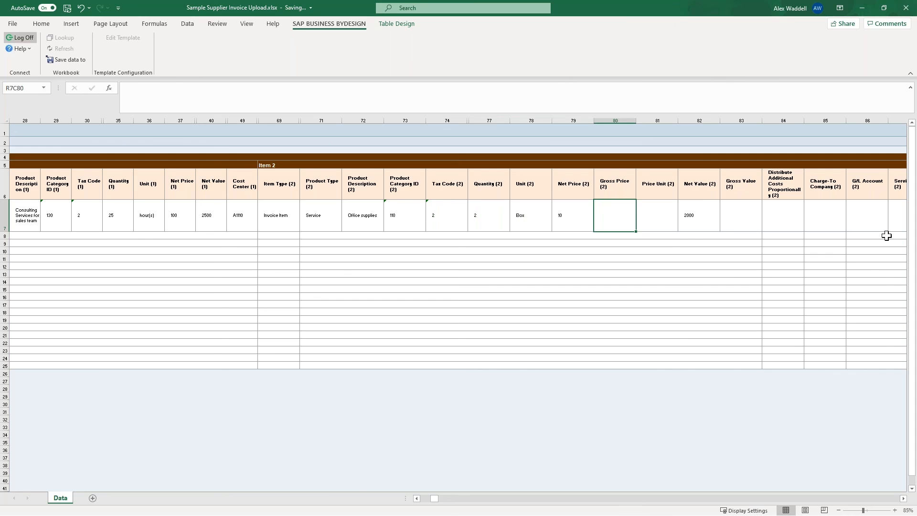
key("Right")
key("Right")
key("Right")
key("Right")
key("Left")
key("Left")
key("Left")
key("Left")
key("Left")
key("Left")
key("Left")
key("Left")
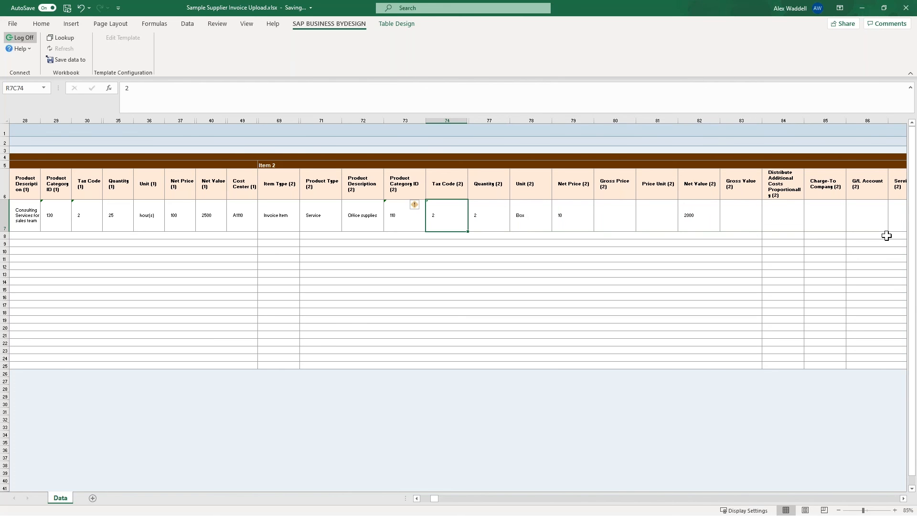
Examine the cost center assignment of Item 2 and the neighbouring contract, material and project fields.
key("Right")
key("Right")
key("Left")
key("Right")
key("Right")
key("Right")
key("Right")
key("Right")
key("Right")
key("Right")
key("Right")
key("Right")
key("Right")
key("Right")
key("Right")
key("Right")
key("Right")
key("Right")
key("Right")
key("Right")
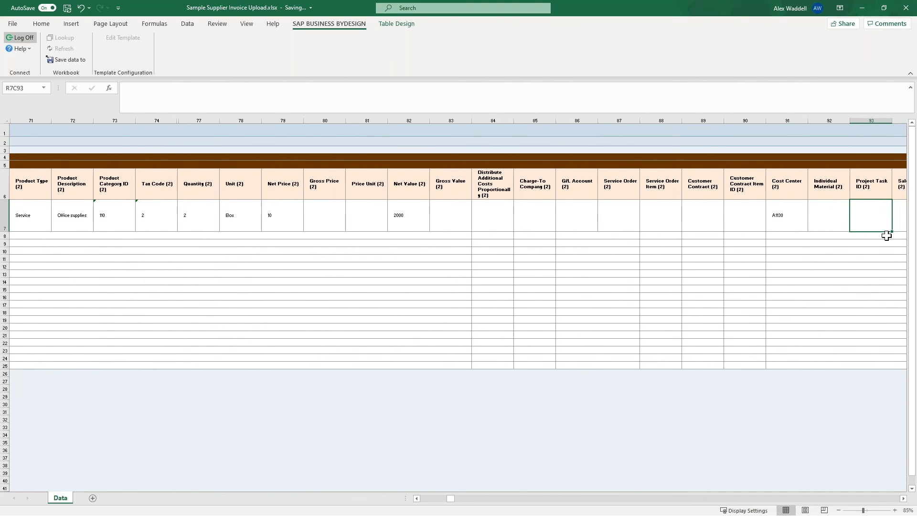
key("Left")
key("Left")
key("Left")
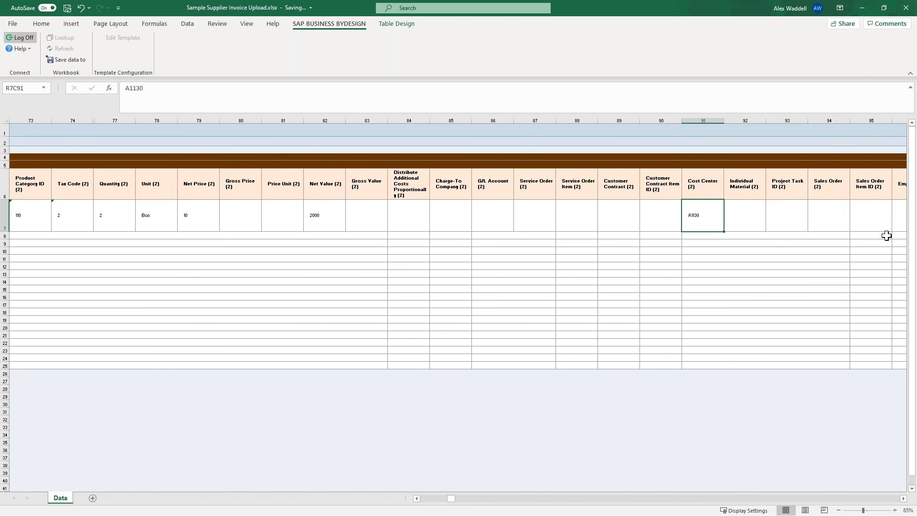
key("Left")
key("Left")
key("Left")
key("Left")
key("Left")
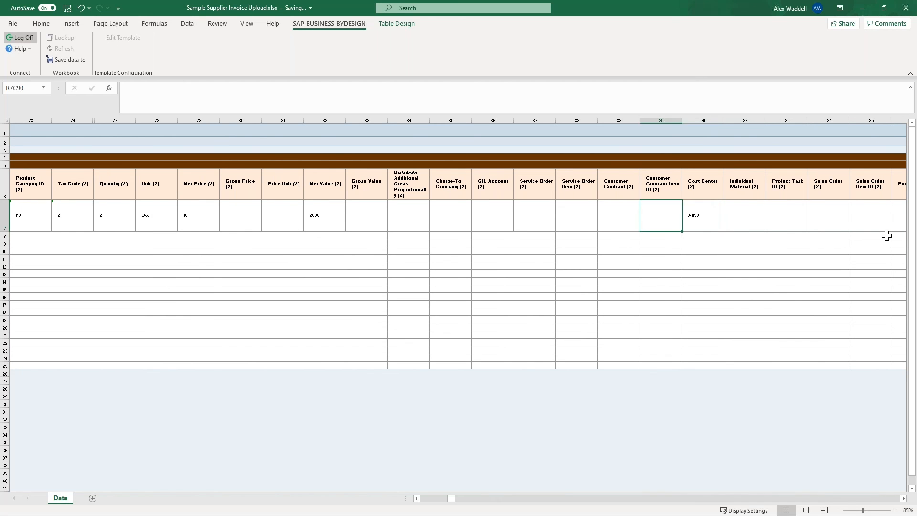
key("Right")
key("Right")
key("Right")
key("Right")
key("Right")
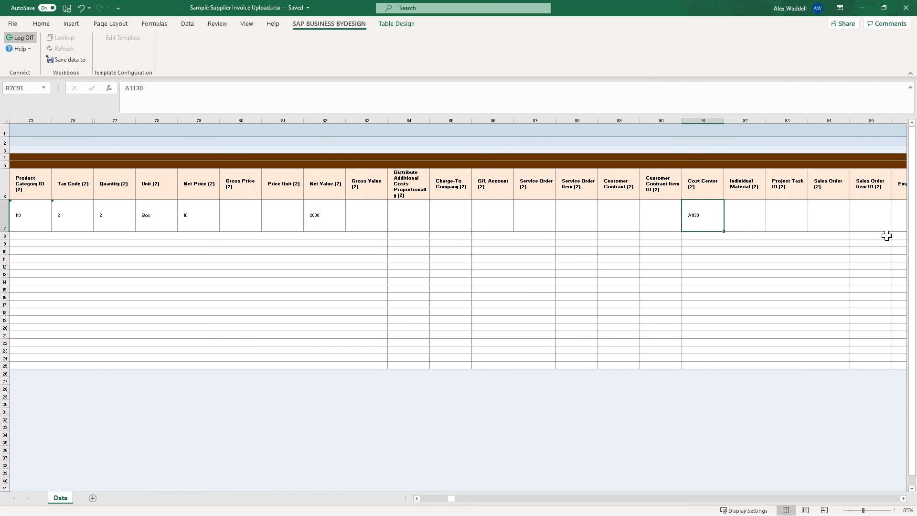
key("Right")
key("Left")
key("Right")
key("Right")
key("Right")
key("Right")
key("Right")
key("Right")
key("Right")
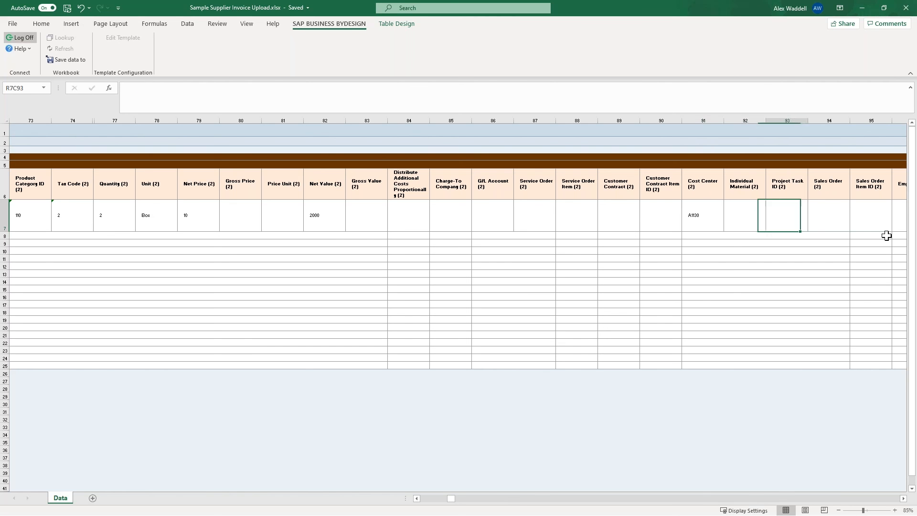
Examine the sales order, employee, purchase order and drop-ship order fields of Item 2 in the sample invoice row.
key("Right")
key("Right")
key("Right")
key("Right")
key("Right")
key("Right")
key("Right")
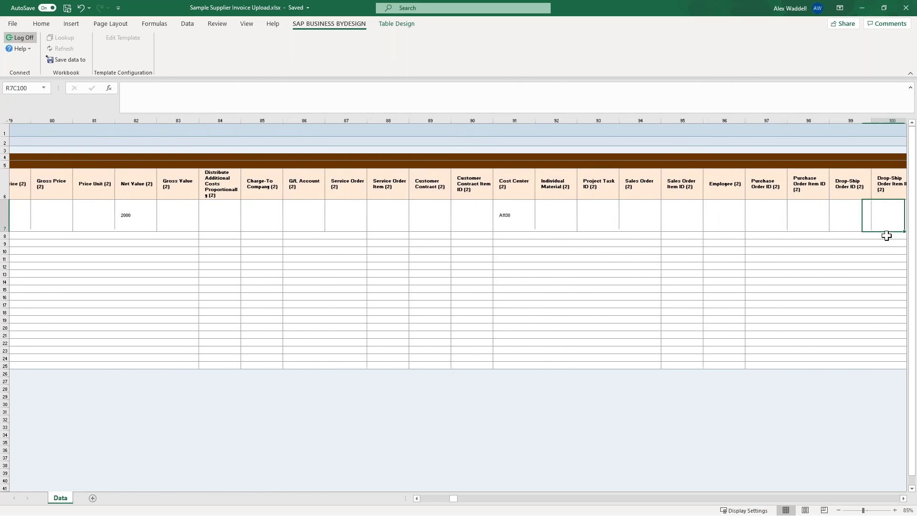
key("Right")
key("Right")
key("Right")
key("Right")
key("Right")
key("Right")
key("Right")
key("Right")
Go back through Item 2's fields in the sample invoice row to review its product description and product category.
key("Left")
key("Left")
key("Left")
key("Left")
key("Left")
key("Left")
key("Left")
key("Left")
key("Left")
key("Left")
key("Left")
key("Left")
key("Left")
key("Left")
key("Left")
key("Left")
key("Left")
key("Left")
key("Left")
key("Left")
key("Left")
key("Left")
key("Left")
key("Left")
key("Left")
key("Left")
key("Left")
key("Left")
key("Left")
key("Left")
key("Left")
key("Left")
key("Left")
key("Left")
key("Left")
key("Left")
key("Left")
key("Left")
key("Left")
key("Left")
key("Left")
key("Left")
key("Left")
key("Right")
key("Right")
key("Left")
key("Right")
key("Right")
key("Right")
key("Right")
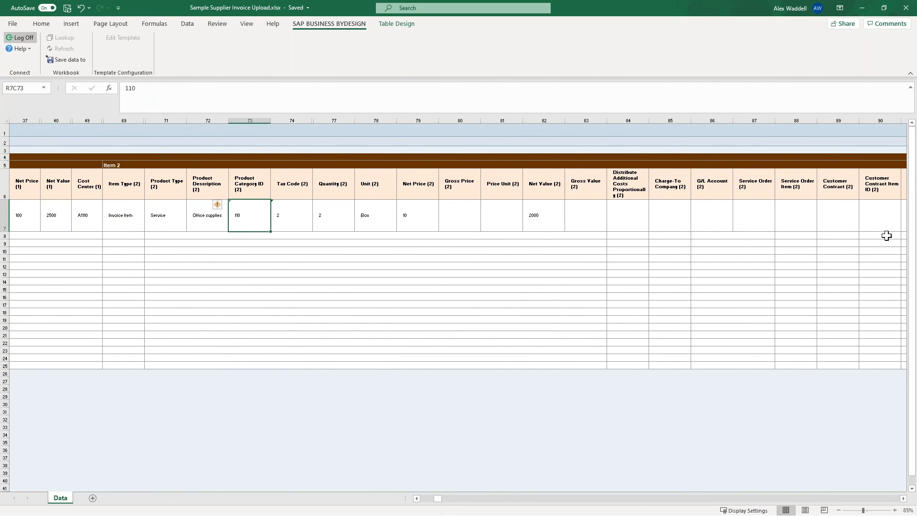
Check Item 2's quantity, unit and net price against its net value, then recheck its tax code.
key("Right")
key("Right")
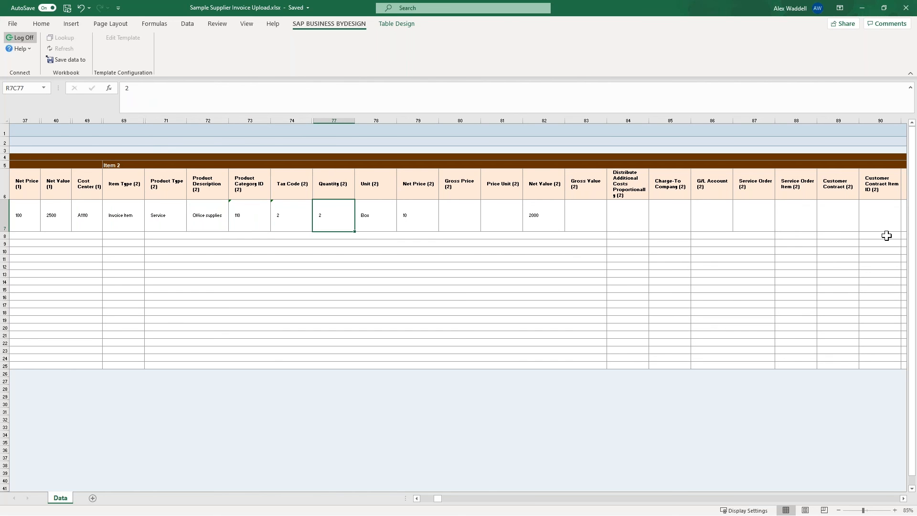
key("Right")
key("Right")
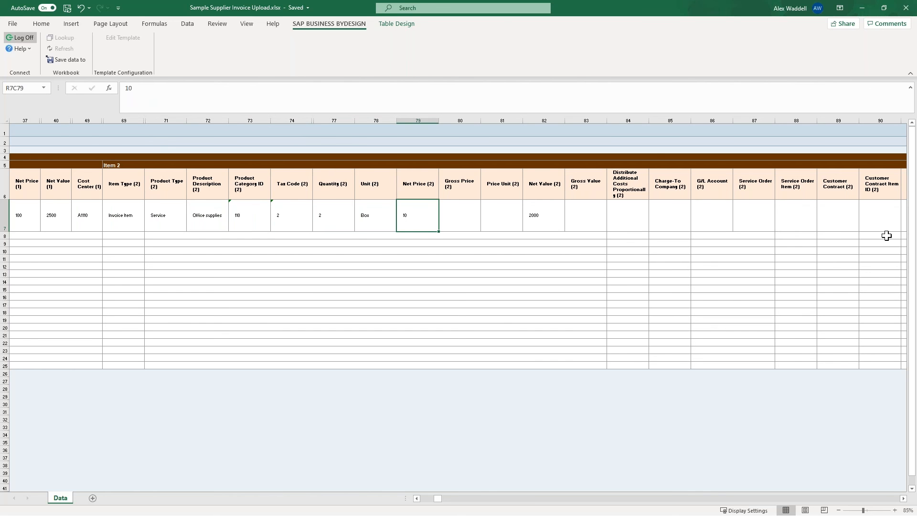
key("Right")
key("Right")
key("Right")
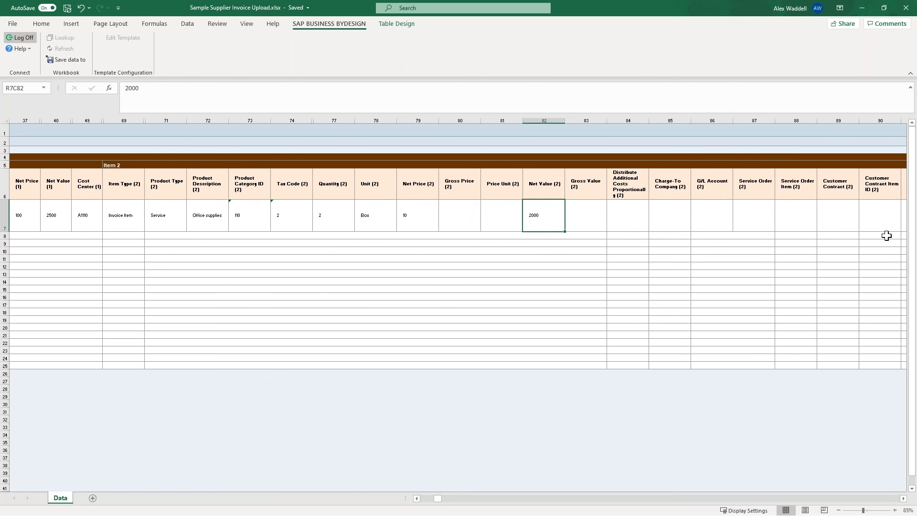
key("Left")
key("Left")
key("Left")
key("Left")
key("Left")
key("Left")
key("Left")
key("Left")
key("Left")
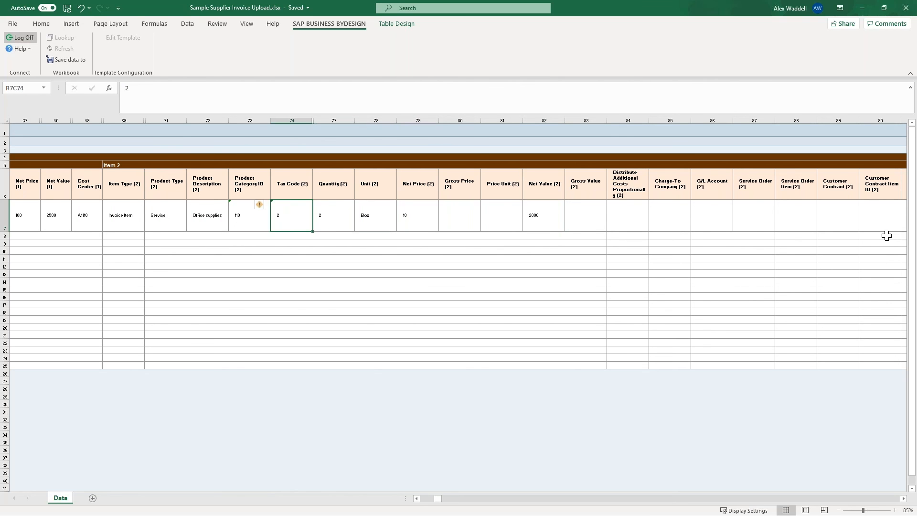
Review the Item 1 and header fields of the sample invoice row, back to Document ID and Buying Company.
key("Left")
key("Left")
key("Left")
key("Left")
key("Left")
key("Left")
key("Left")
key("Left")
key("Left")
key("Left")
key("Left")
key("Left")
key("Left")
key("Left")
key("Left")
key("Left")
key("Left")
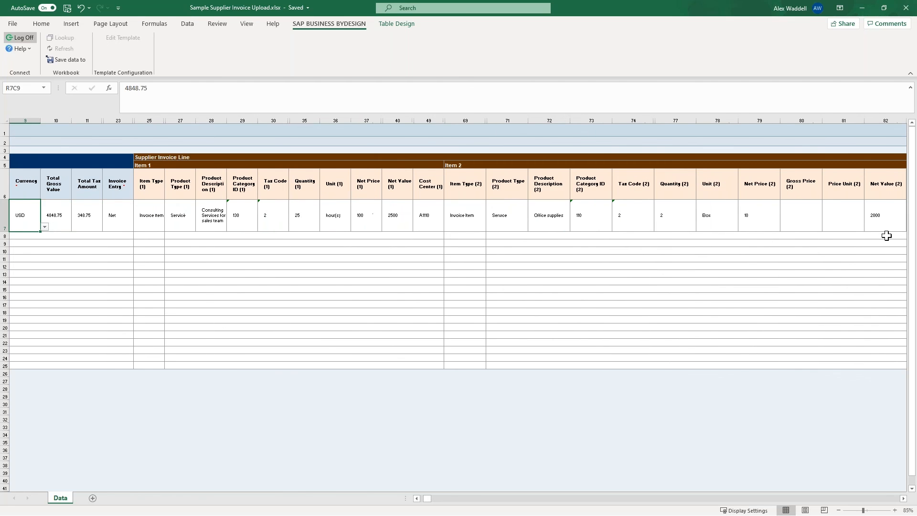
key("Left")
key("Left")
key("Left")
key("Left")
key("Left")
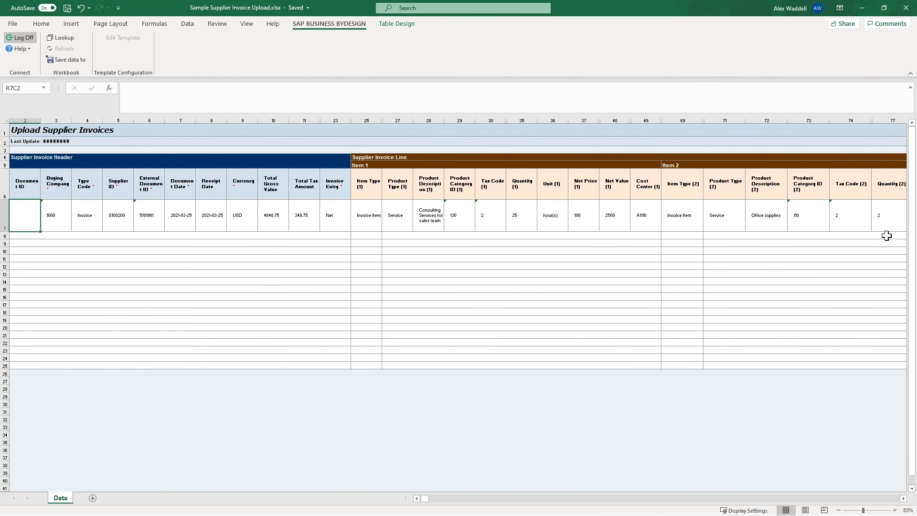
key("Left")
key("Right")
key("Right")
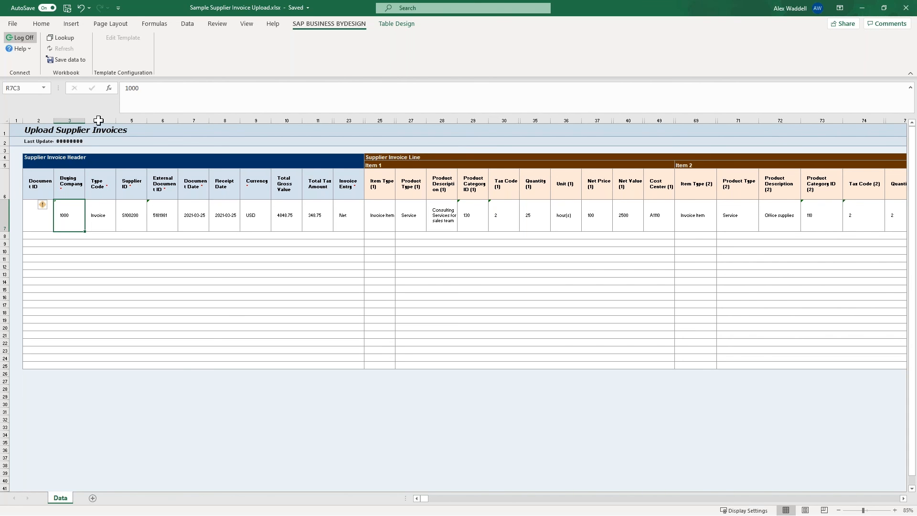
Save the sample supplier invoice data to SAP Business ByDesign and read the full description in the resulting message list.
left_click(70, 60)
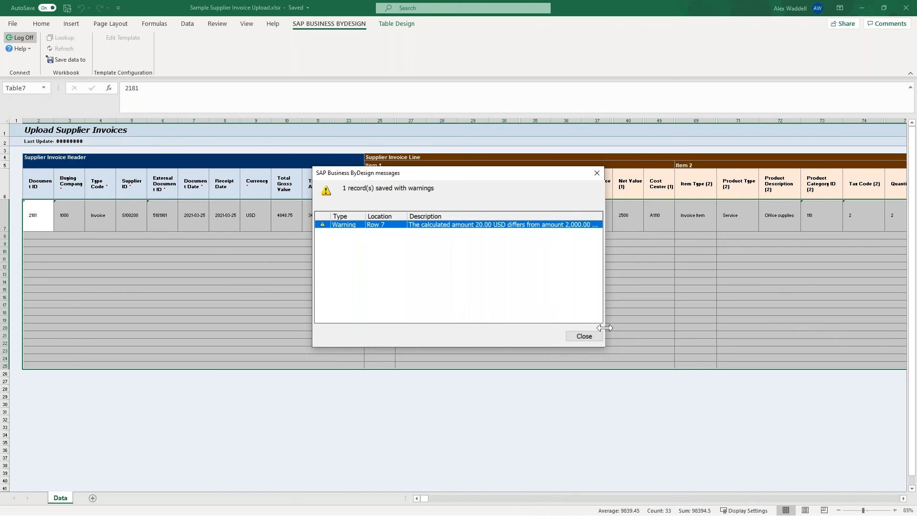
left_click_drag(606, 327, 850, 347)
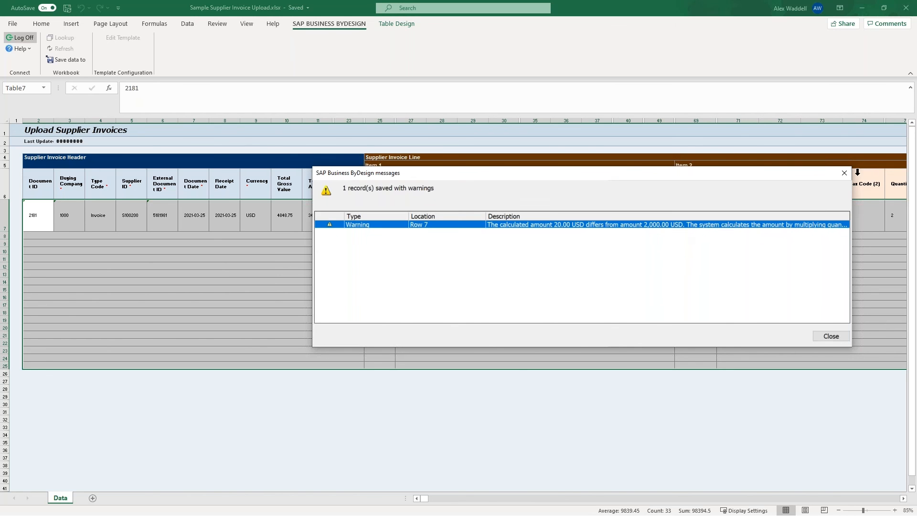
left_click(831, 336)
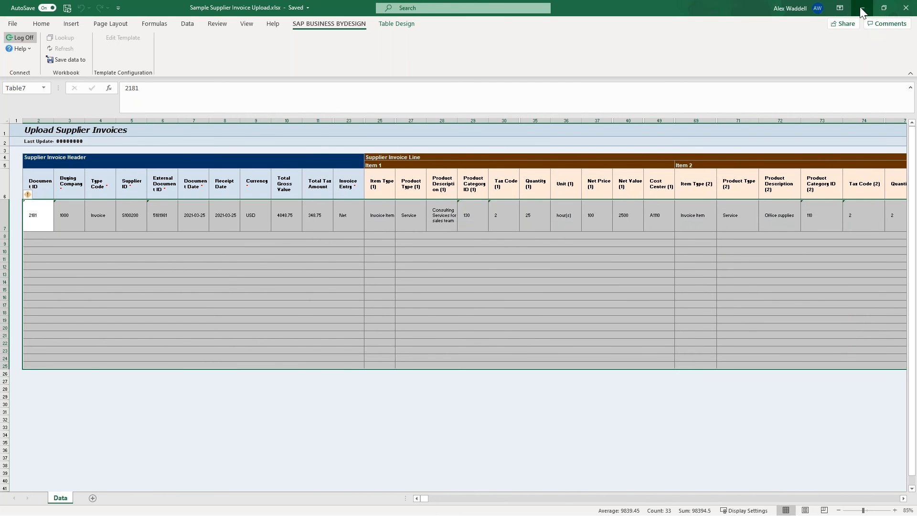
Switch to SAP Business ByDesign and open supplier invoice 2181 for editing from Supplier Invoicing's Invoices and Credit Memos.
left_click(861, 8)
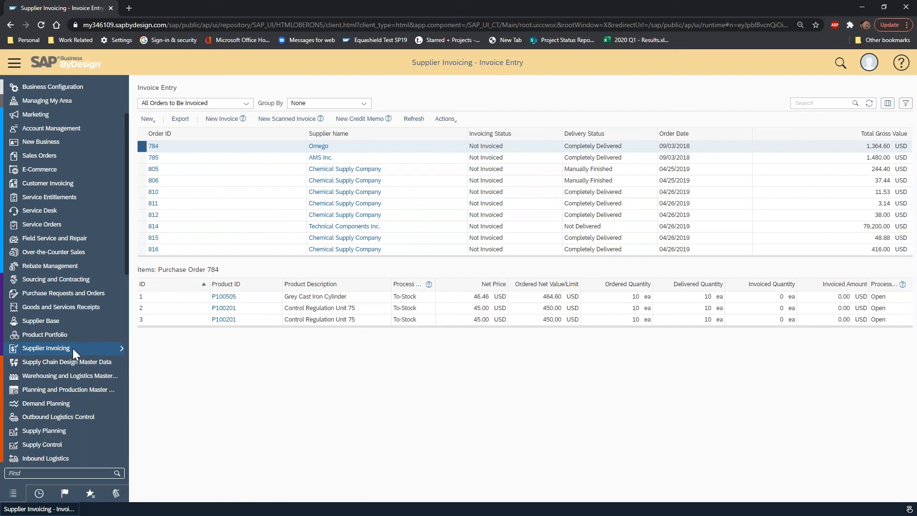
mouse_move(73, 348)
left_click(179, 403)
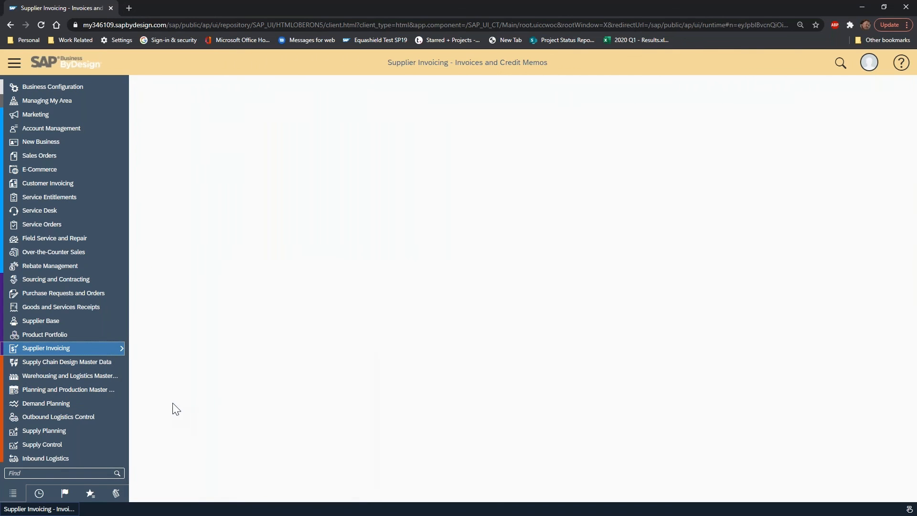
left_click(508, 162)
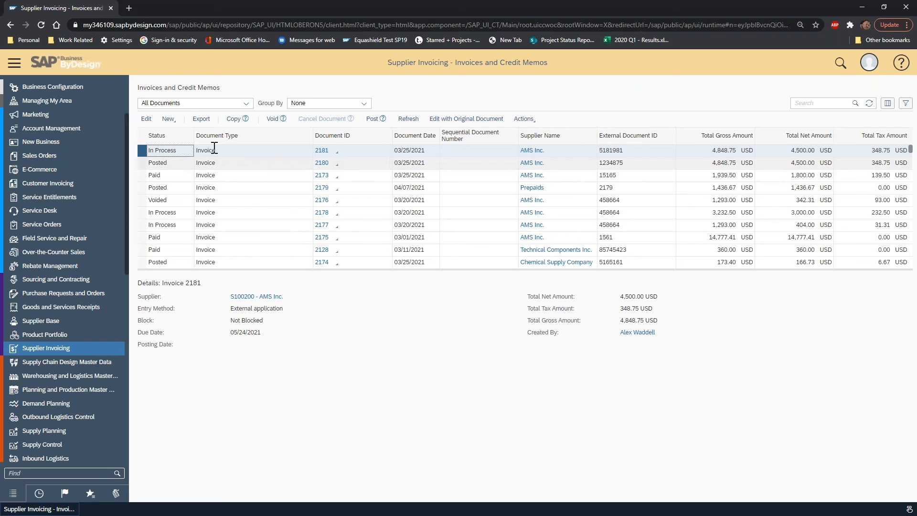
left_click(167, 120)
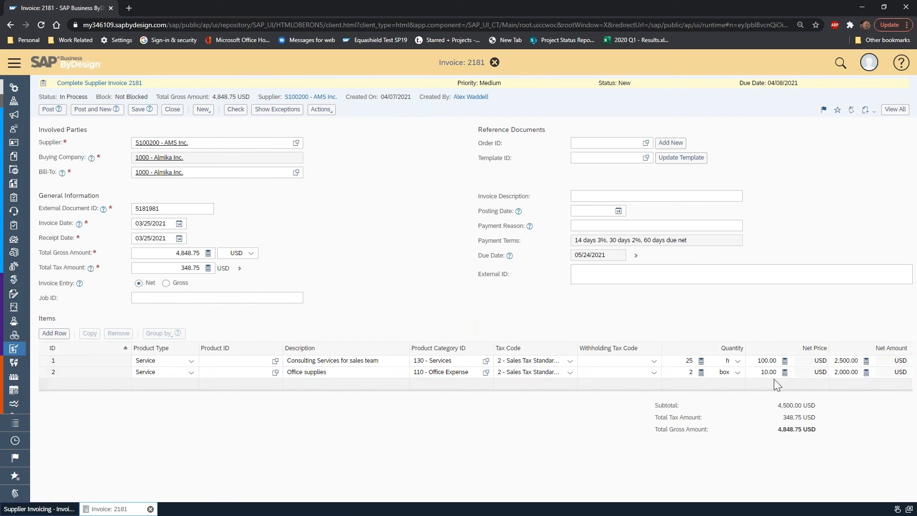
Set the net price of the Office supplies item to 1,000.00 USD and run the document check on the invoice.
left_click(764, 372)
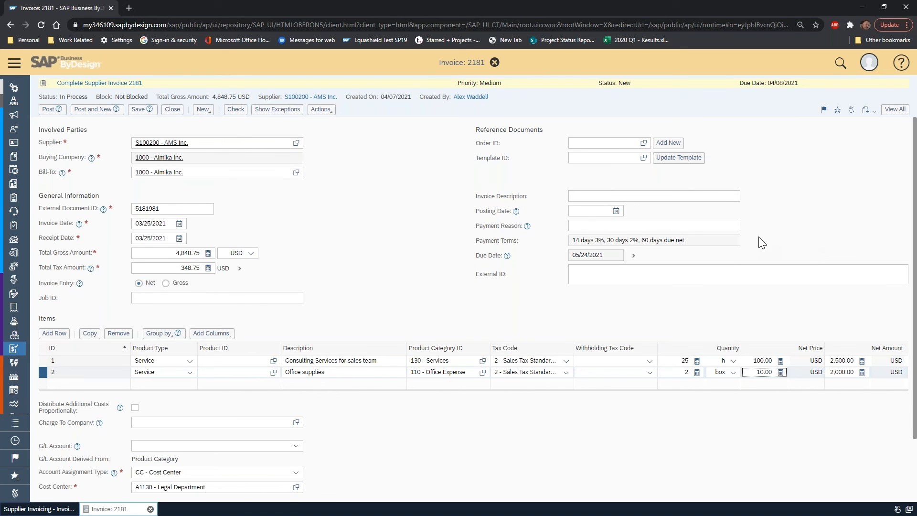
type("00")
left_click(754, 361)
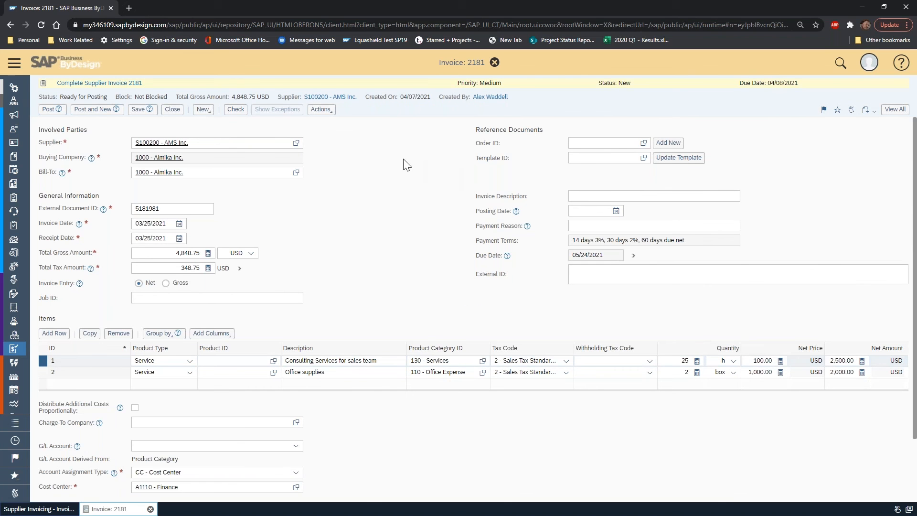
left_click(236, 110)
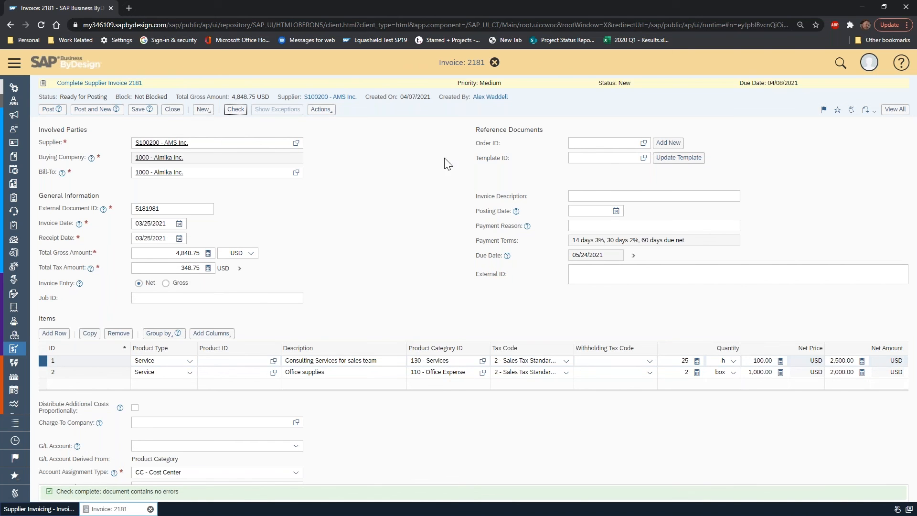
Simulate the invoice's journal entry to review its line items, then return to the invoice and post it.
left_click(331, 112)
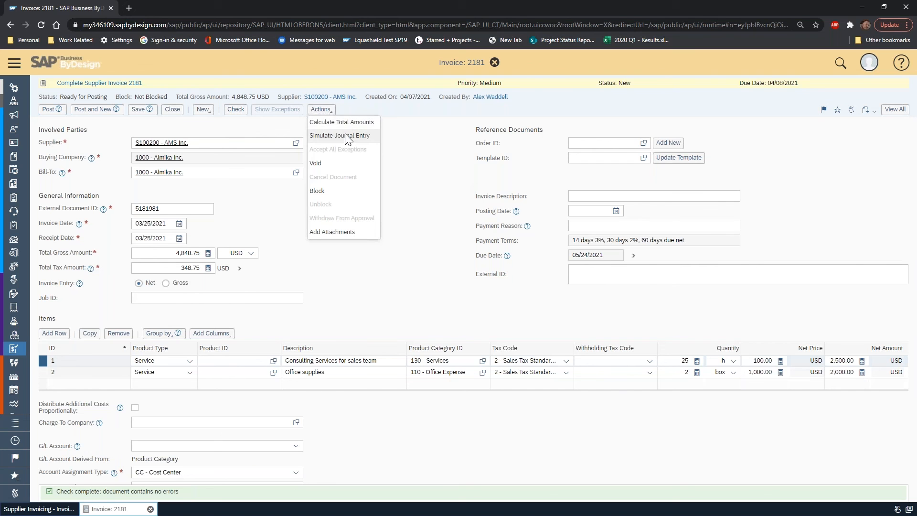
left_click(345, 134)
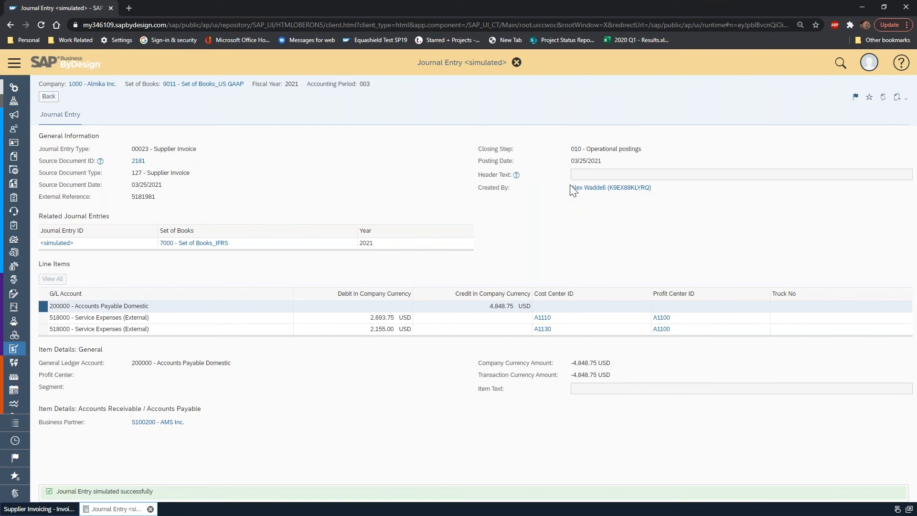
left_click(50, 96)
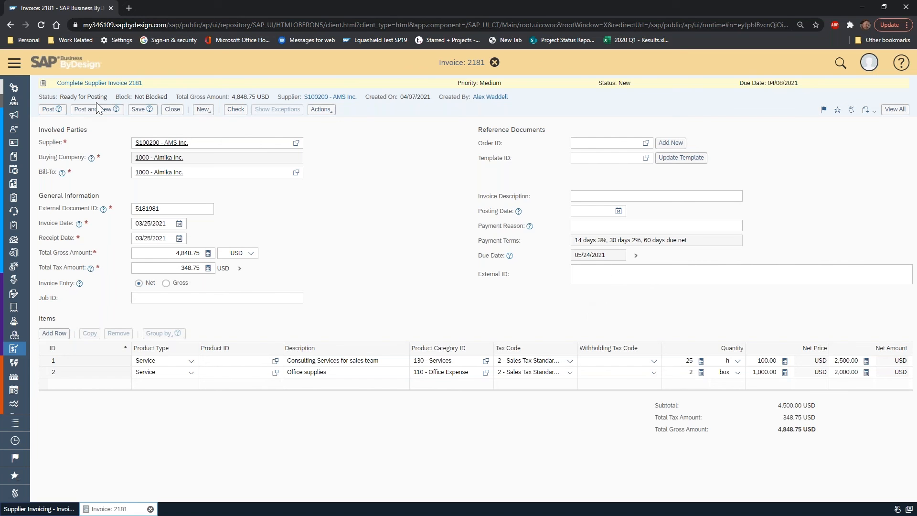
left_click(49, 113)
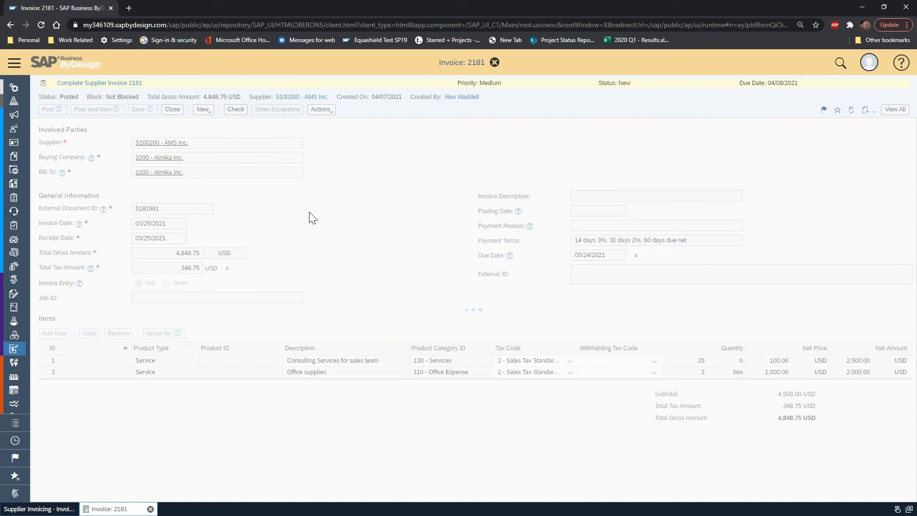
left_click(870, 105)
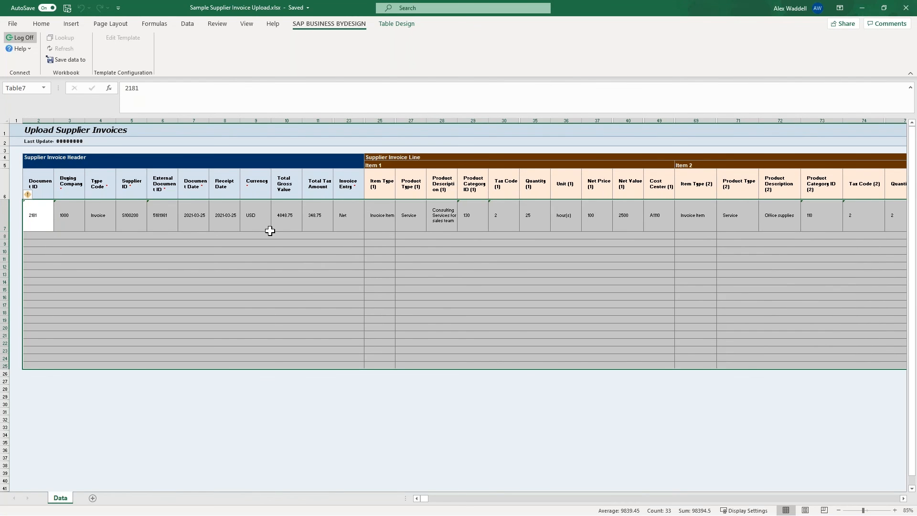
Switch from Excel to SAP Business ByDesign and view the Visa credit card clearing account among the Payables supplier accounts.
left_click(863, 10)
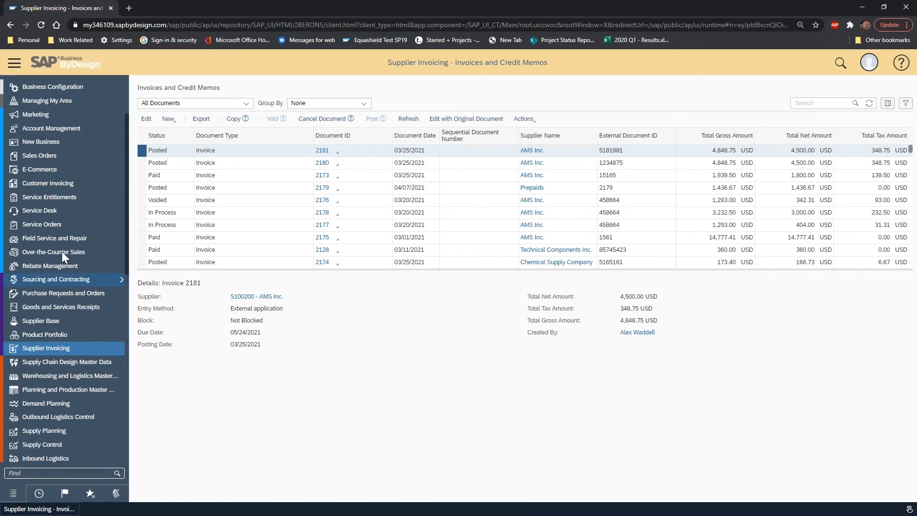
scroll(59, 239, "down", 3)
scroll(48, 172, "down", 6)
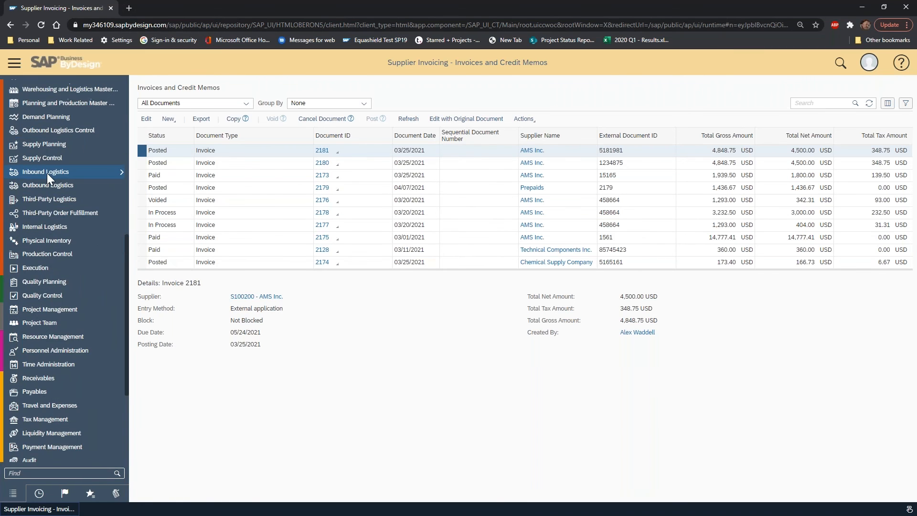
mouse_move(52, 248)
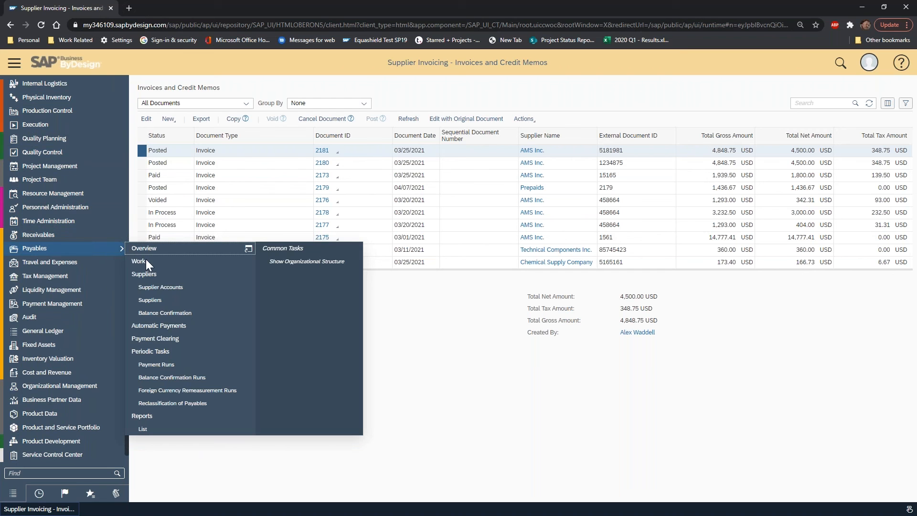
left_click(190, 289)
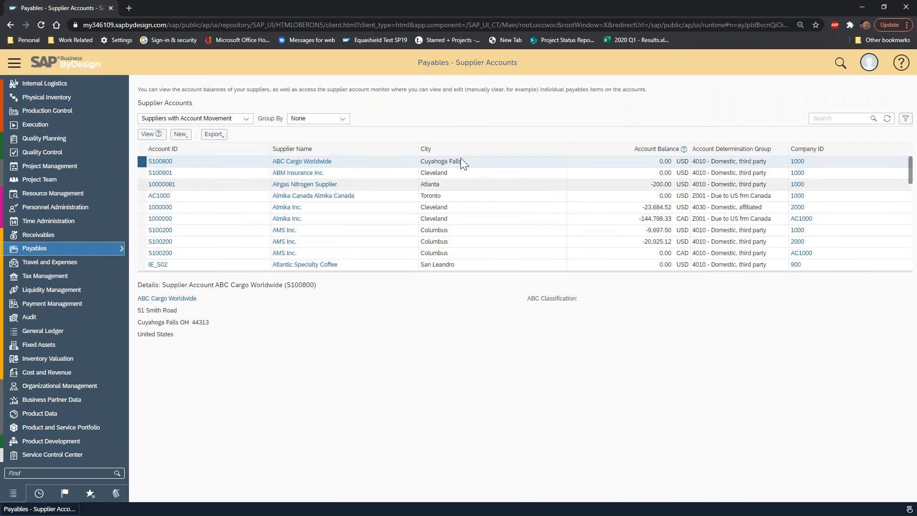
scroll(240, 214, "down", 4)
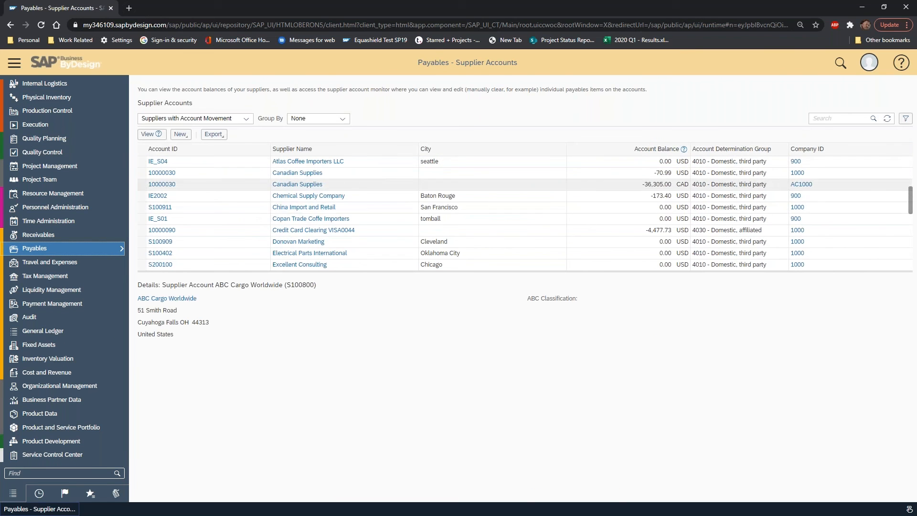
left_click(141, 230)
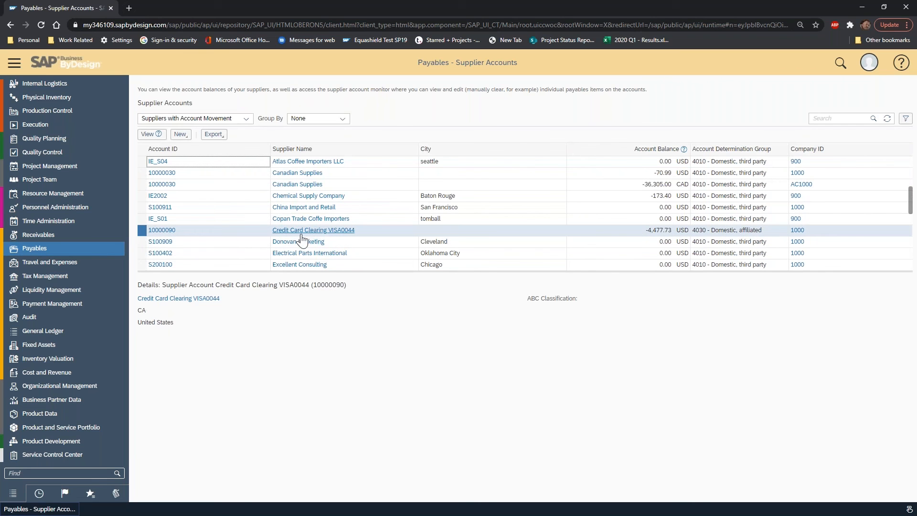
left_click(148, 137)
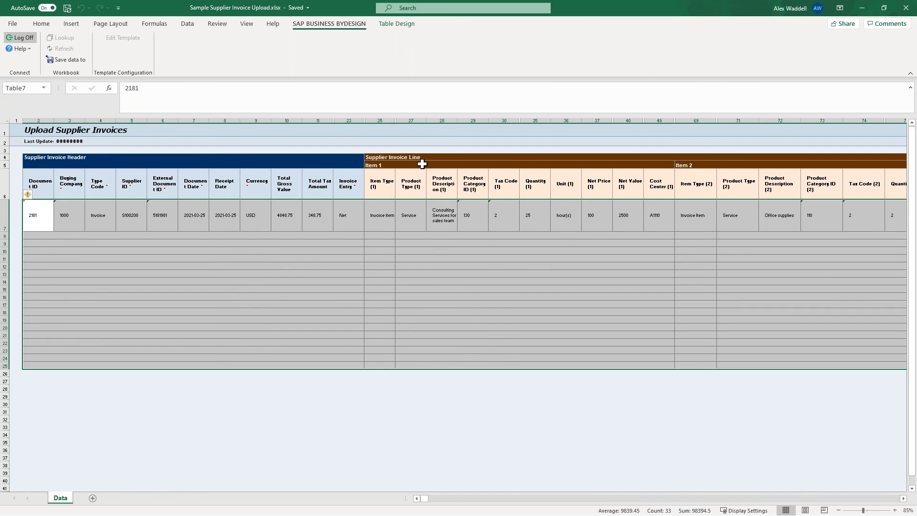
In the supplier invoice upload workbook, examine the note and ship-to location columns of the template's last line item.
left_click(386, 184)
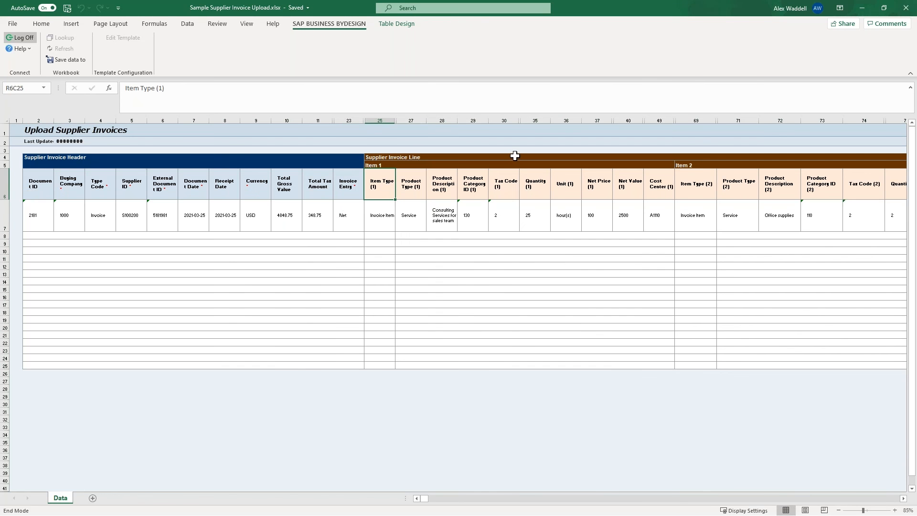
key("ctrl+Right")
key("Left")
key("Left")
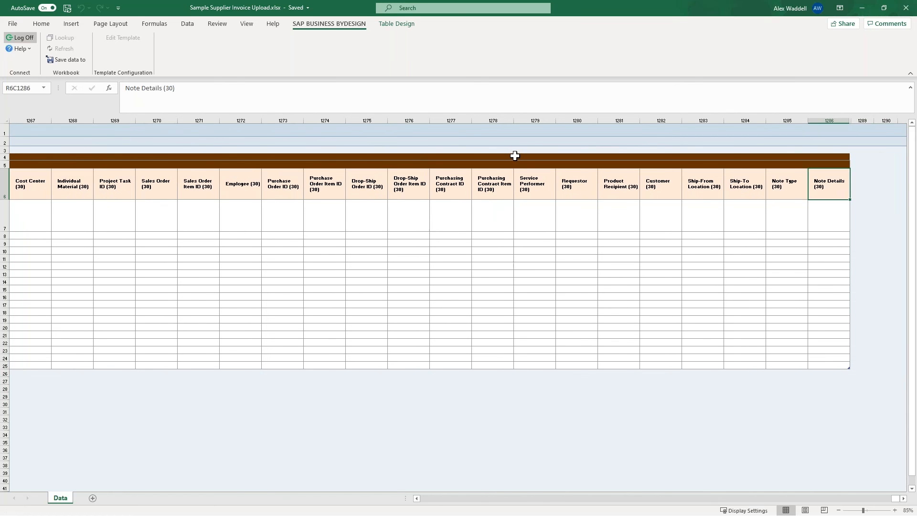
key("Left")
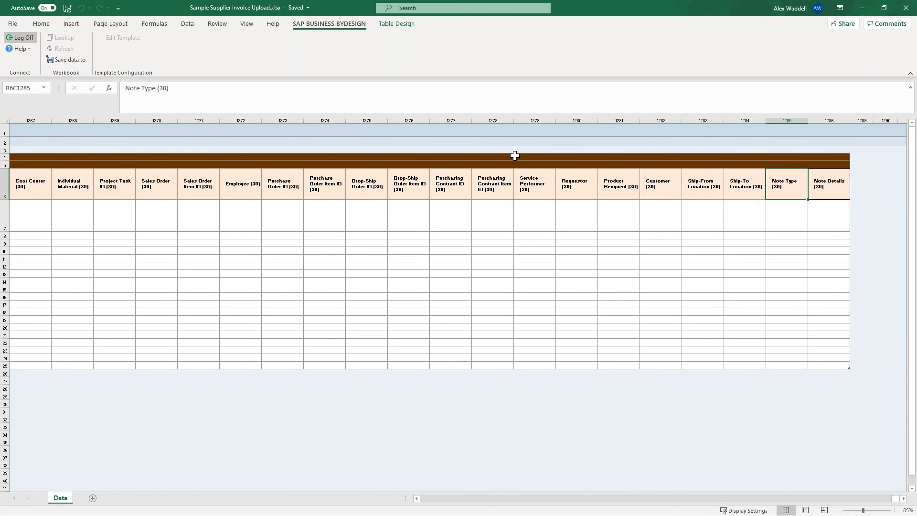
key("Right")
key("Left")
key("Left")
key("Left")
key("Left")
key("Left")
key("Left")
key("Left")
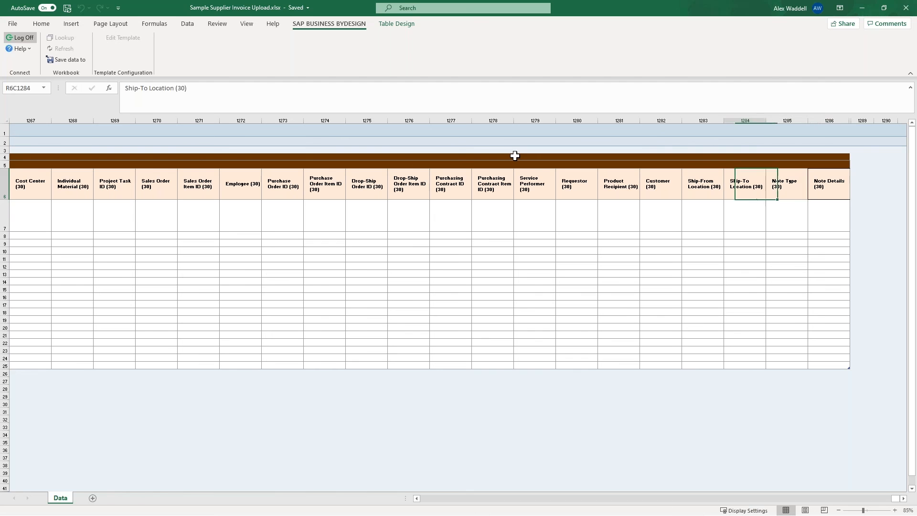
Examine the Item 30 columns of the supplier invoice template, going back from Ship-To Location (30) to Item Type (30).
key("Left")
key("Left")
key("Left")
key("Left")
key("Left")
key("Left")
key("Left")
key("Left")
key("Left")
key("Left")
key("Left")
key("Left")
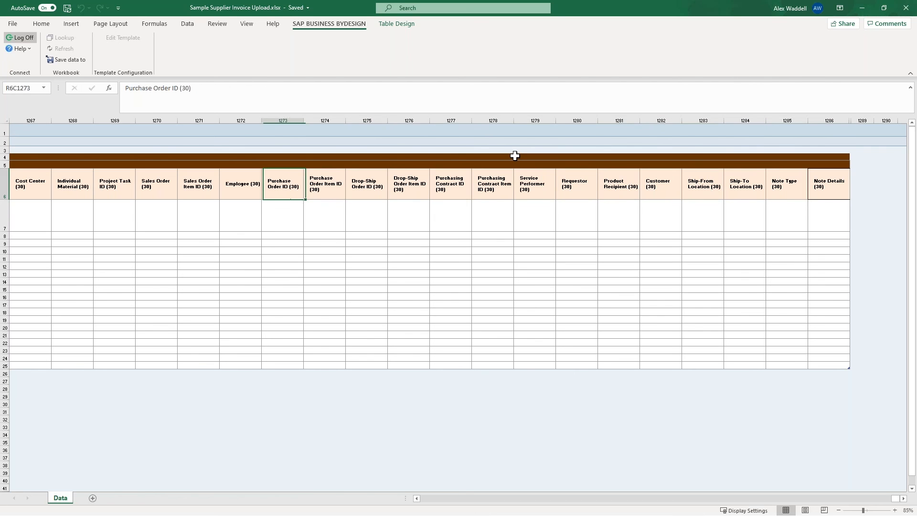
key("Left")
key("Left")
key("Left")
key("Left")
key("Left")
key("Left")
key("Left")
key("Left")
key("Left")
key("Left")
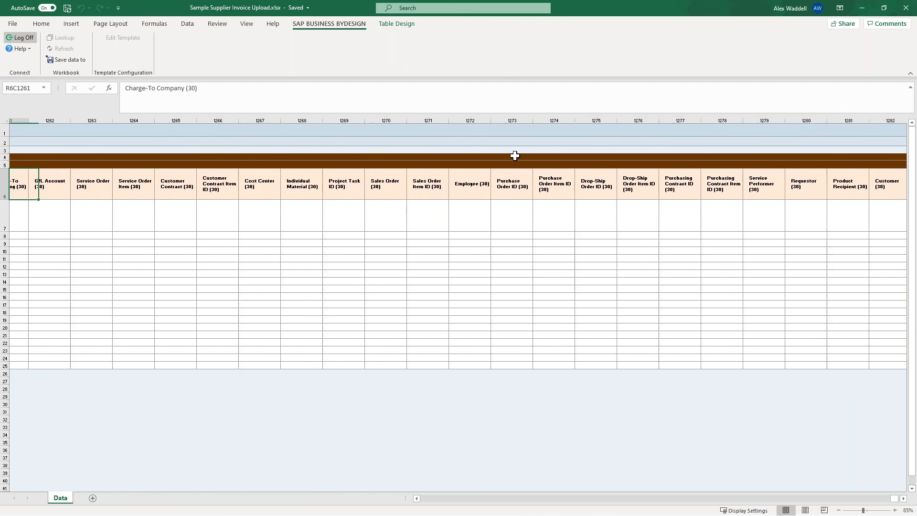
key("Left")
key("Left")
key("Left")
key("Left")
key("Left")
key("Left")
key("Left")
key("Left")
key("Left")
key("Left")
key("Left")
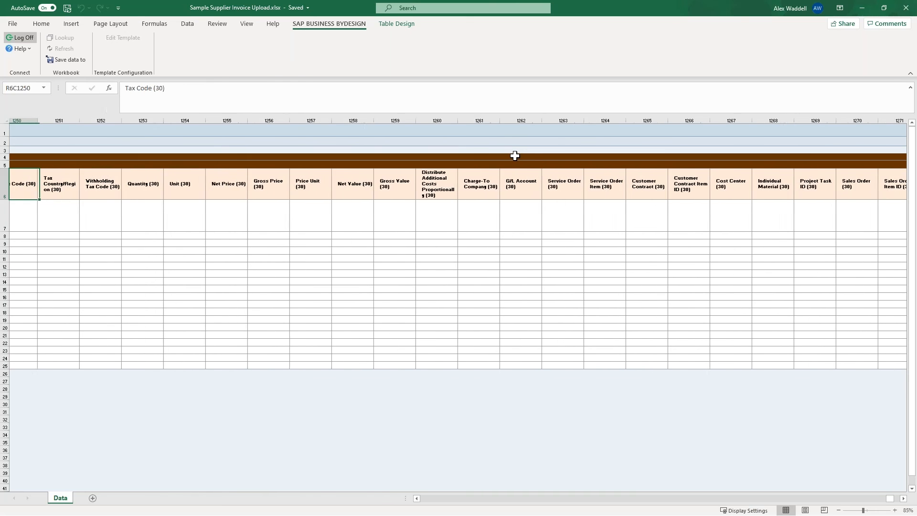
key("Left")
key("Left")
key("Left")
key("Left")
key("Left")
key("Right")
key("Right")
key("Right")
key("Right")
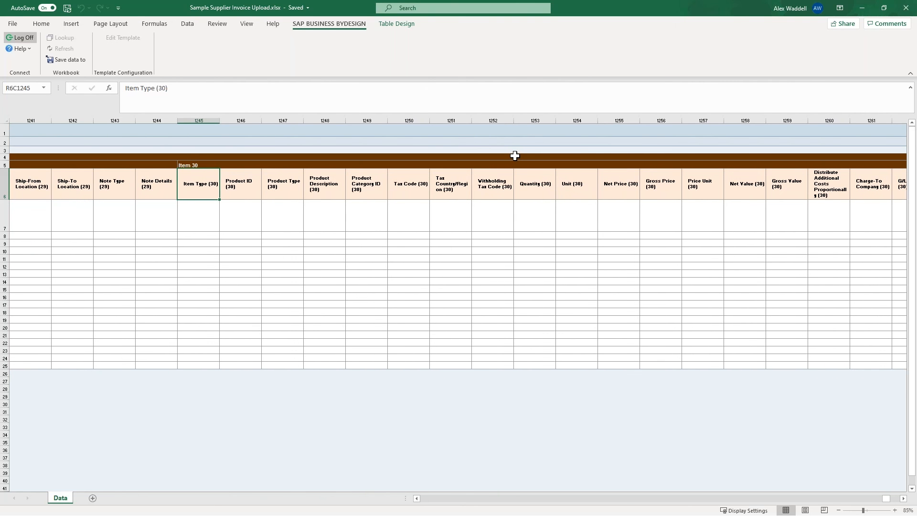
key("Up")
key("Down")
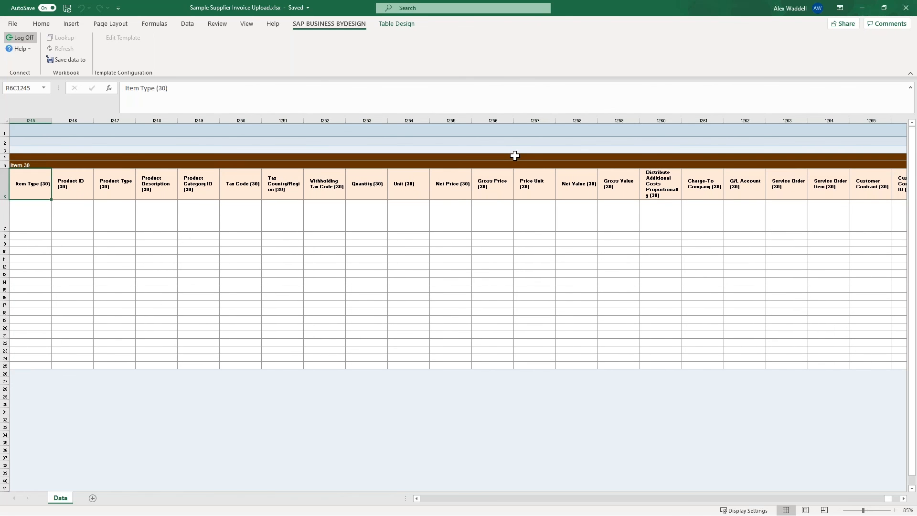
Go to the final column of the supplier invoice template, Note Details (30).
key("Right")
key("End")
key("Right")
key("Right")
key("Right")
key("Left")
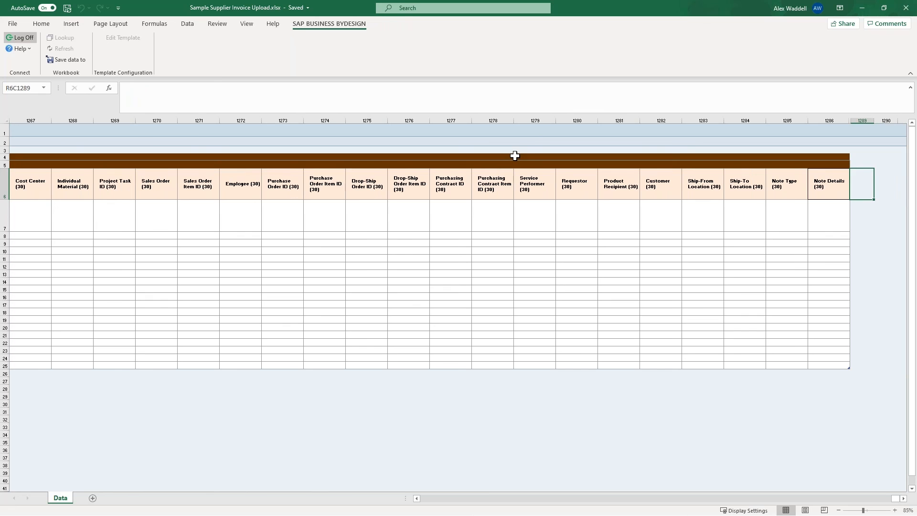
key("Left")
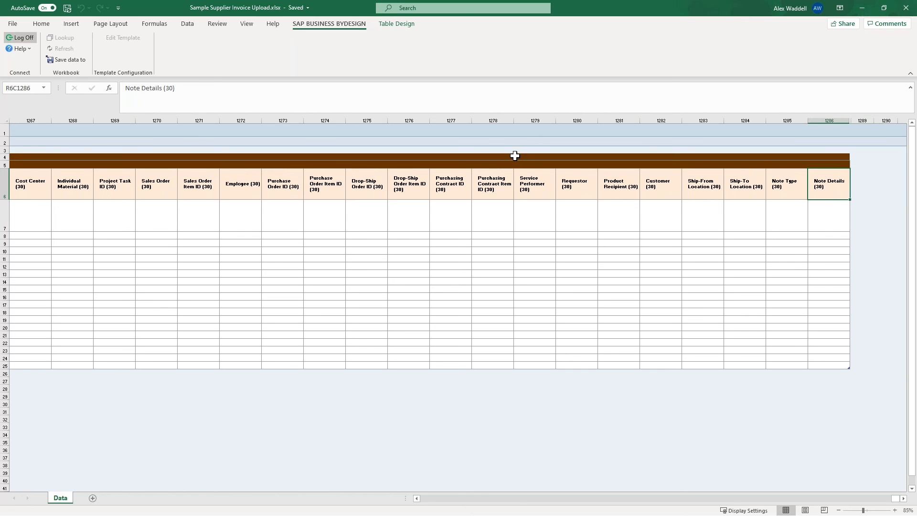
Return to the Document ID column and review the invoice header and Item 1 columns through Net Value (1).
key("Left")
key("Left")
key("End")
key("Left")
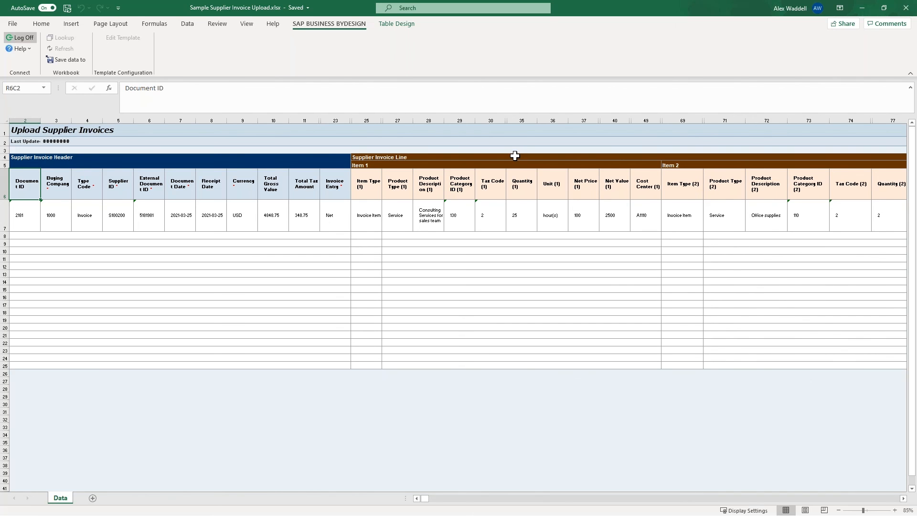
key("Right")
key("Right")
key("Right")
key("Right")
key("Right")
key("Right")
key("Right")
key("Right")
key("Right")
key("Right")
key("Right")
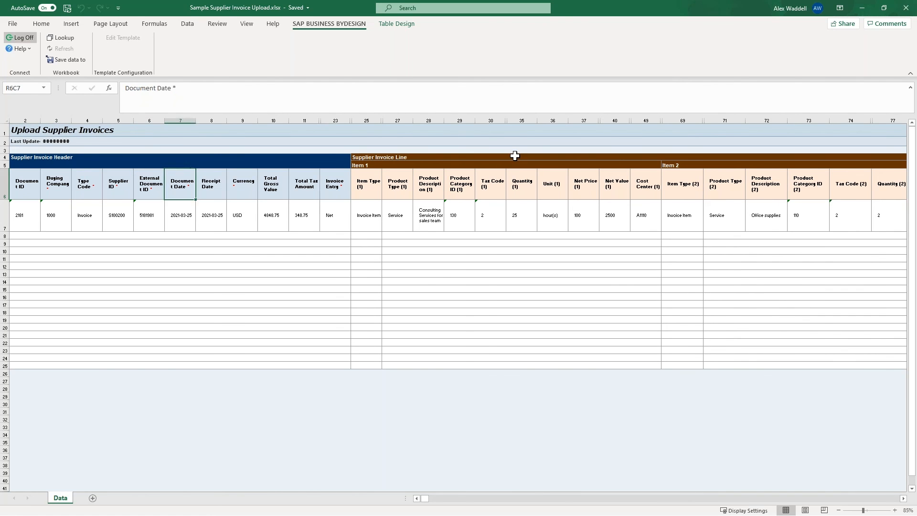
key("Right")
key("Right")
key("Right")
key("Right")
key("Right")
key("Right")
key("Right")
key("Right")
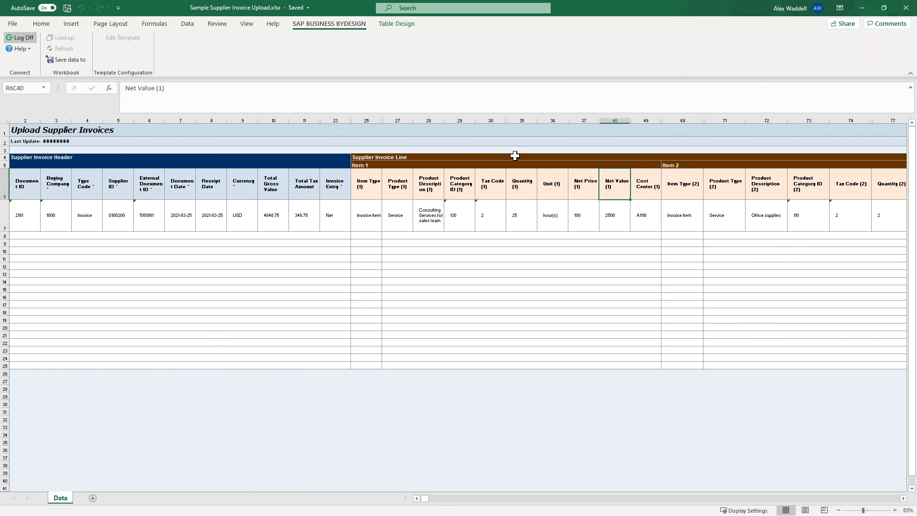
Select the Item 1 heading and switch from Excel to the Netting Payables and Receivables Q&A Cafe Sample presentation in PowerPoint.
key("Up")
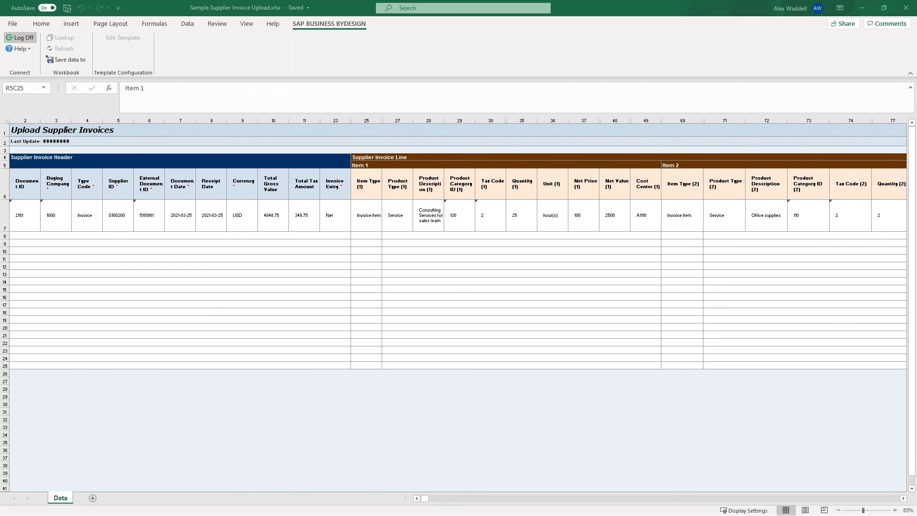
key("alt+Tab")
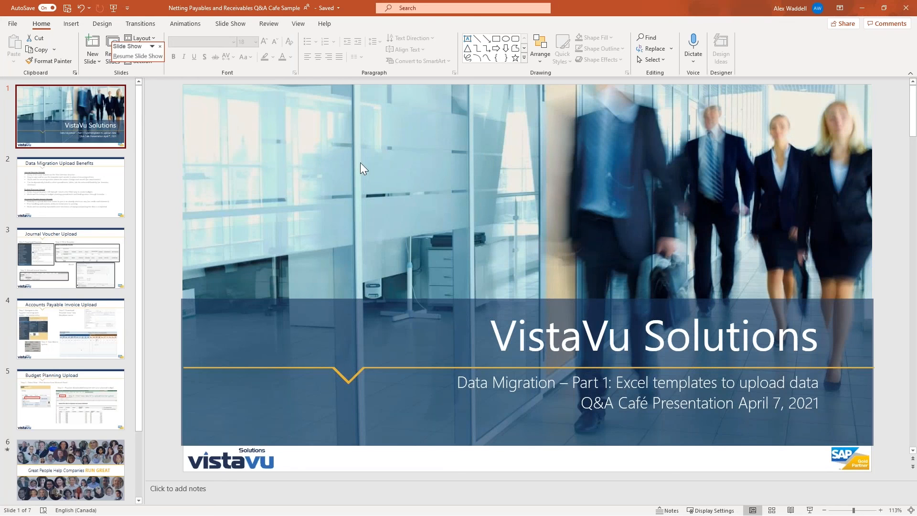